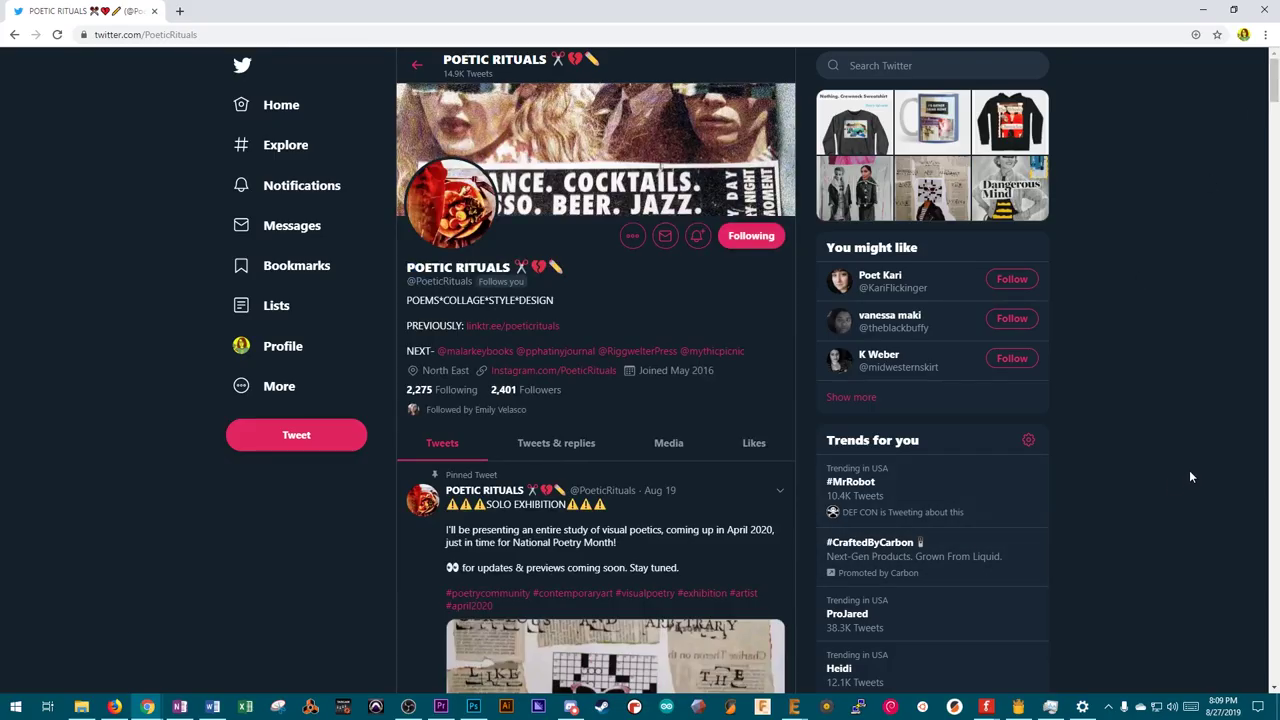
# Step: Filter the Twitter profile to Media and scroll down through the artist's collage images
pyautogui.click(662, 444)
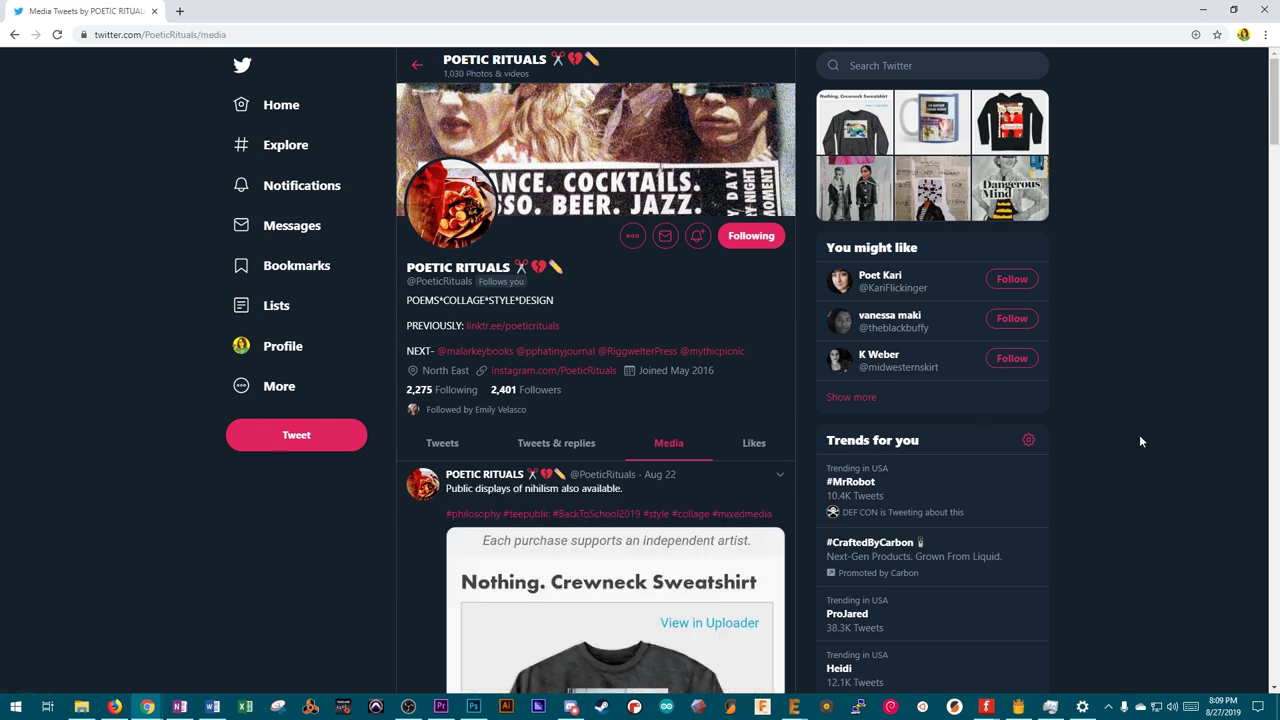
pyautogui.scroll(-3, 1139, 434)
pyautogui.scroll(-3, 1139, 441)
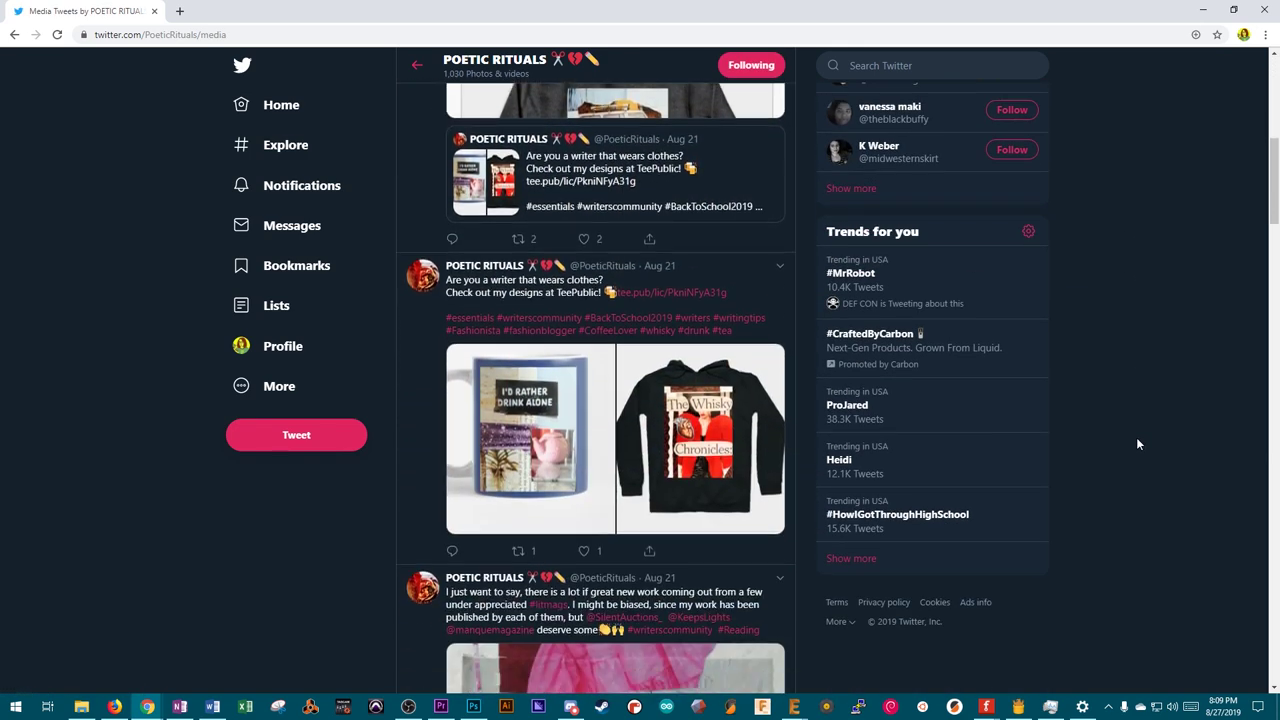
pyautogui.scroll(-3, 1137, 443)
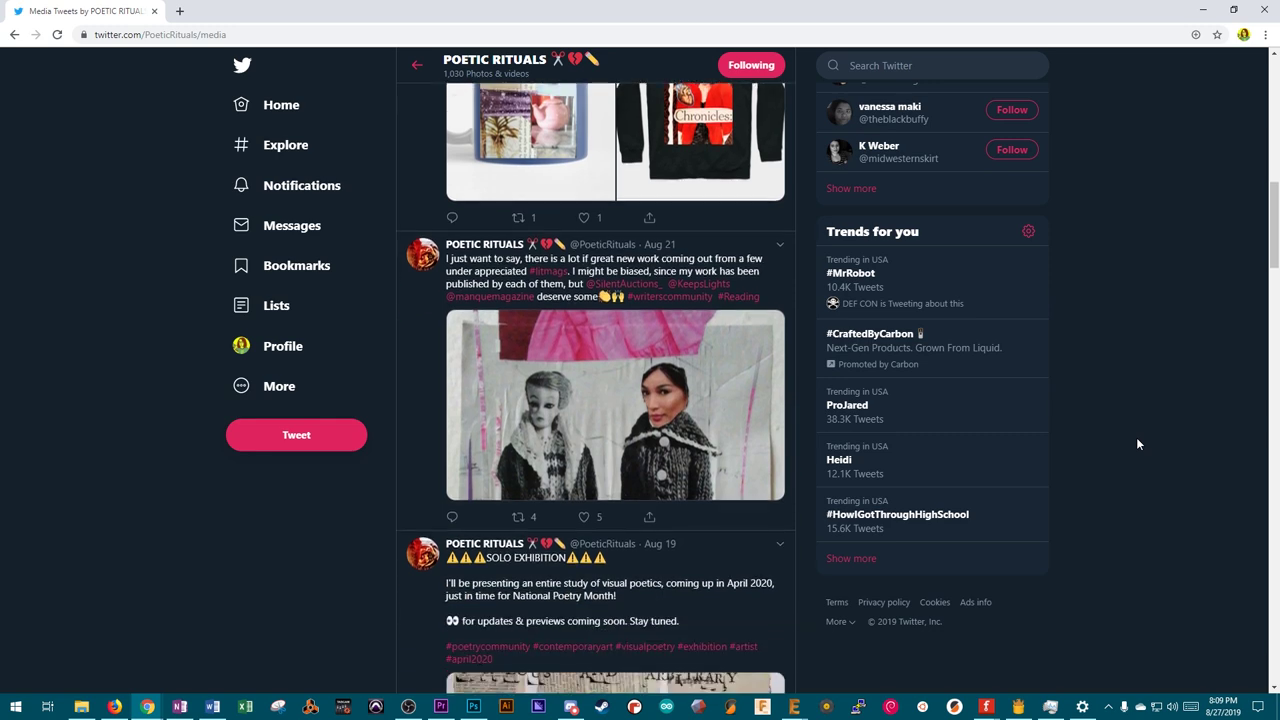
pyautogui.scroll(-3, 1137, 443)
pyautogui.scroll(-3, 1137, 443)
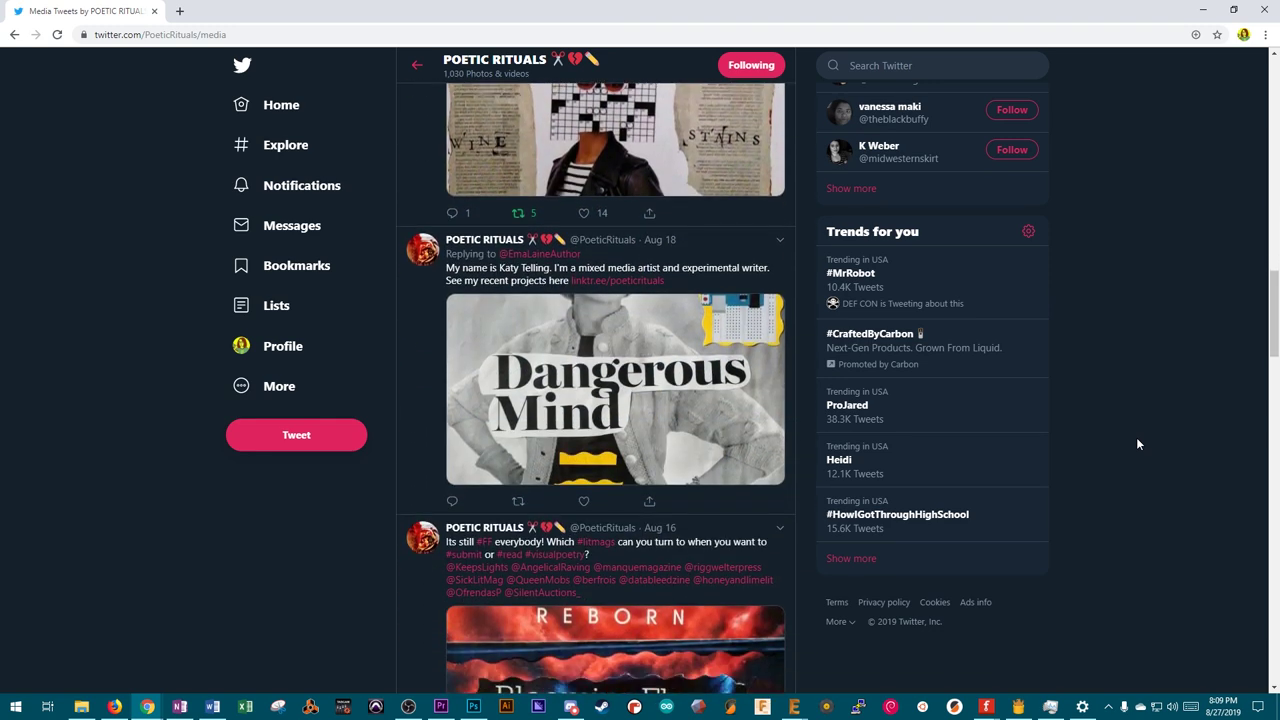
pyautogui.scroll(-4, 1137, 443)
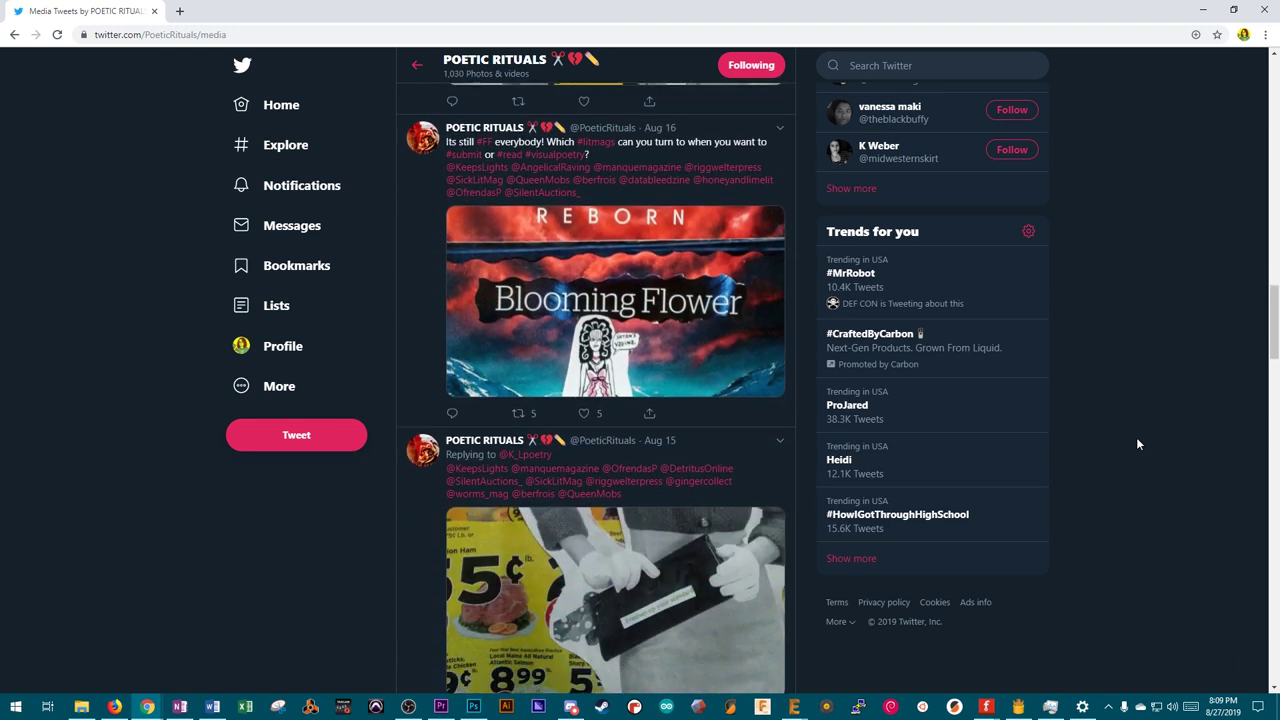
pyautogui.scroll(-3, 1137, 443)
pyautogui.scroll(-2, 1137, 443)
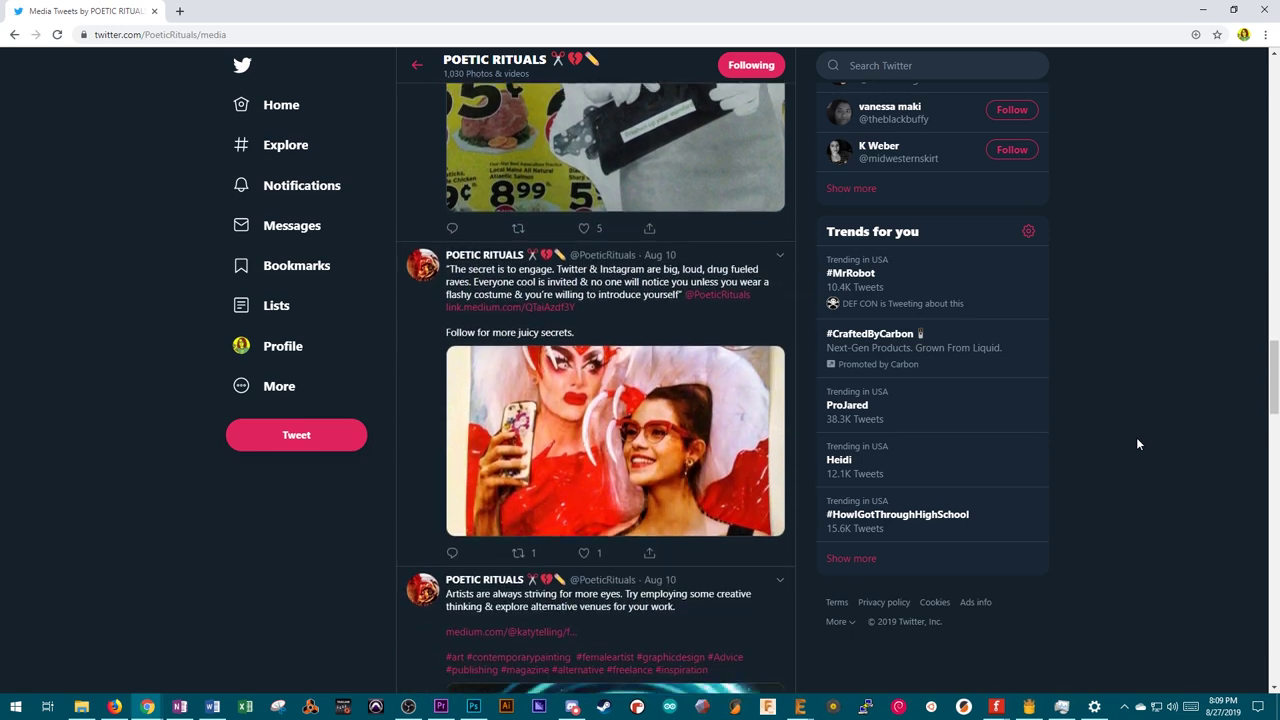
pyautogui.scroll(-3, 1137, 443)
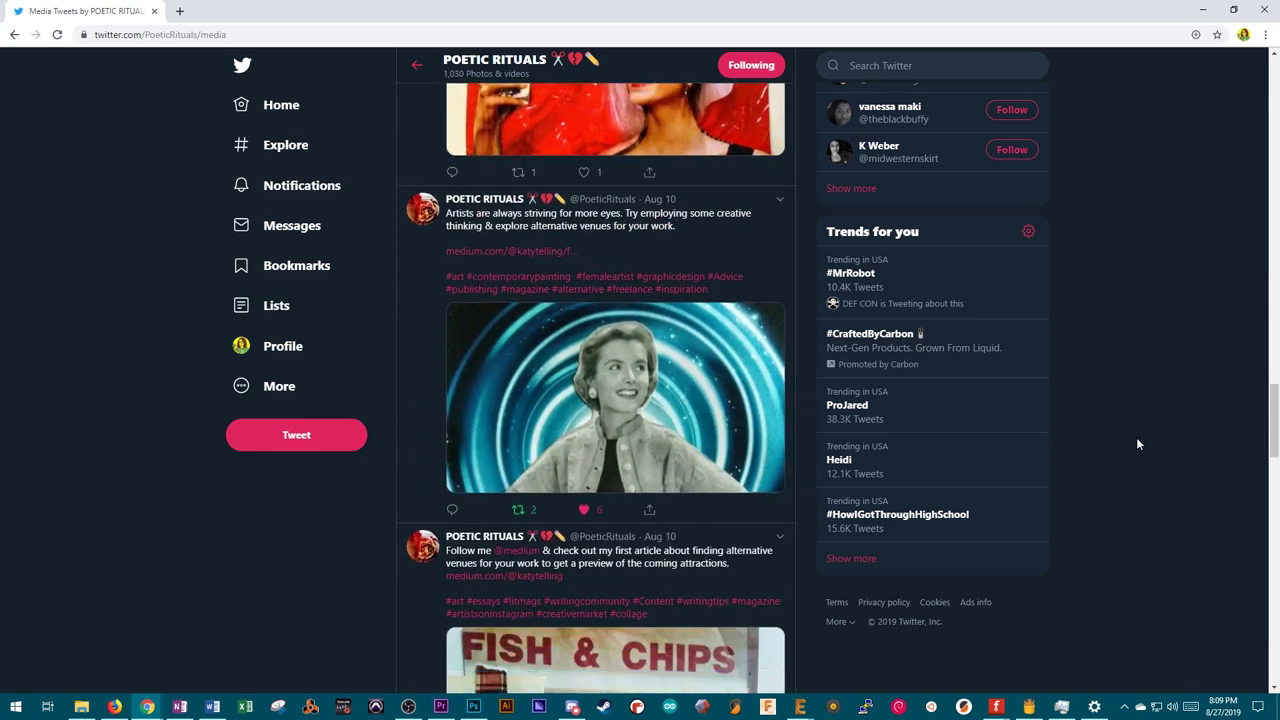
pyautogui.scroll(-3, 1137, 443)
pyautogui.scroll(-3, 1137, 443)
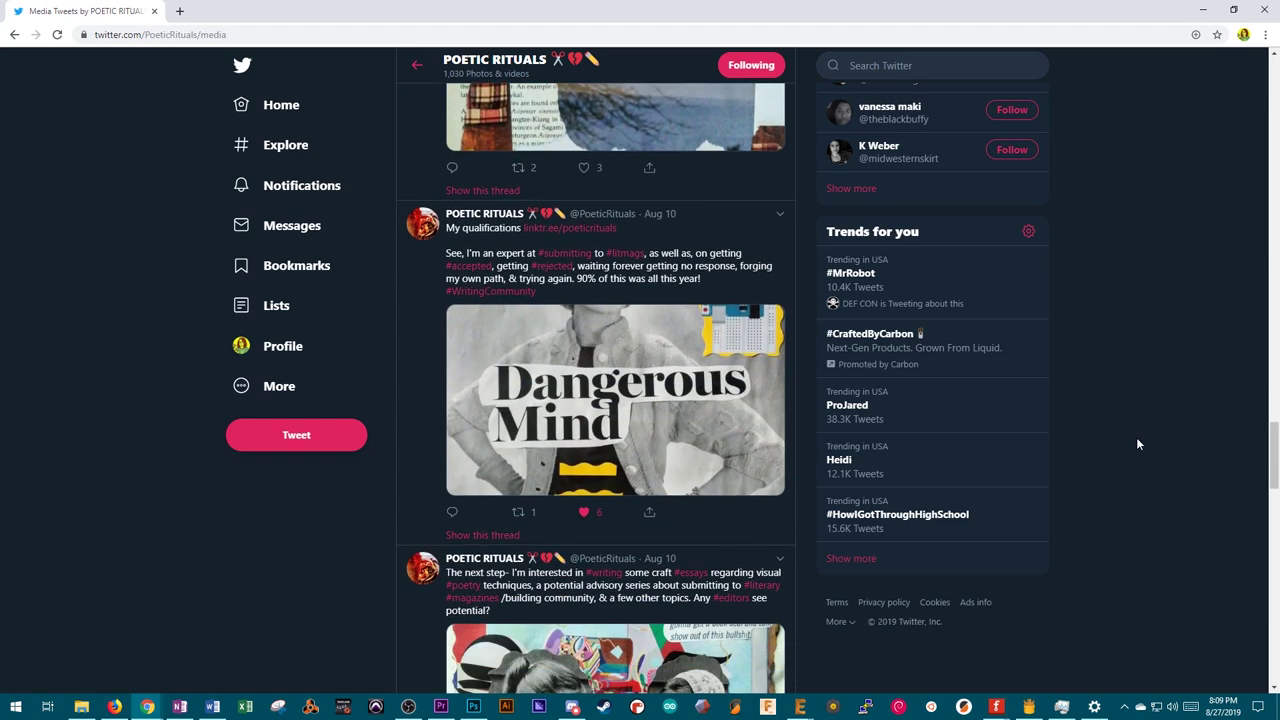
pyautogui.scroll(-2, 1136, 437)
pyautogui.scroll(-3, 1136, 437)
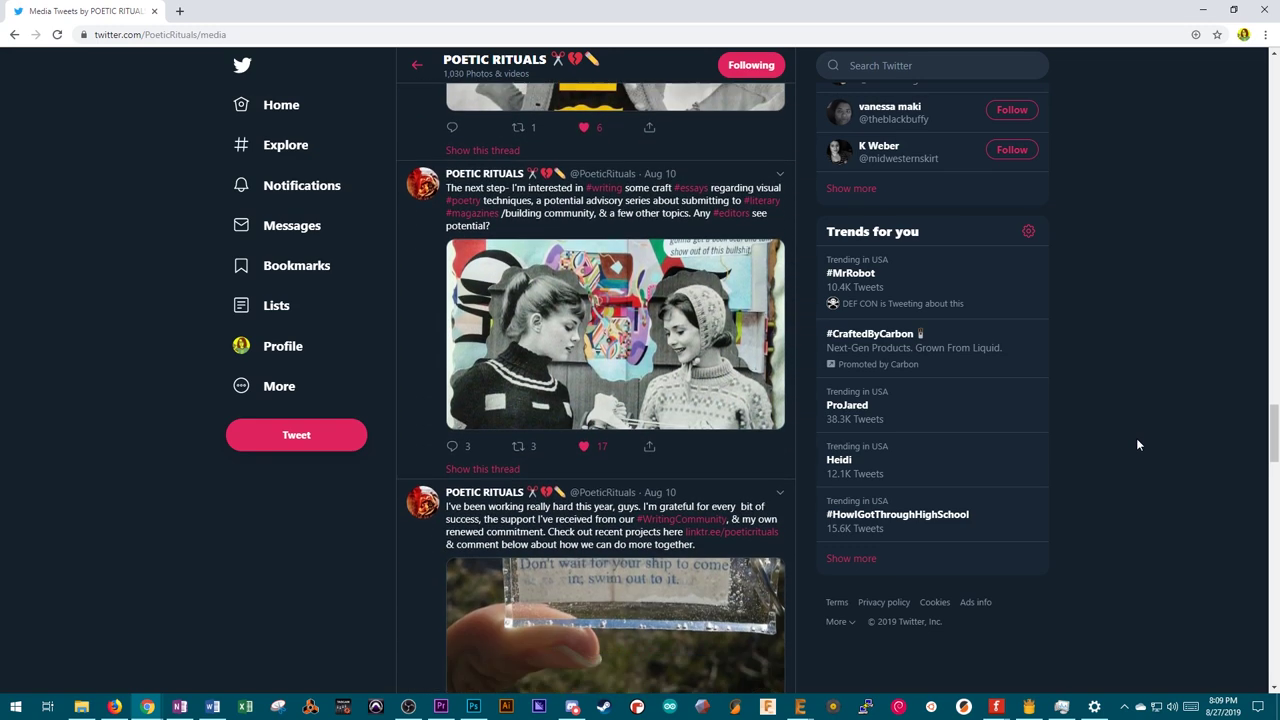
pyautogui.scroll(-3, 1137, 444)
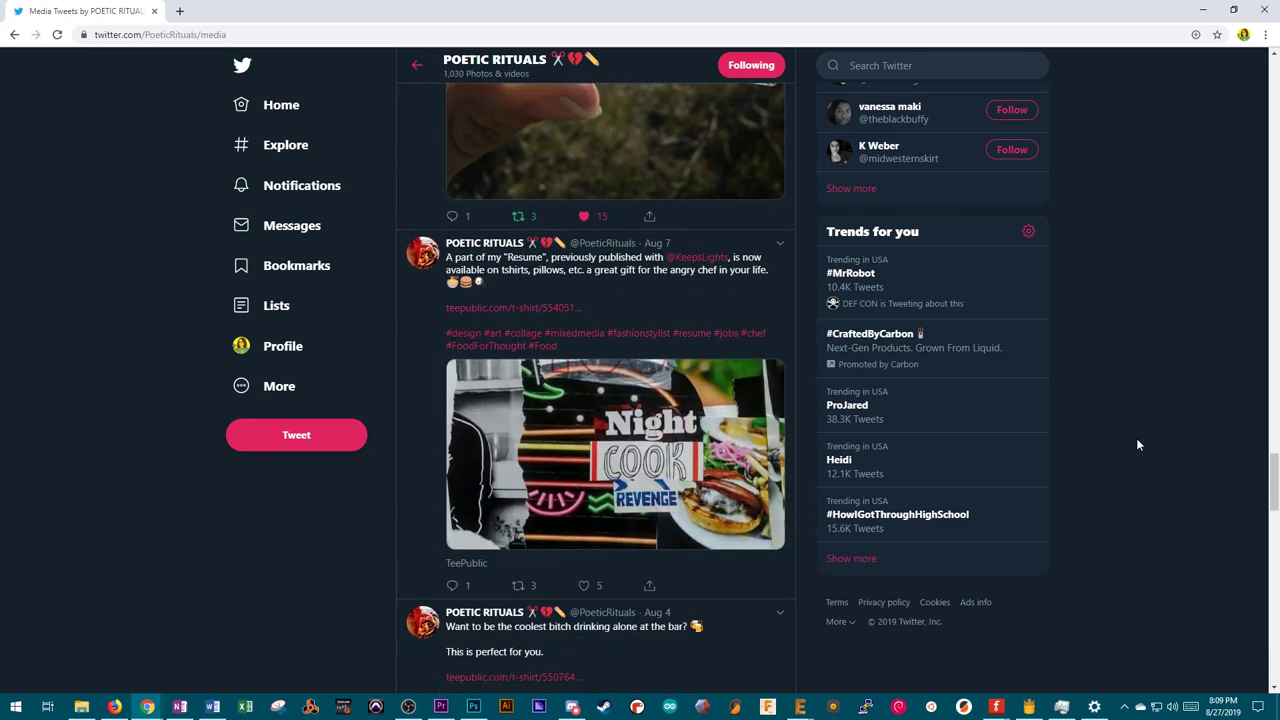
pyautogui.scroll(-3, 1137, 444)
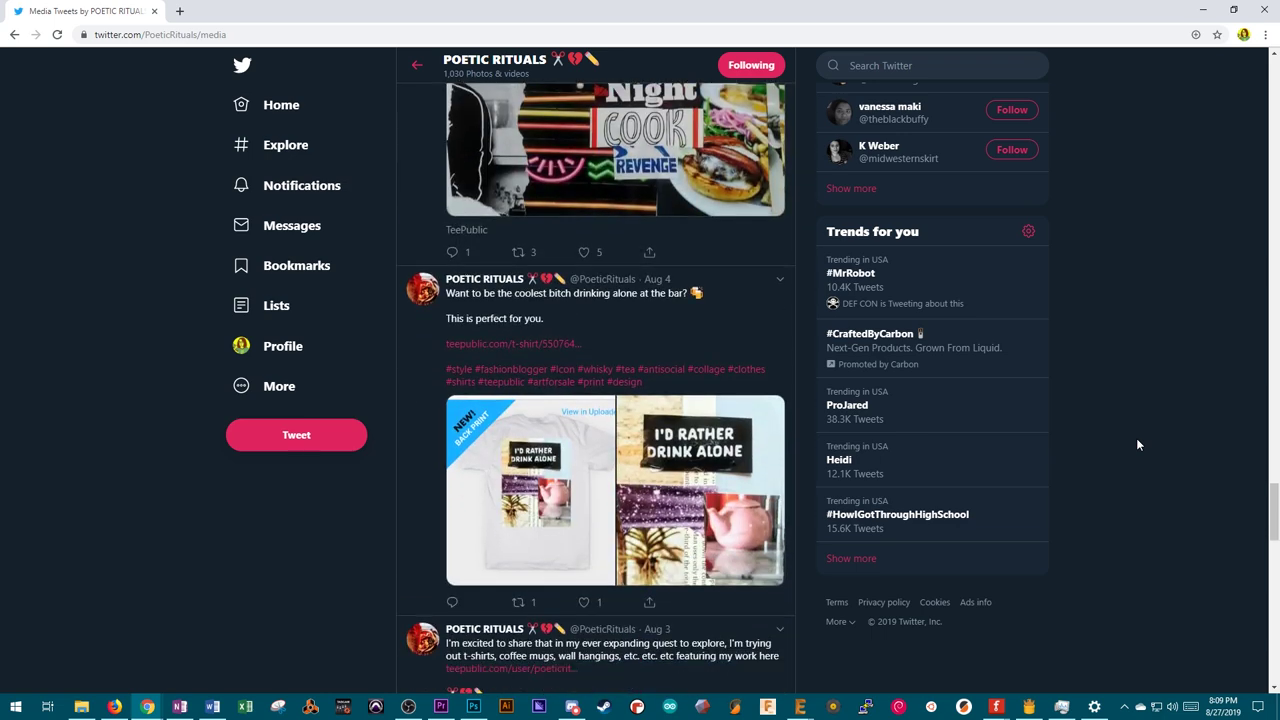
pyautogui.scroll(-3, 1137, 444)
pyautogui.scroll(-3, 1137, 444)
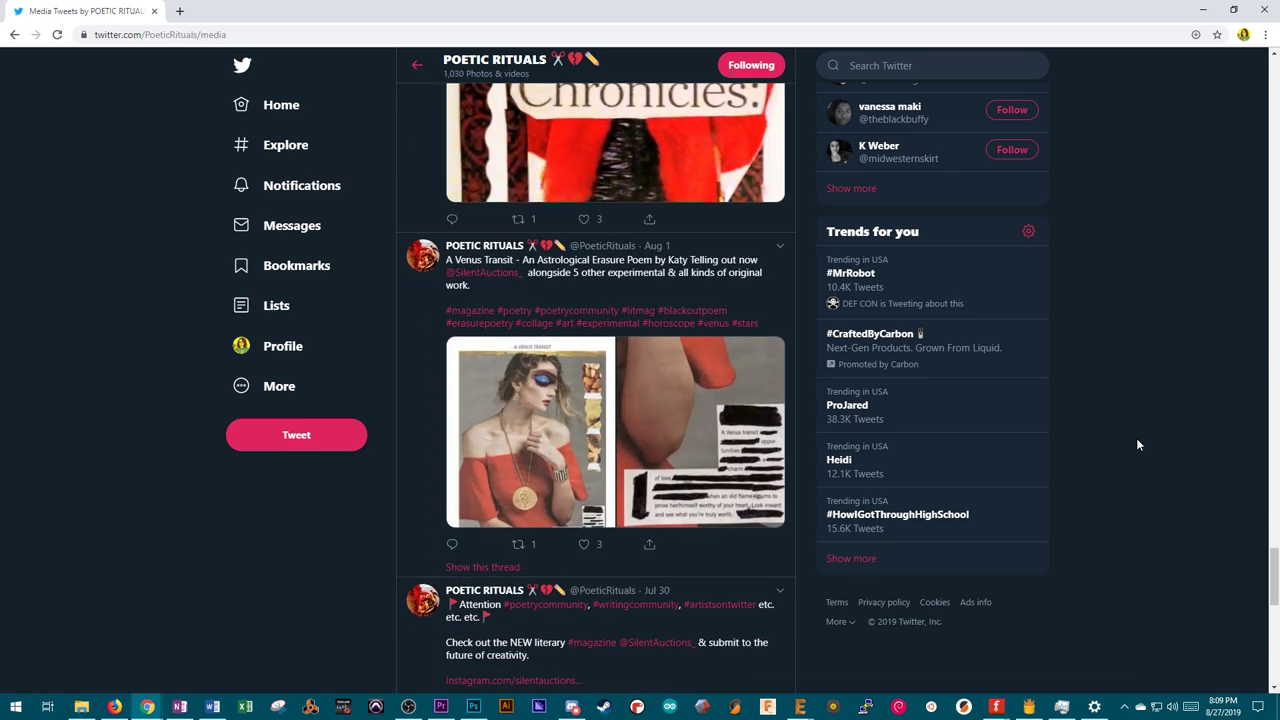
pyautogui.scroll(-3, 1137, 444)
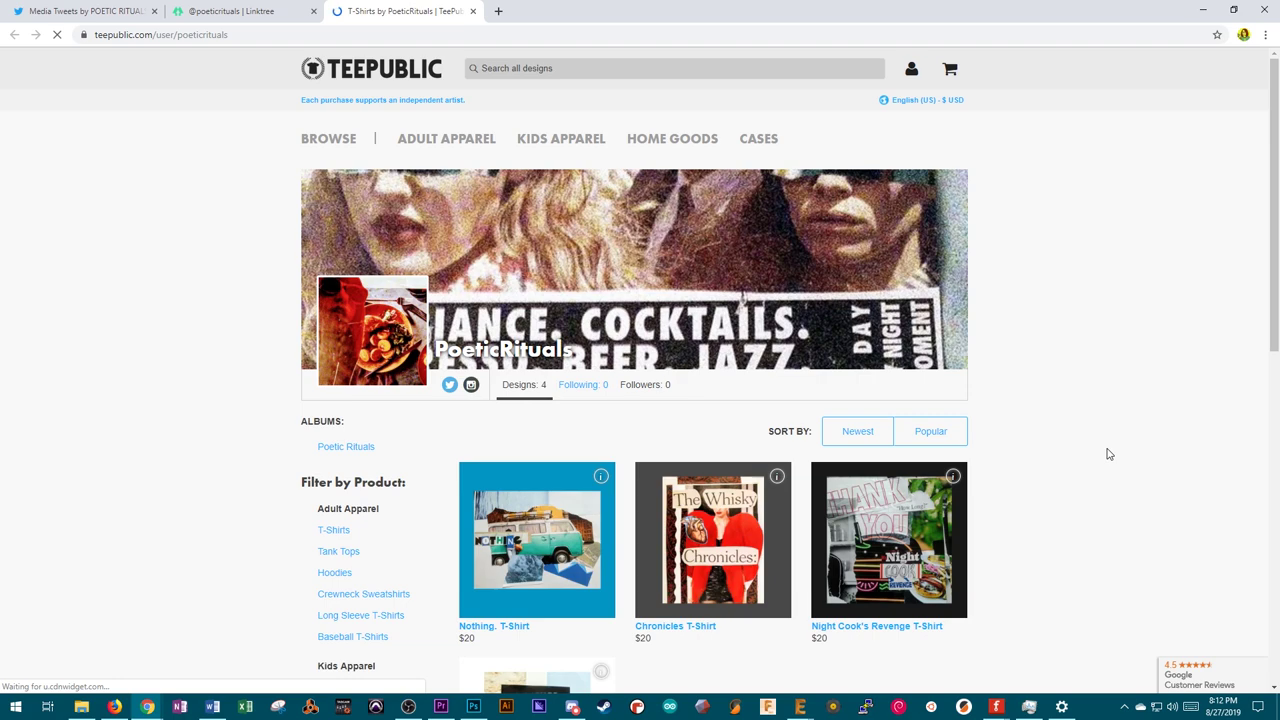
# Step: Scroll through the TeePublic store's four $20 T-shirt designs
pyautogui.scroll(-2, 1108, 455)
pyautogui.scroll(-1, 1108, 455)
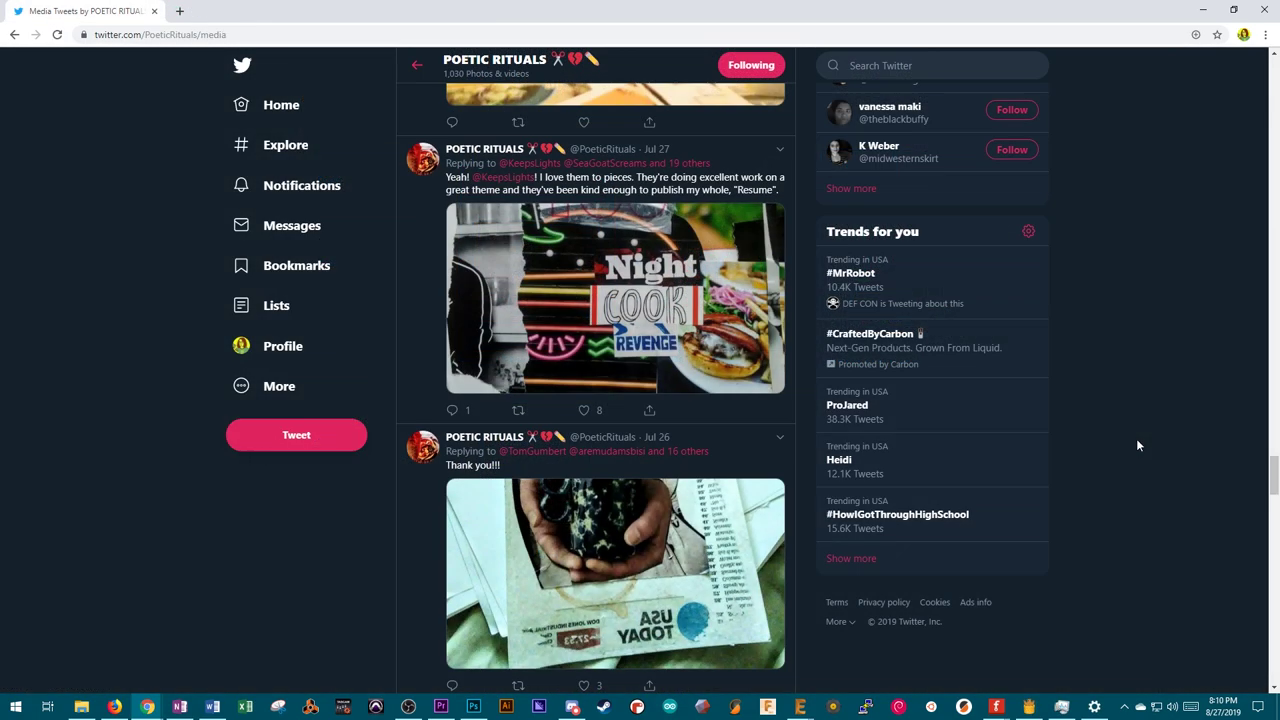
pyautogui.scroll(-4, 1137, 445)
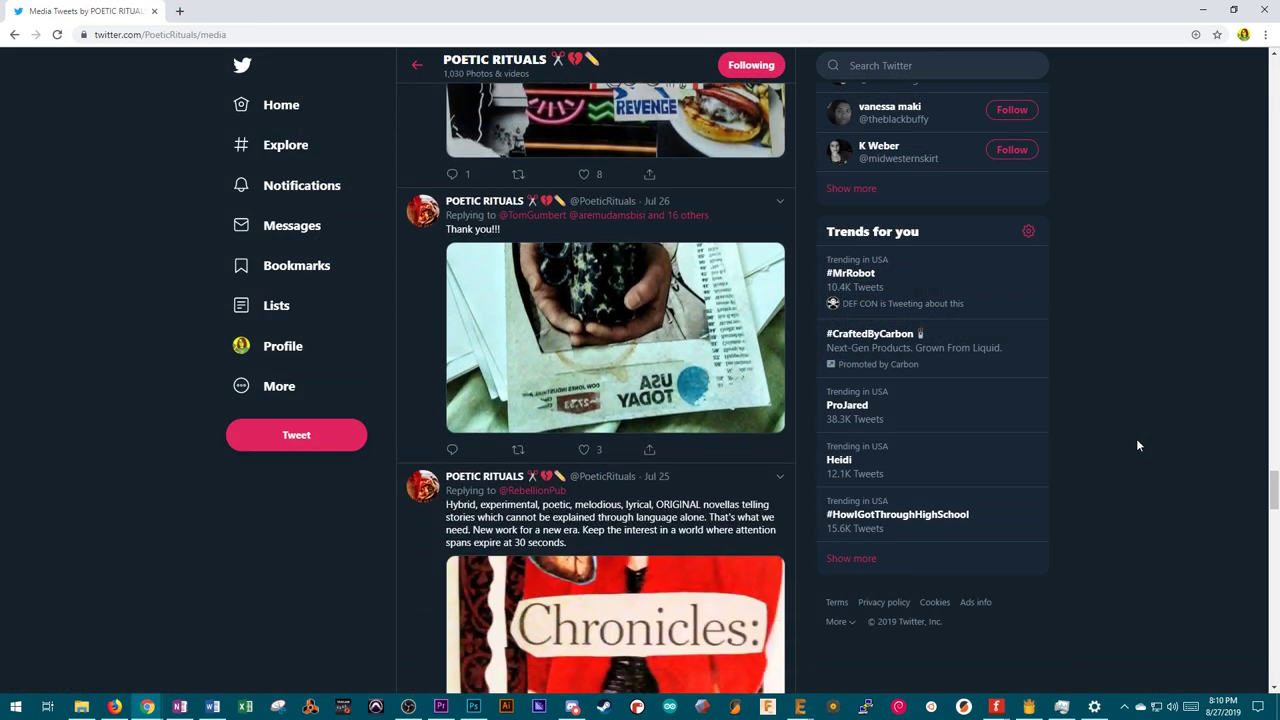
pyautogui.scroll(-7, 1137, 445)
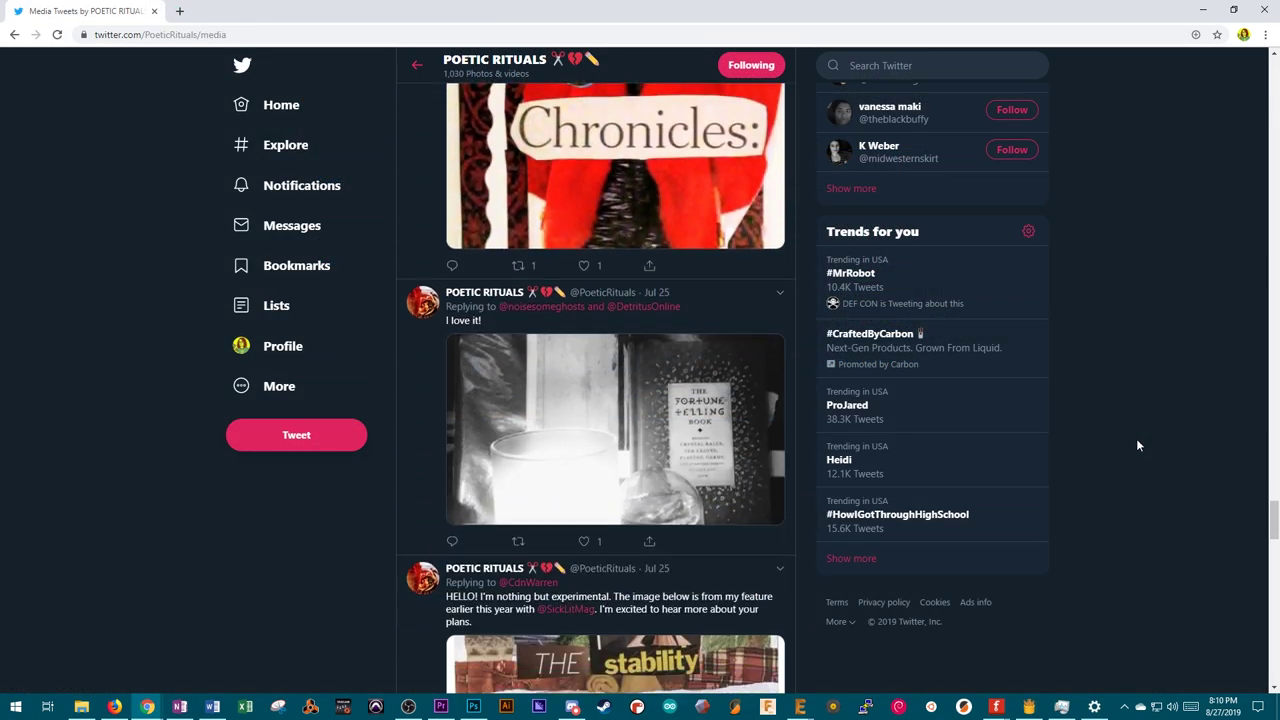
pyautogui.scroll(-5, 1136, 438)
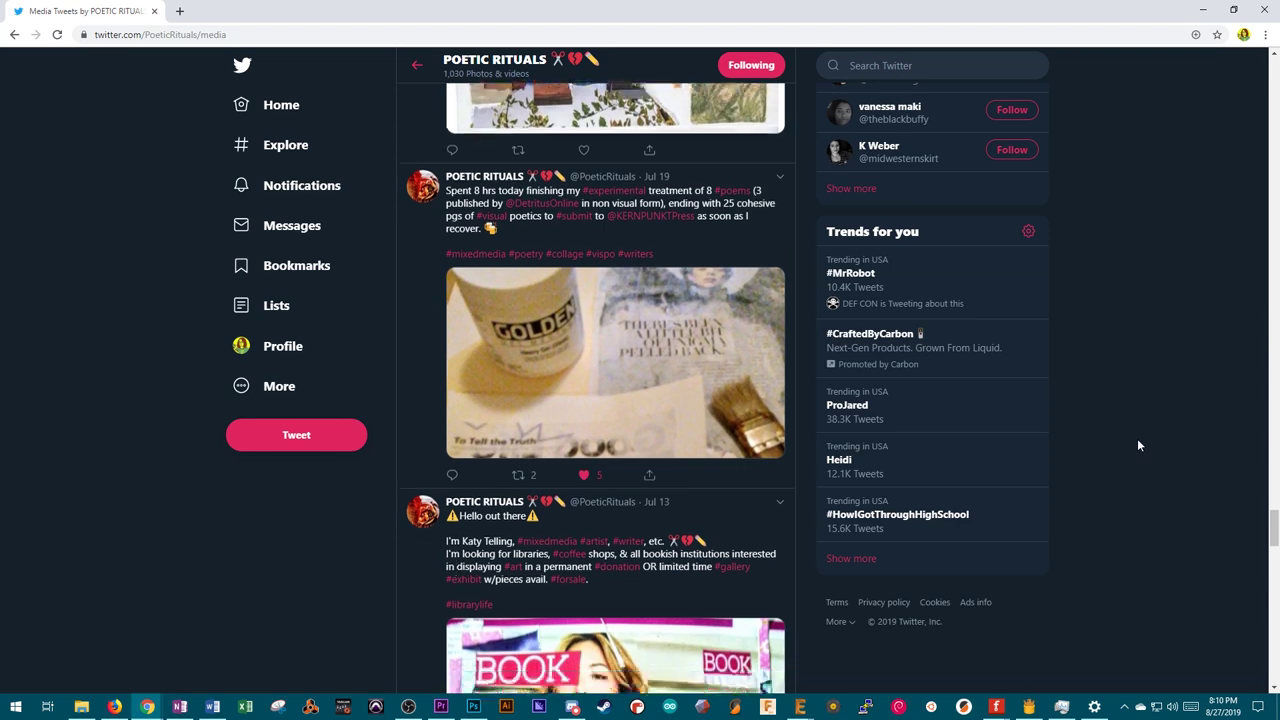
pyautogui.scroll(-5, 1137, 436)
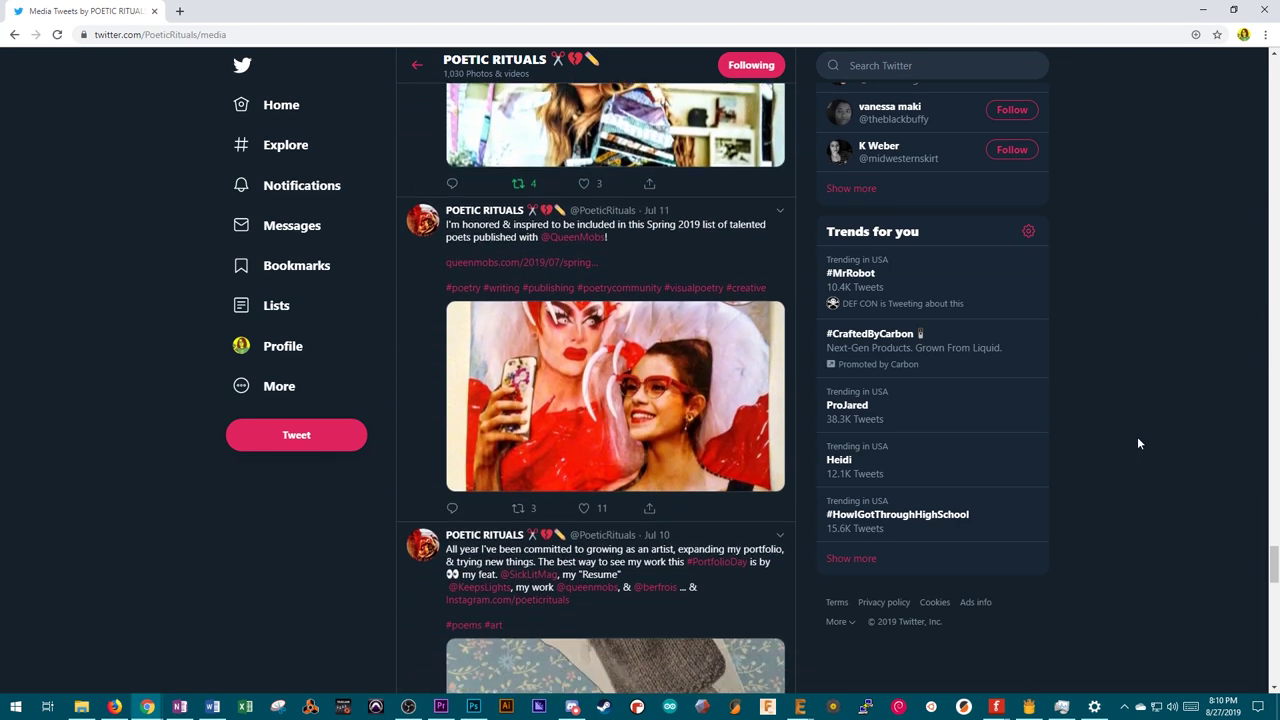
pyautogui.scroll(-3, 1137, 436)
pyautogui.scroll(-1, 1138, 443)
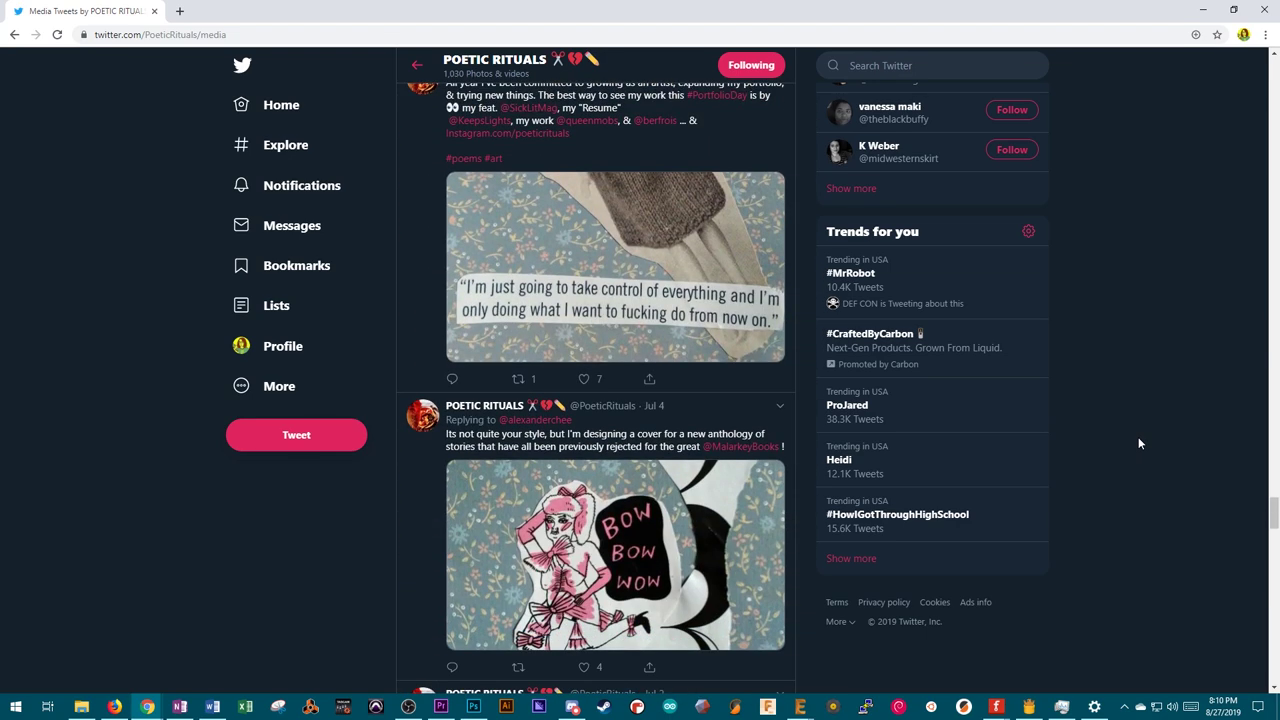
pyautogui.scroll(-4, 1138, 443)
pyautogui.scroll(-4, 1138, 443)
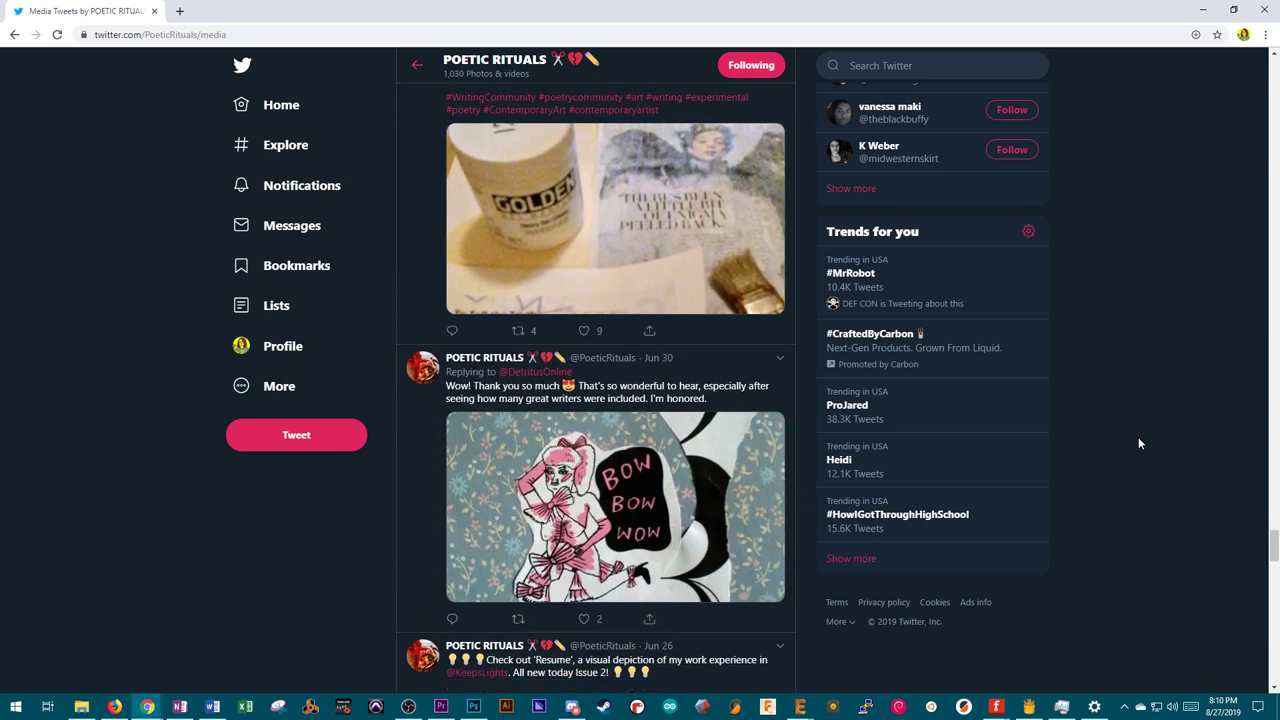
pyautogui.scroll(-5, 1138, 443)
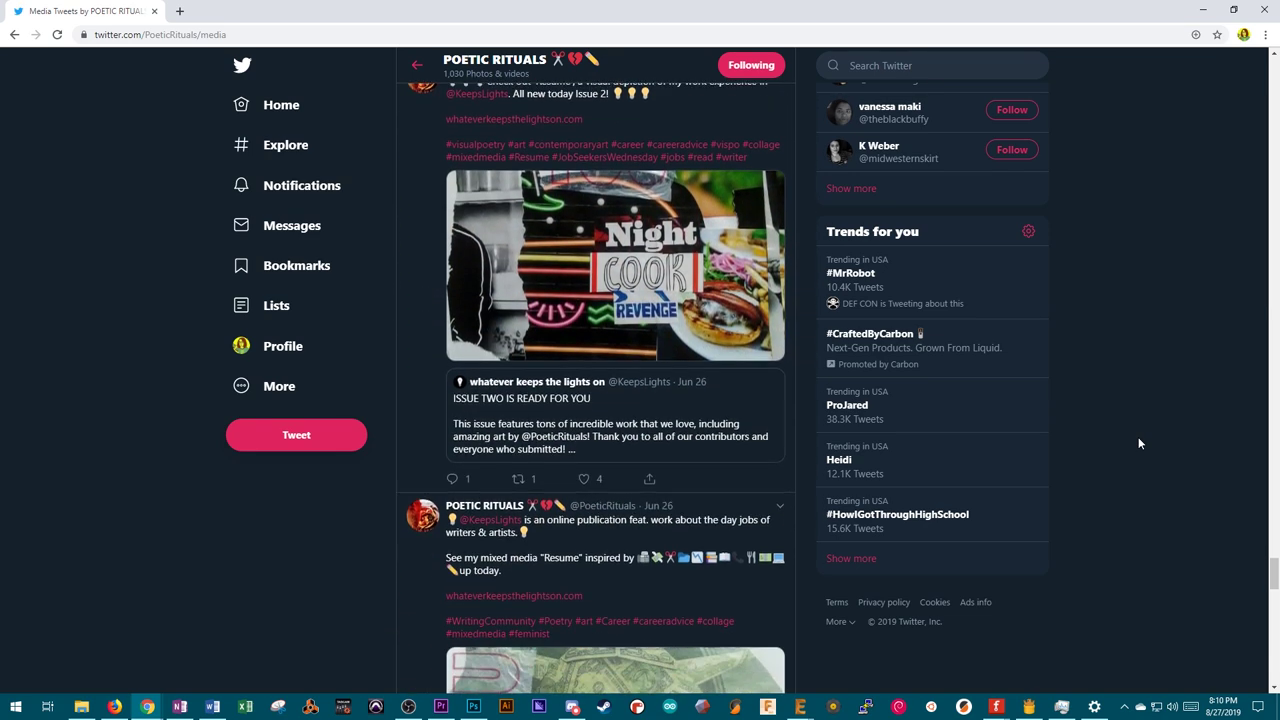
pyautogui.scroll(-3, 1138, 443)
pyautogui.scroll(-4, 1138, 443)
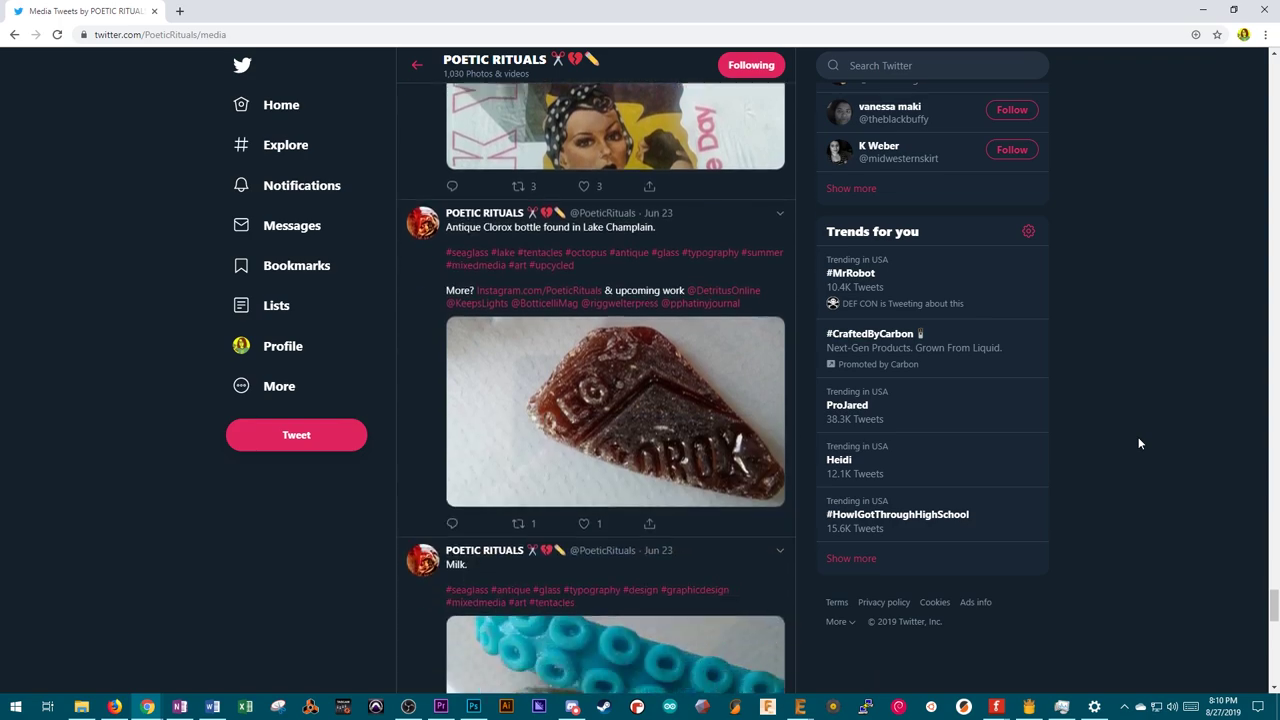
pyautogui.scroll(-2, 1138, 443)
pyautogui.scroll(-1, 1138, 443)
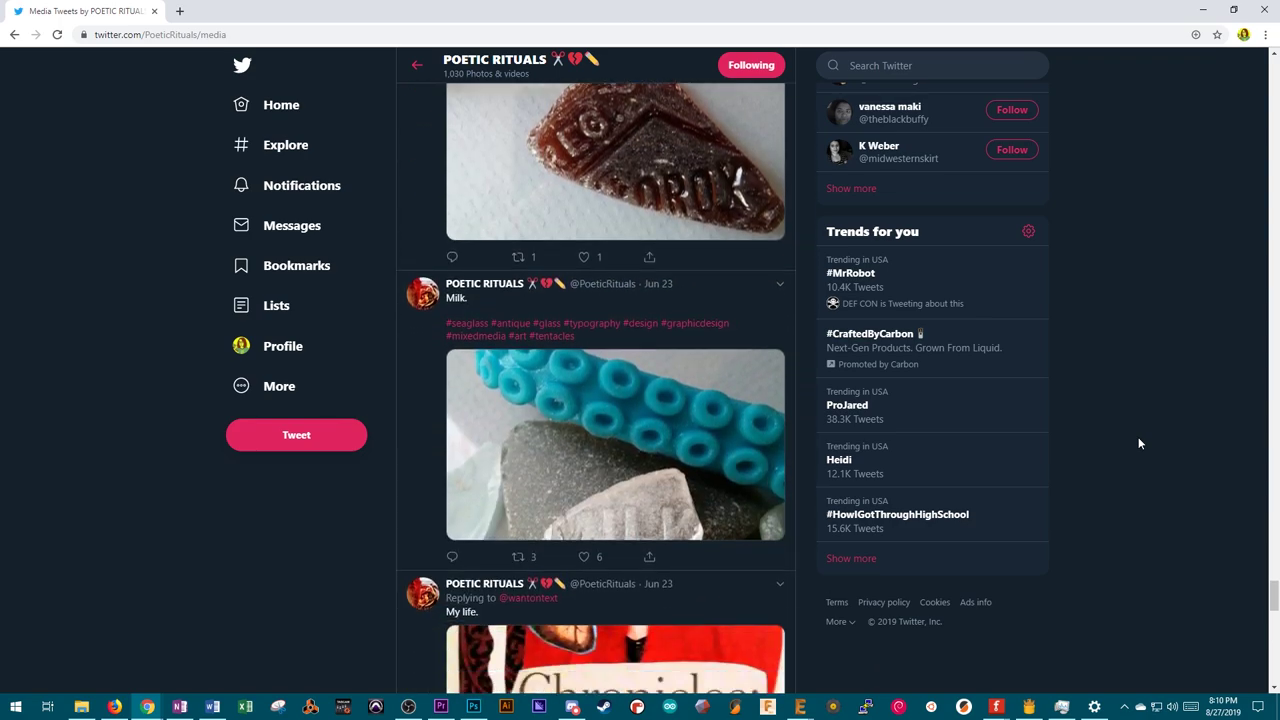
pyautogui.scroll(-3, 1138, 443)
pyautogui.scroll(-3, 1138, 437)
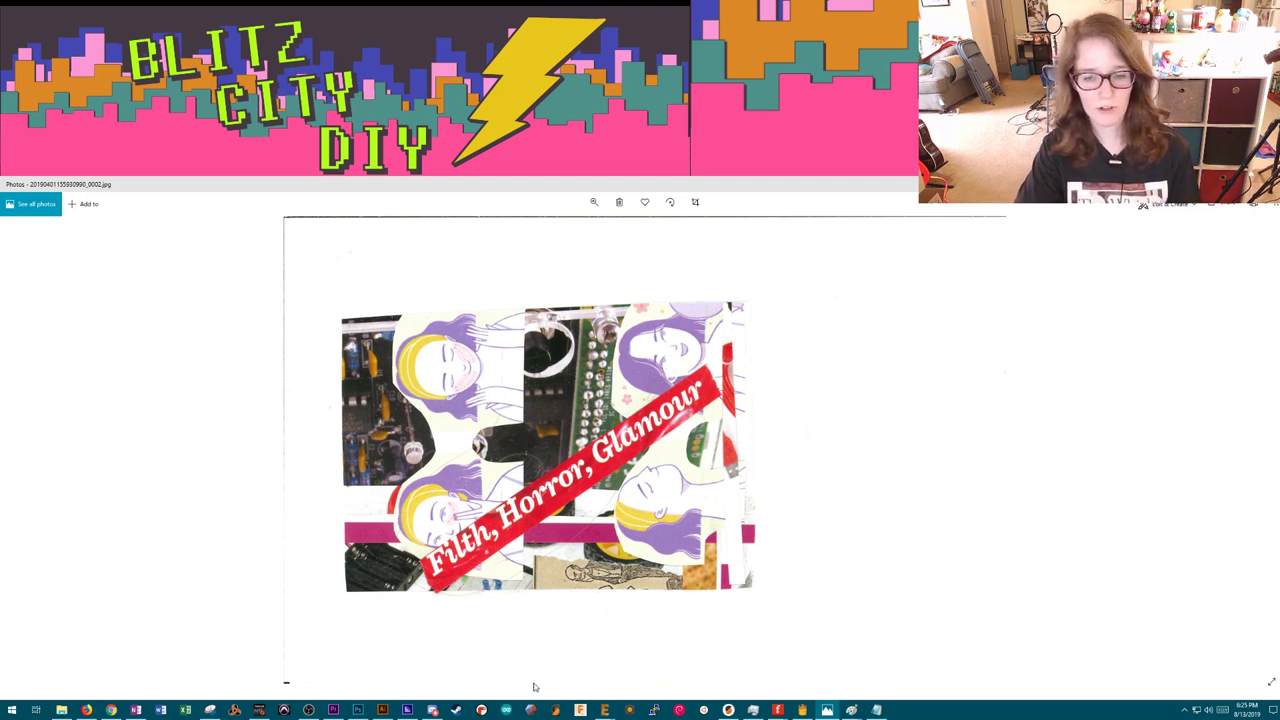
# Step: Switch back to the FilthHorrorGlamour artwork in Illustrator
pyautogui.click(382, 710)
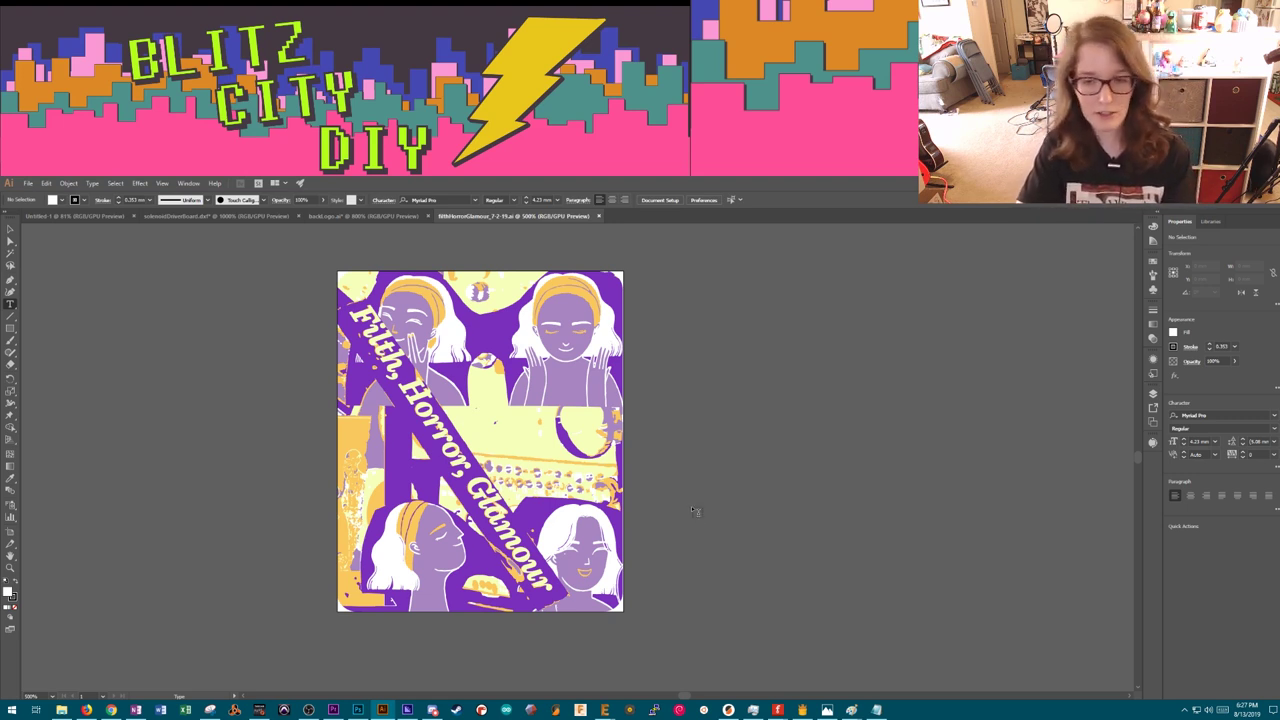
# Step: Bring the 400ppi folder window in front of Illustrator
pyautogui.hotkey('alt', 'Tab')
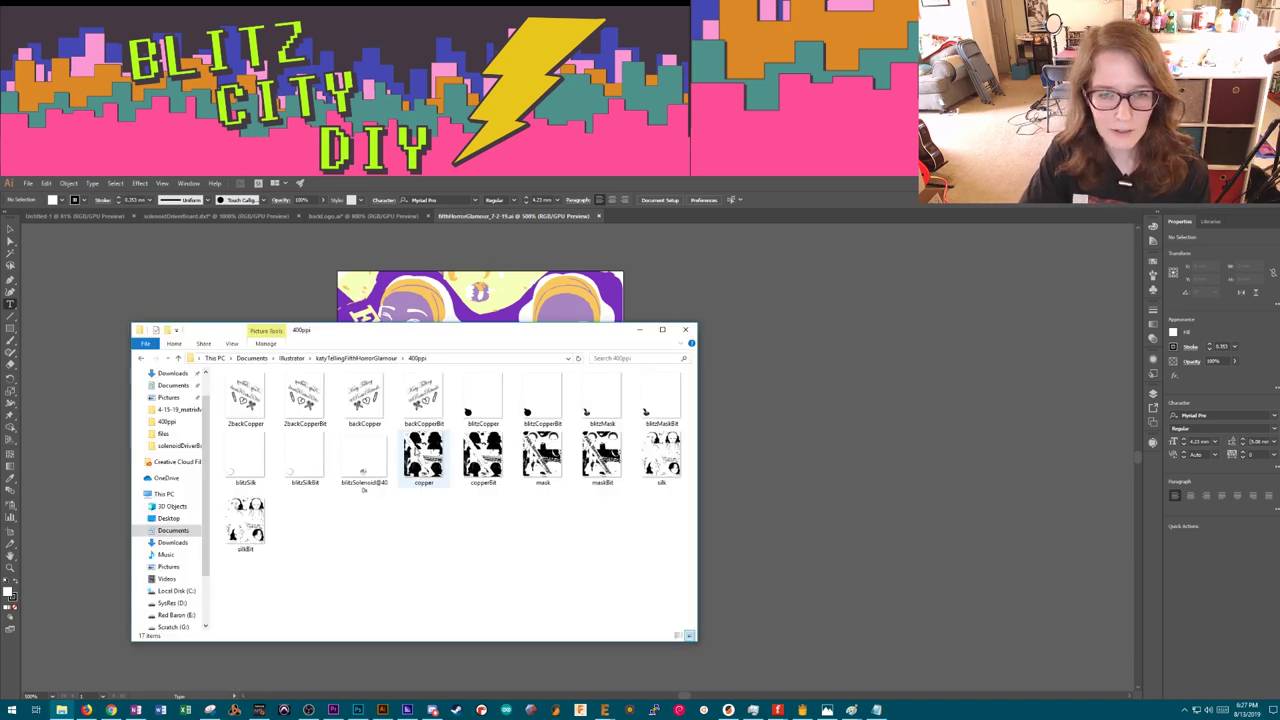
# Step: Preview the copper layer image in Photos, then bring the 400ppi folder back
pyautogui.doubleClick(423, 455)
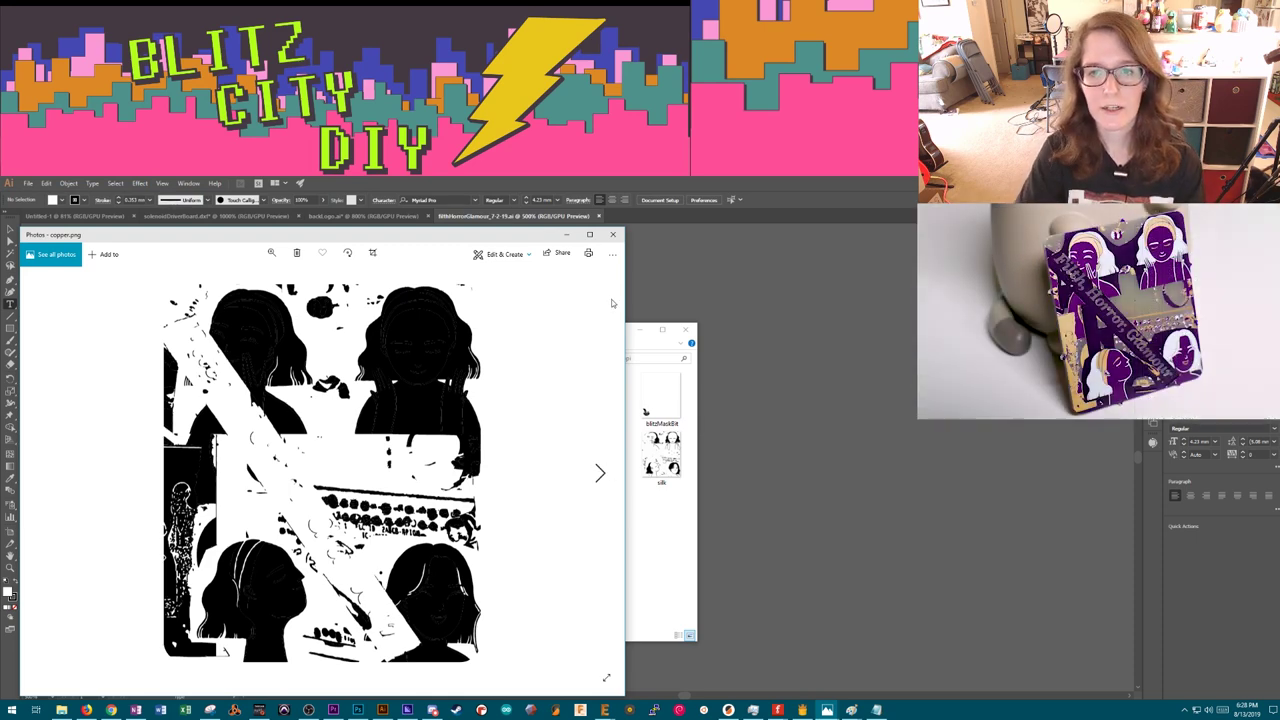
pyautogui.click(566, 234)
pyautogui.click(640, 330)
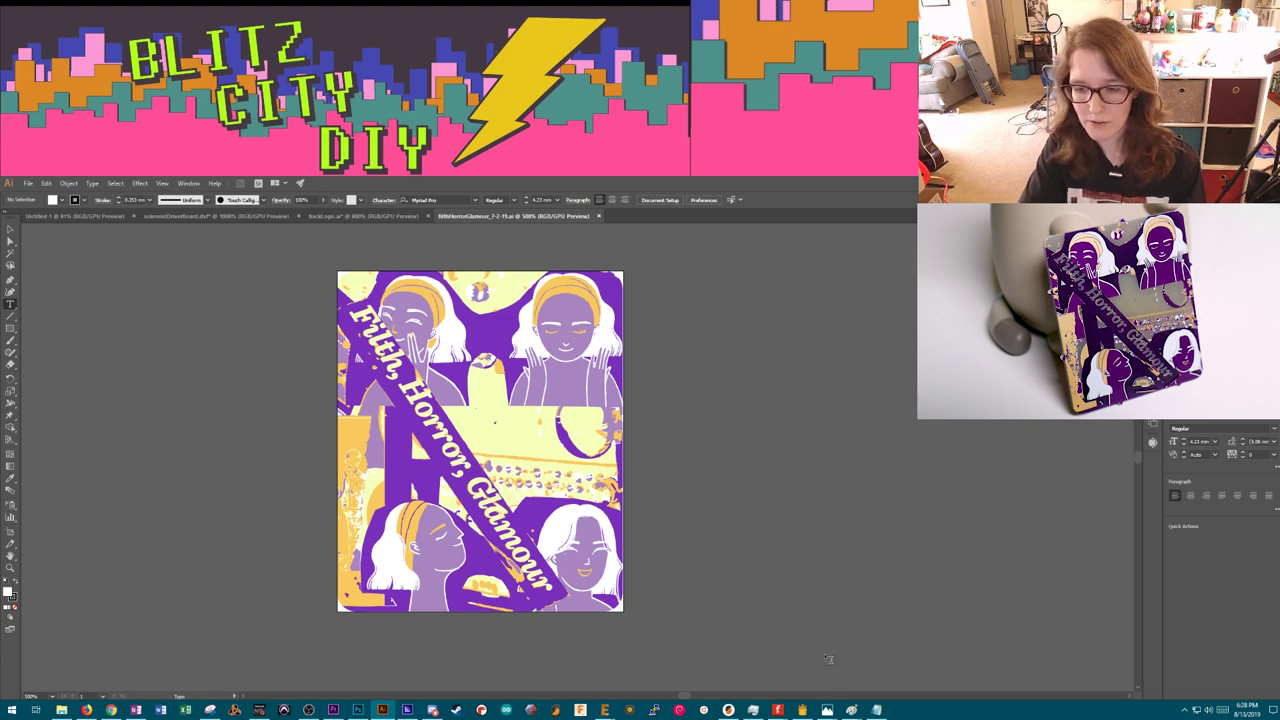
pyautogui.moveTo(827, 710)
pyautogui.click(875, 672)
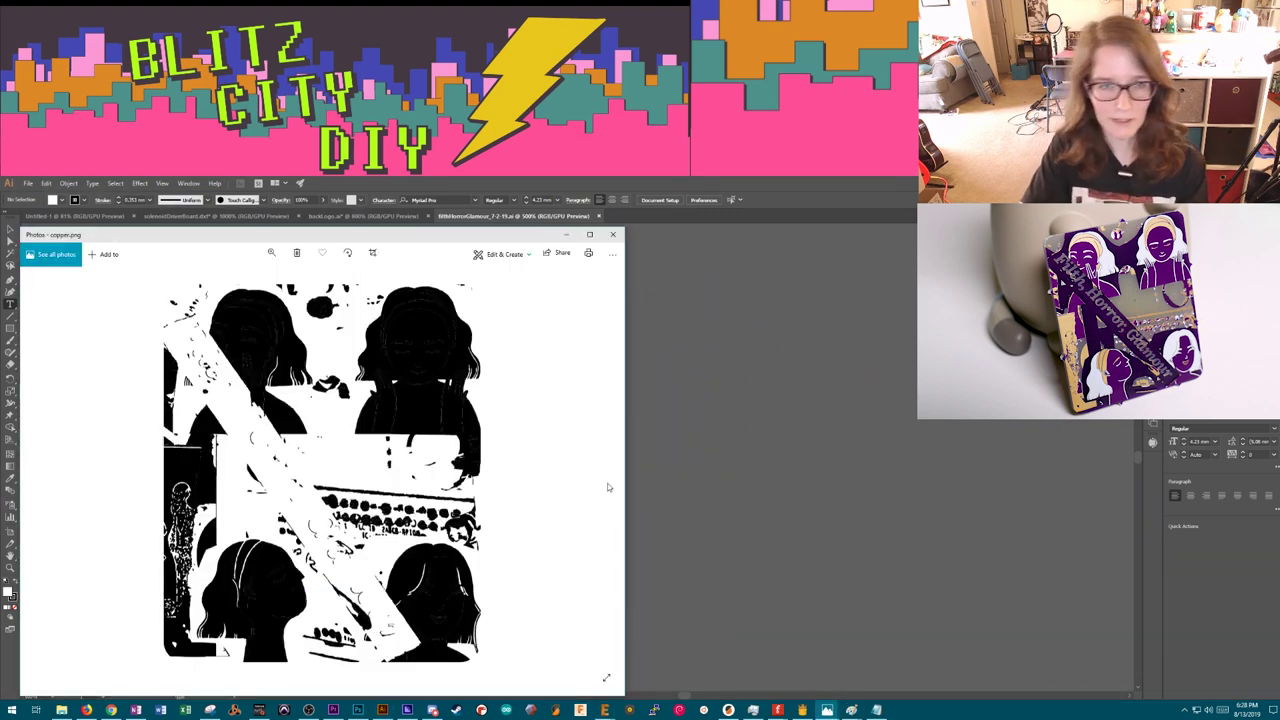
pyautogui.click(61, 710)
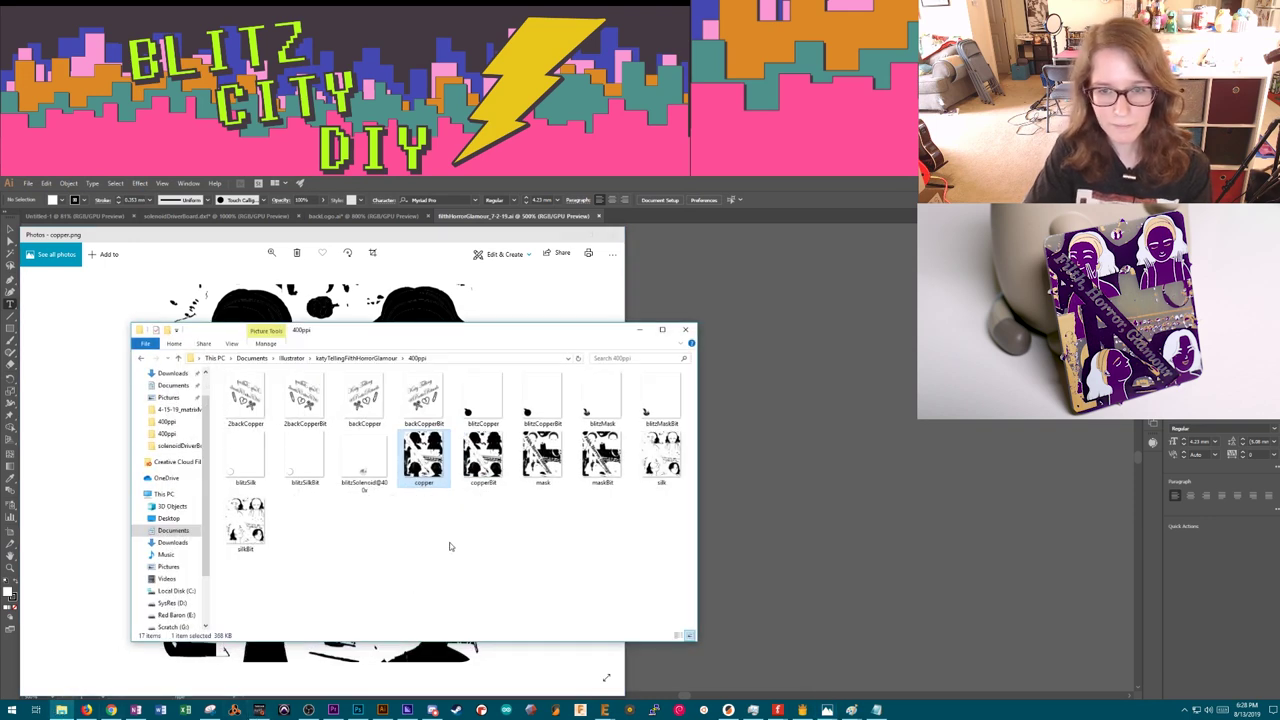
# Step: Preview the mask and silk layer images, then return to the Illustrator artwork
pyautogui.doubleClick(545, 478)
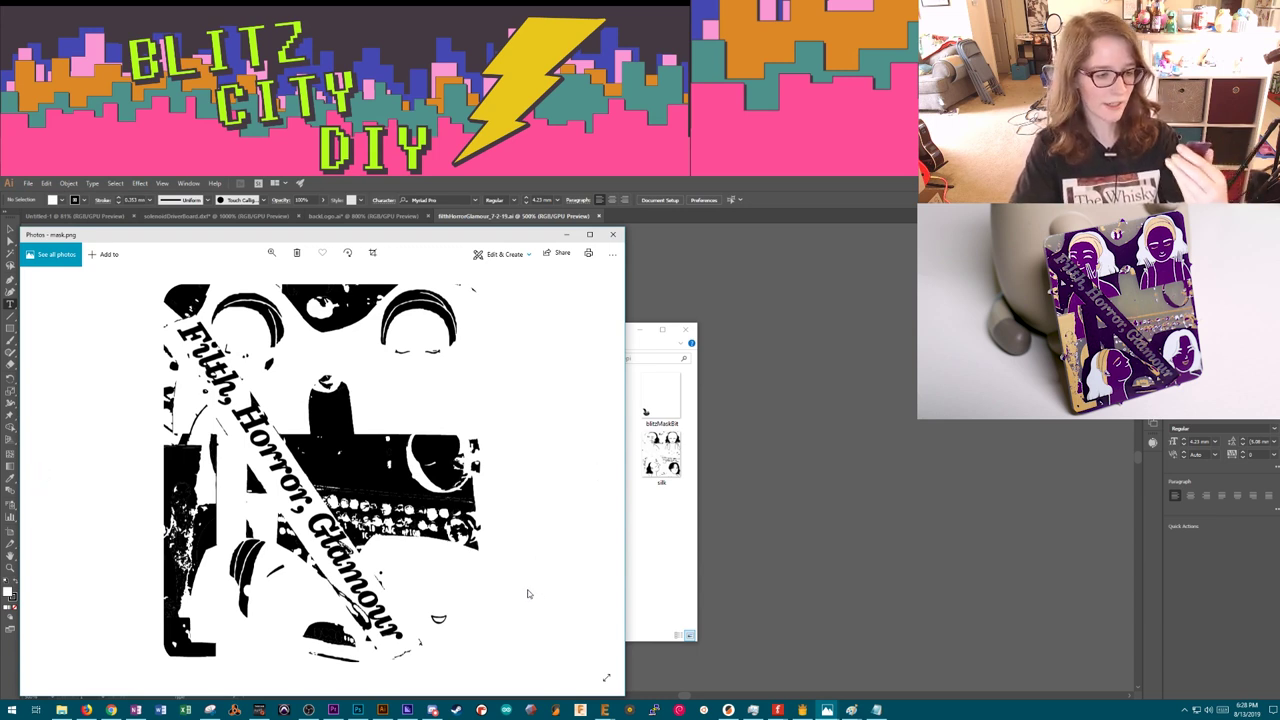
pyautogui.click(636, 562)
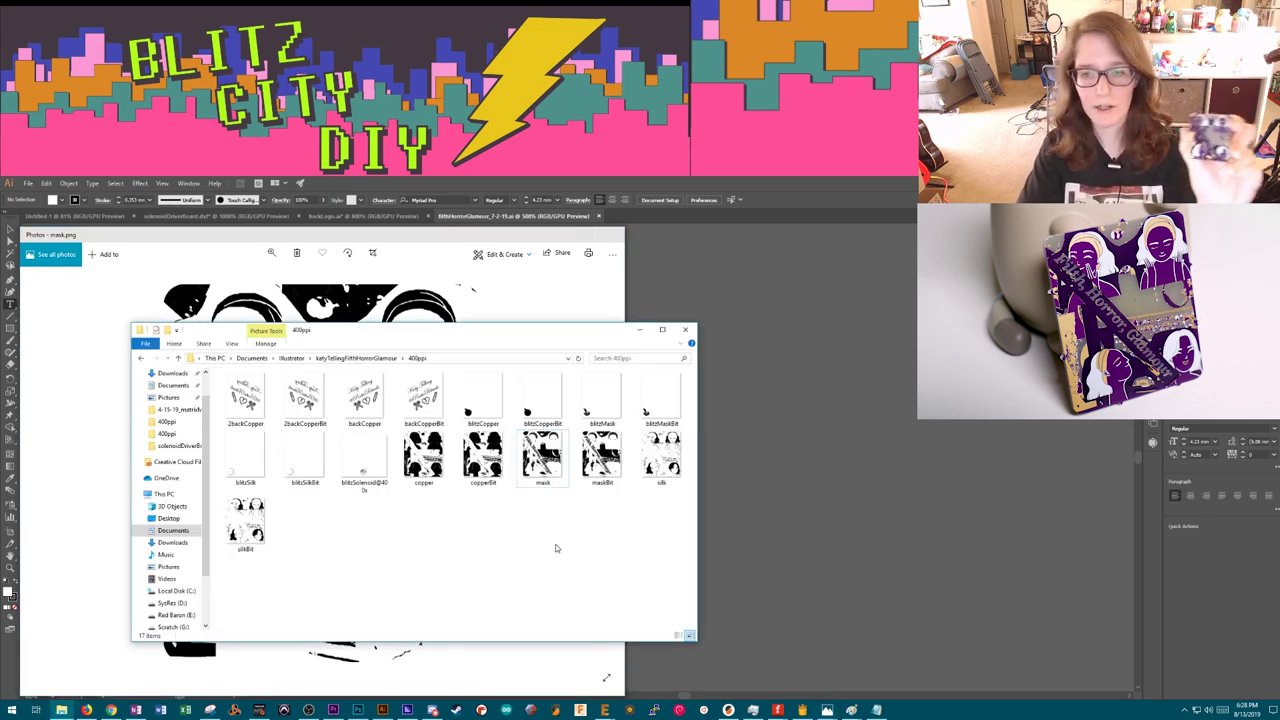
pyautogui.doubleClick(661, 458)
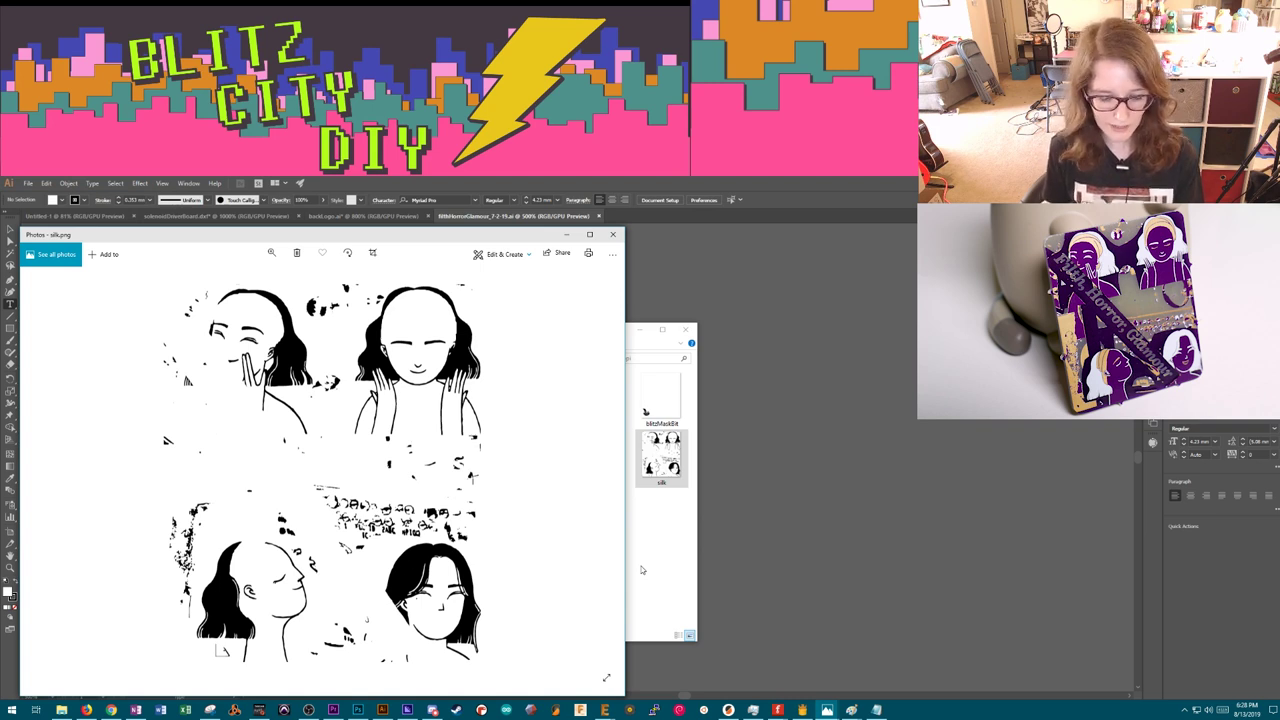
pyautogui.click(772, 448)
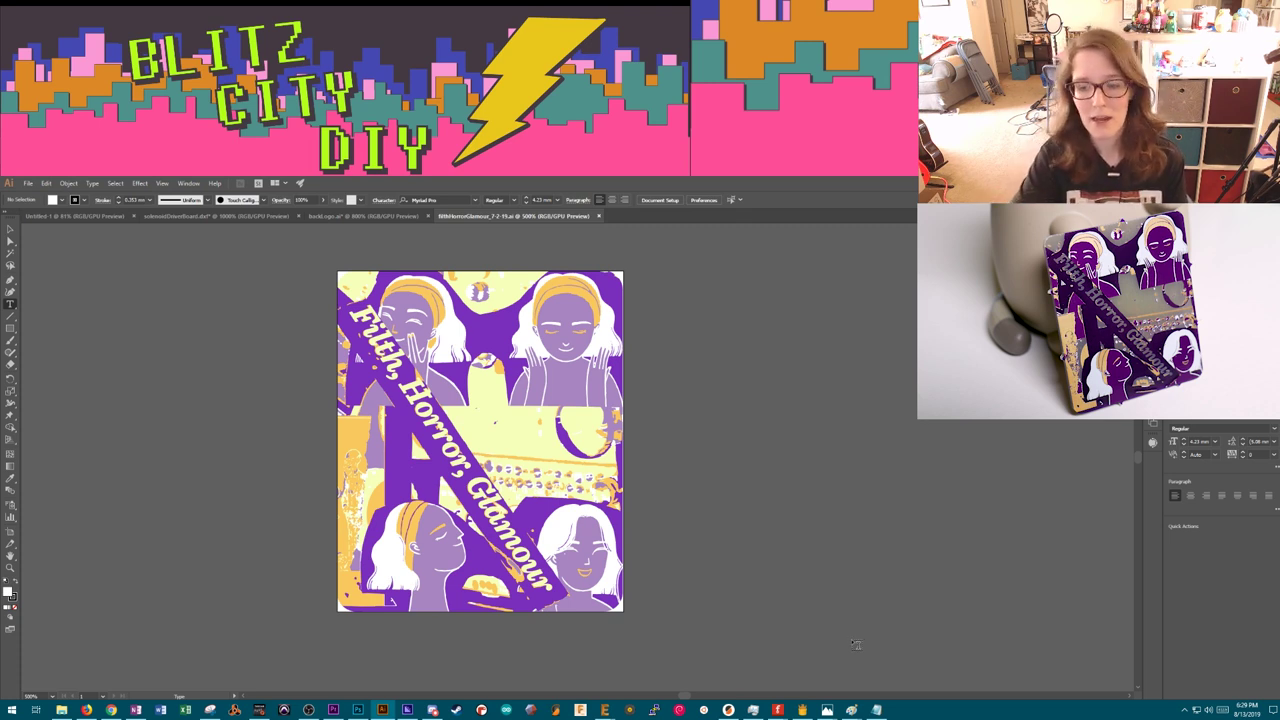
# Step: Switch to Paint and look over its recent pictures list without opening anything
pyautogui.moveTo(851, 710)
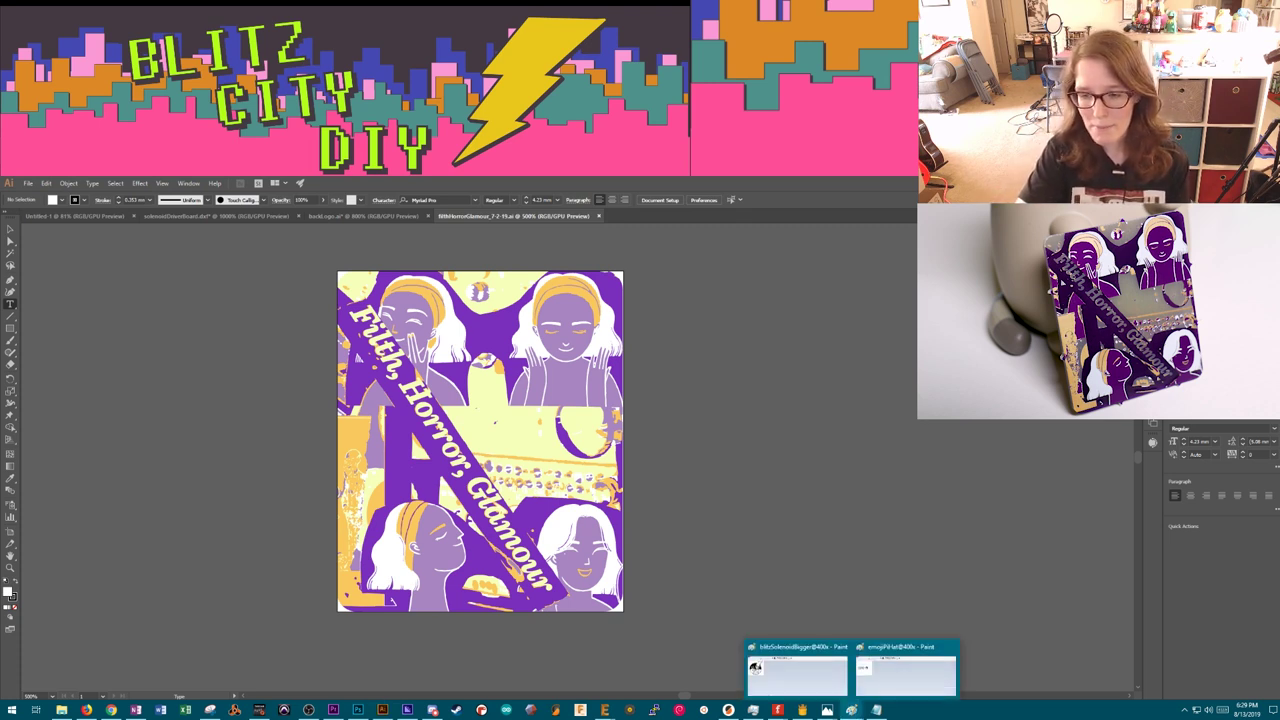
pyautogui.click(793, 690)
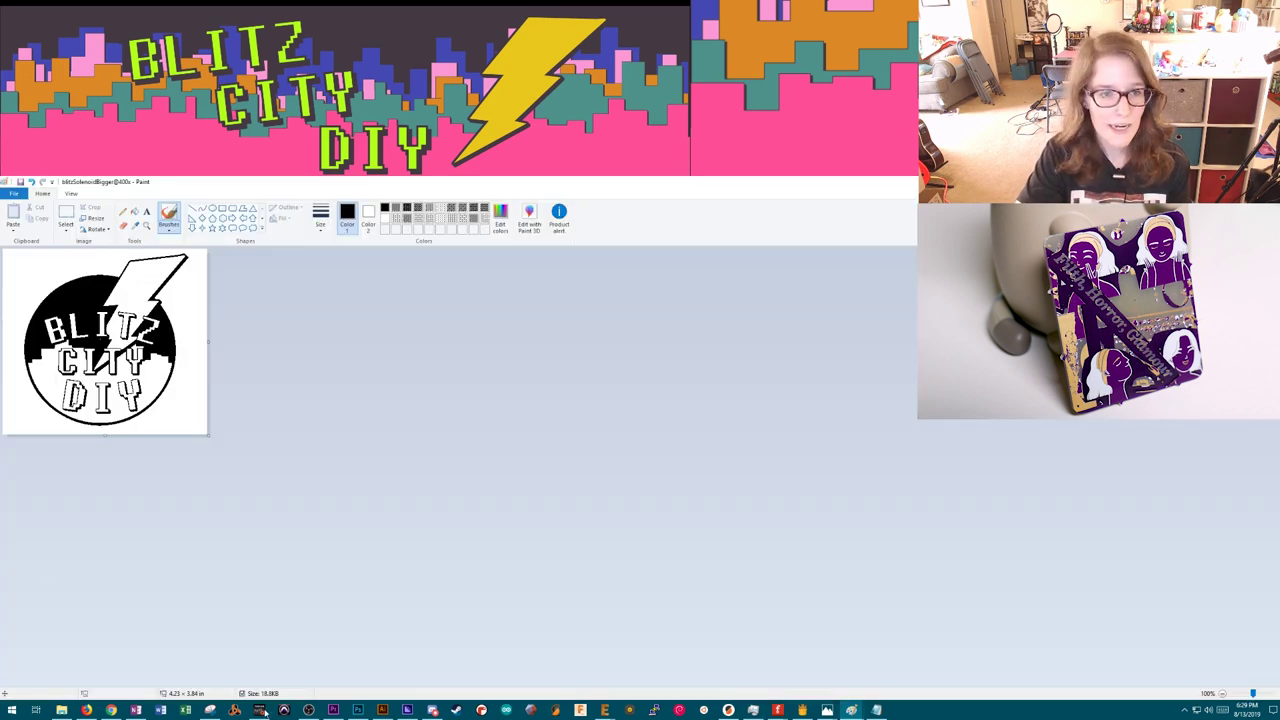
pyautogui.click(12, 194)
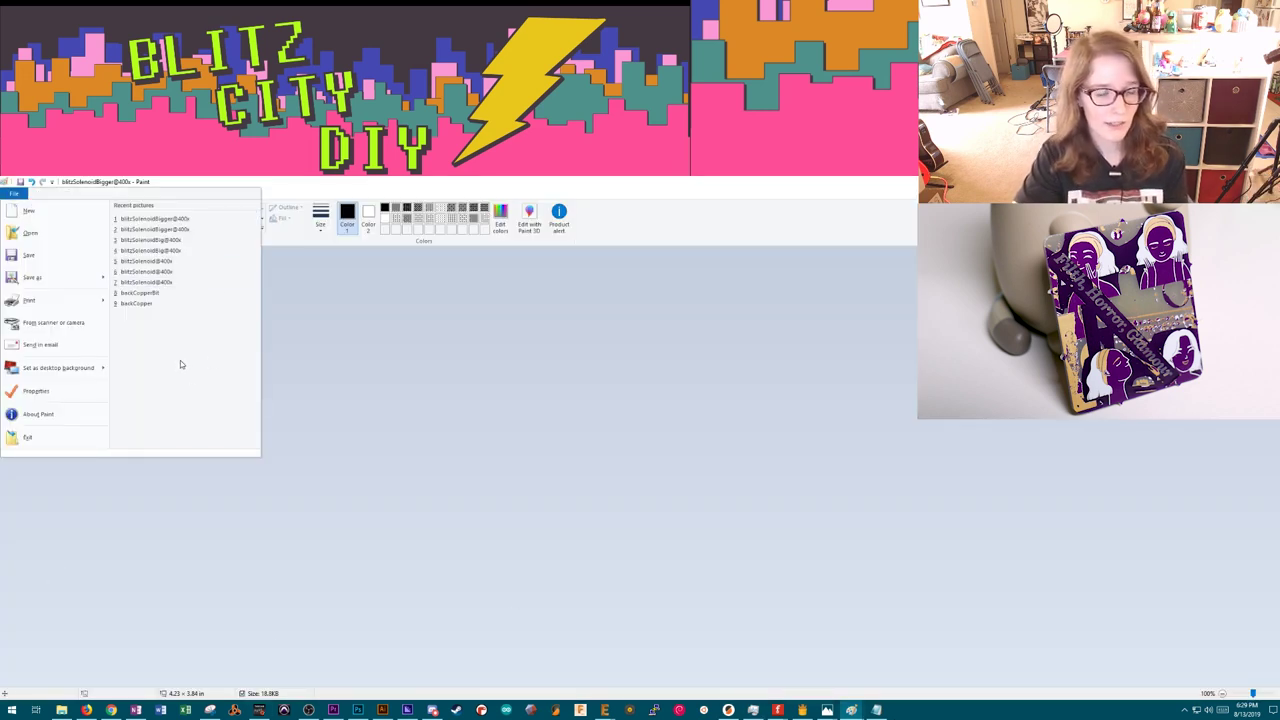
pyautogui.click(377, 405)
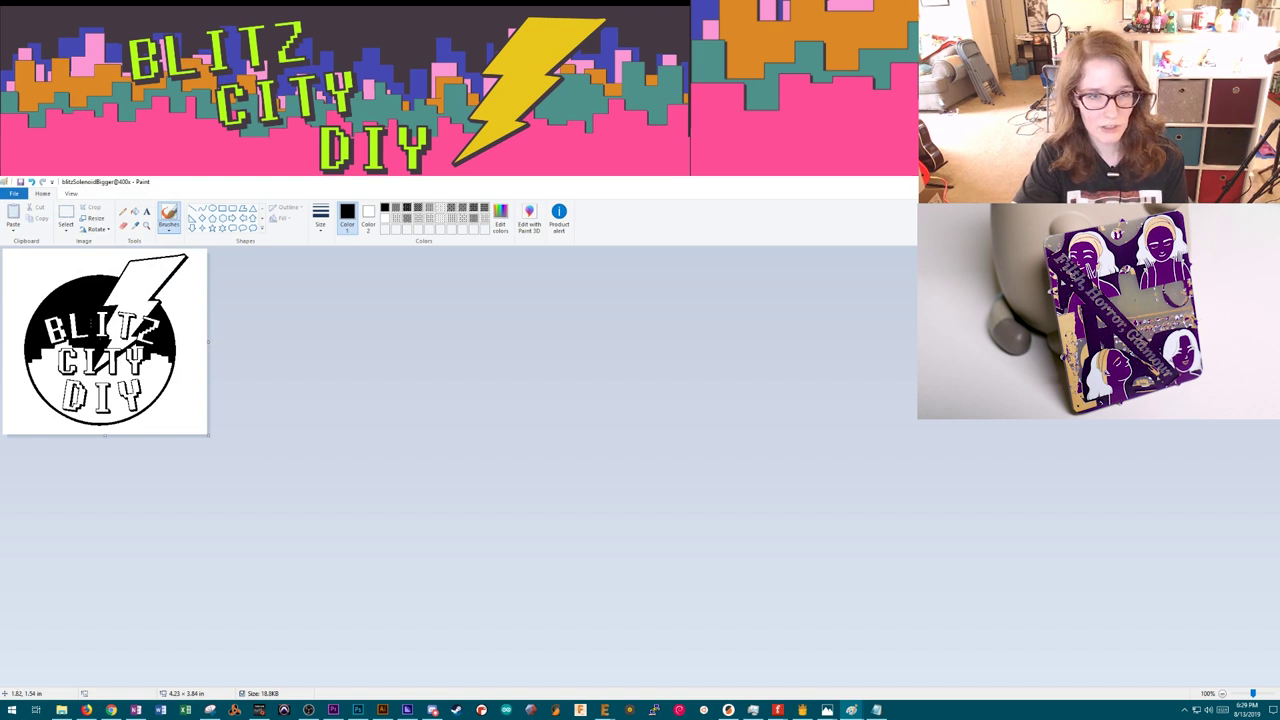
pyautogui.click(12, 194)
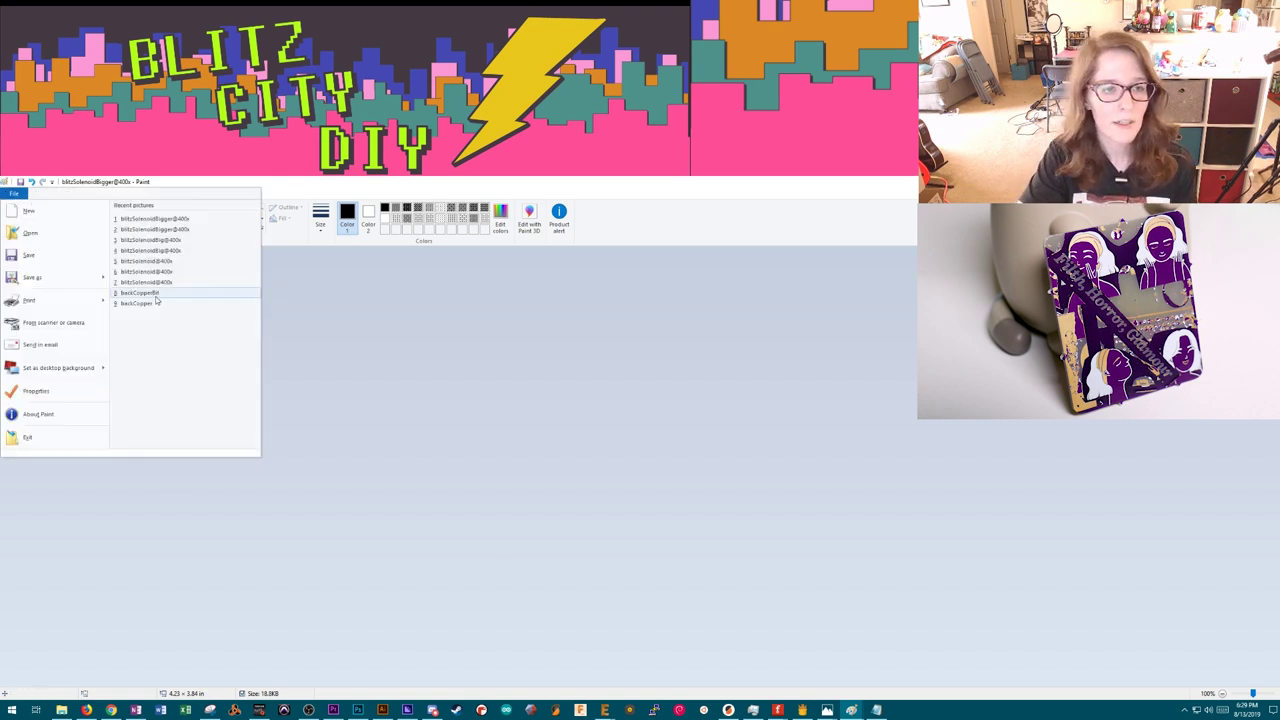
pyautogui.click(231, 605)
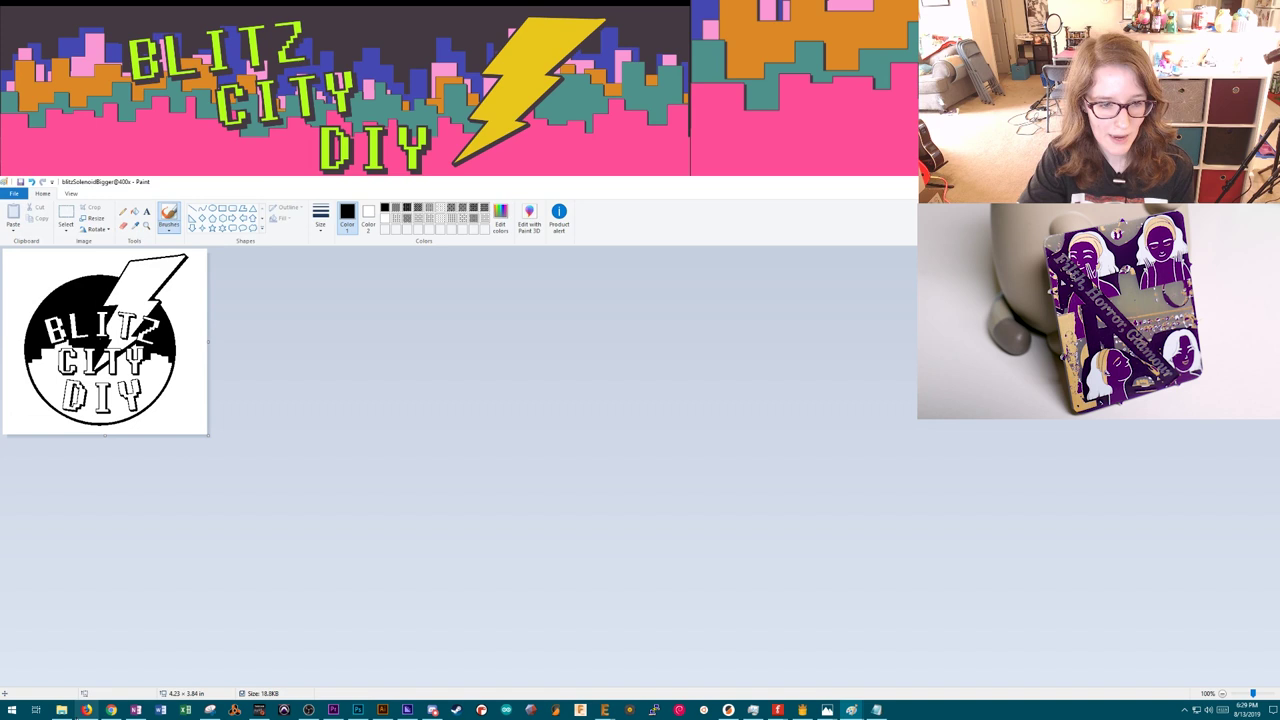
# Step: Open the mask image from the 400ppi folder in Paint using Open with
pyautogui.click(61, 710)
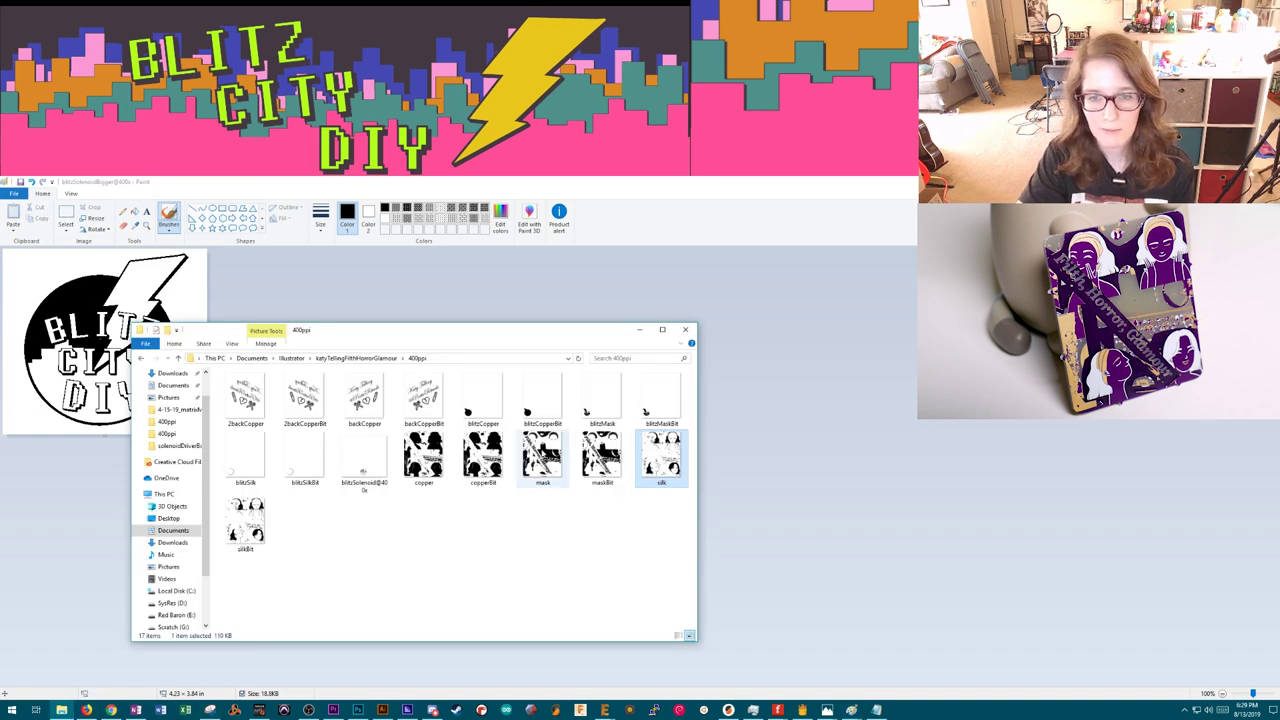
pyautogui.rightClick(541, 455)
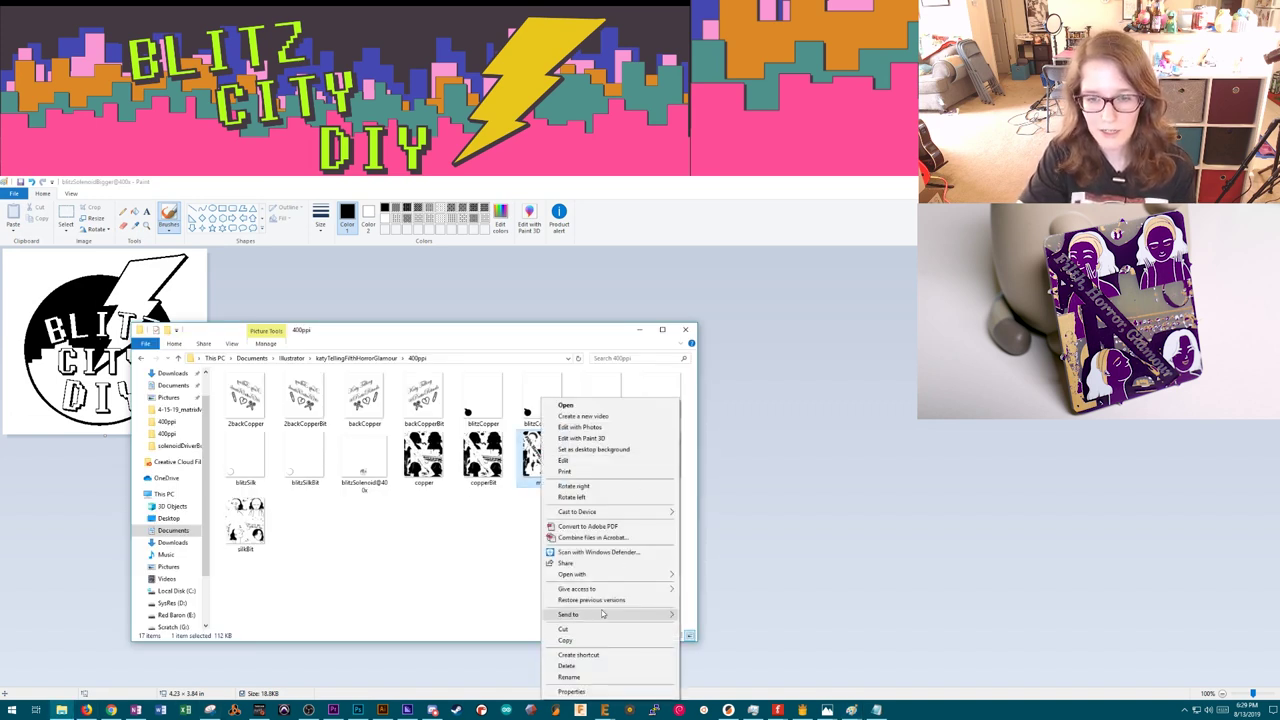
pyautogui.moveTo(605, 578)
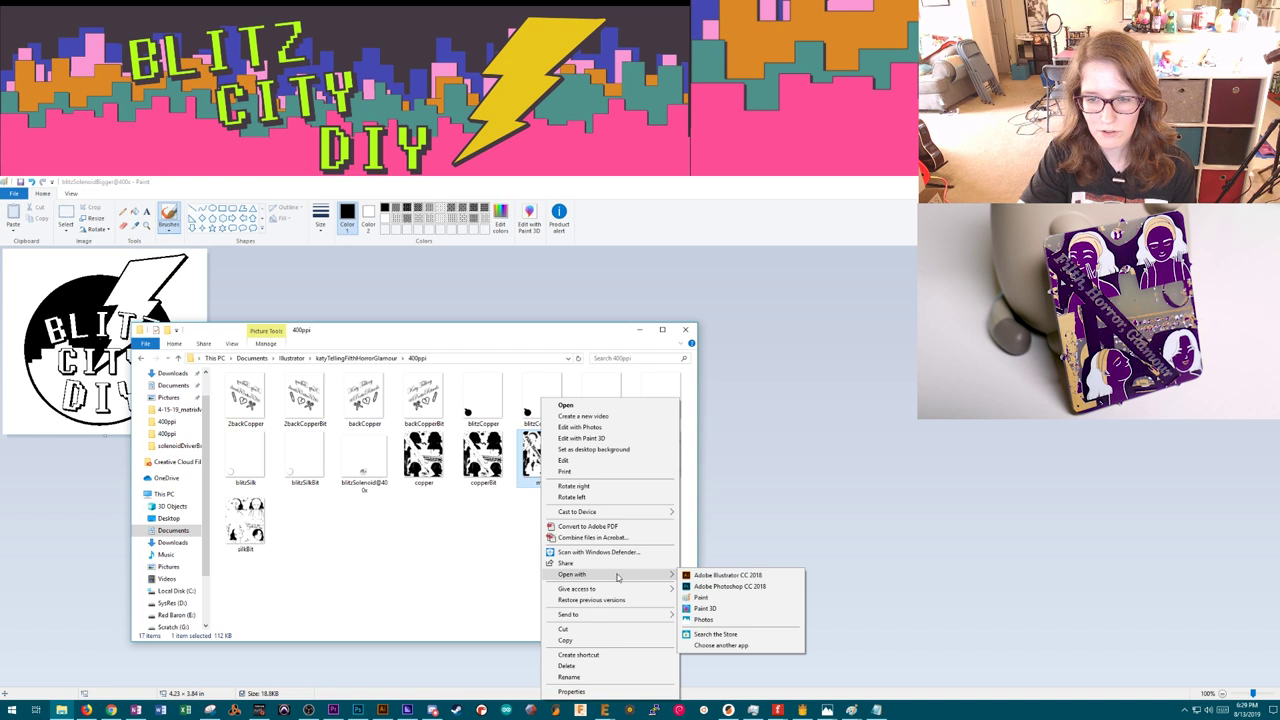
pyautogui.click(716, 598)
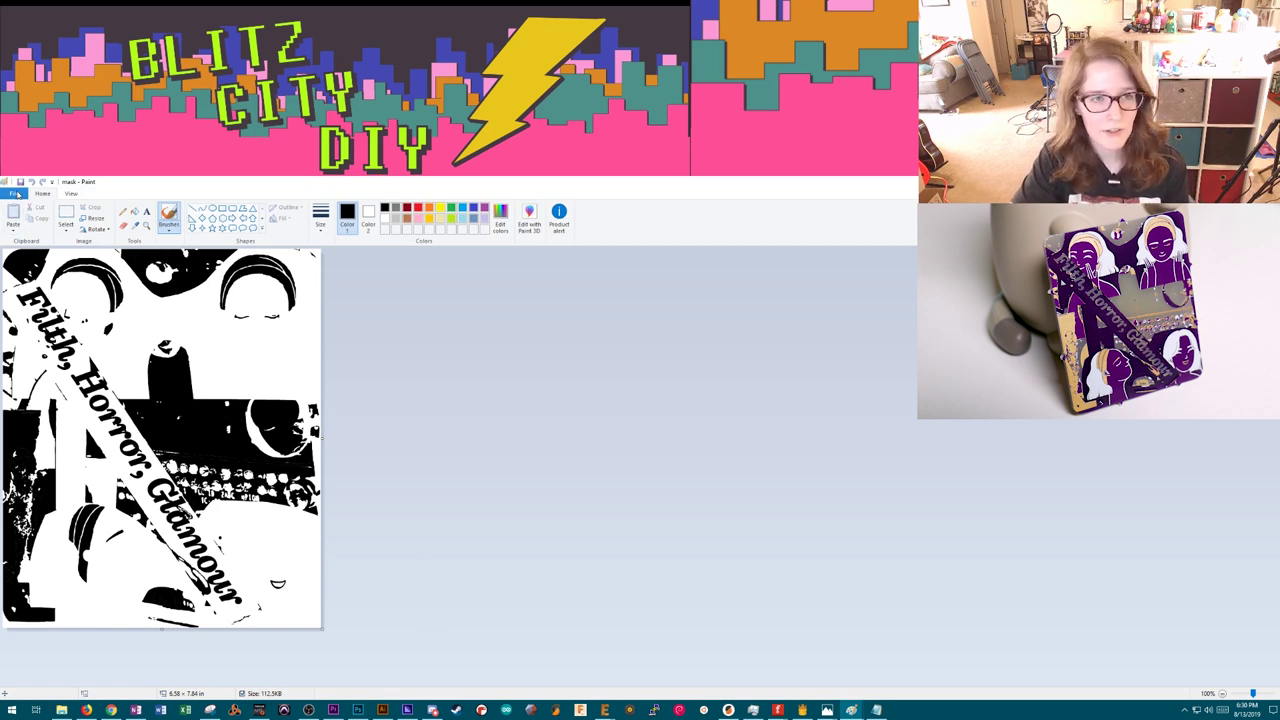
# Step: Save the mask as a Monochrome Bitmap named maskTest, accepting the colour-quality warning
pyautogui.click(17, 193)
pyautogui.moveTo(40, 283)
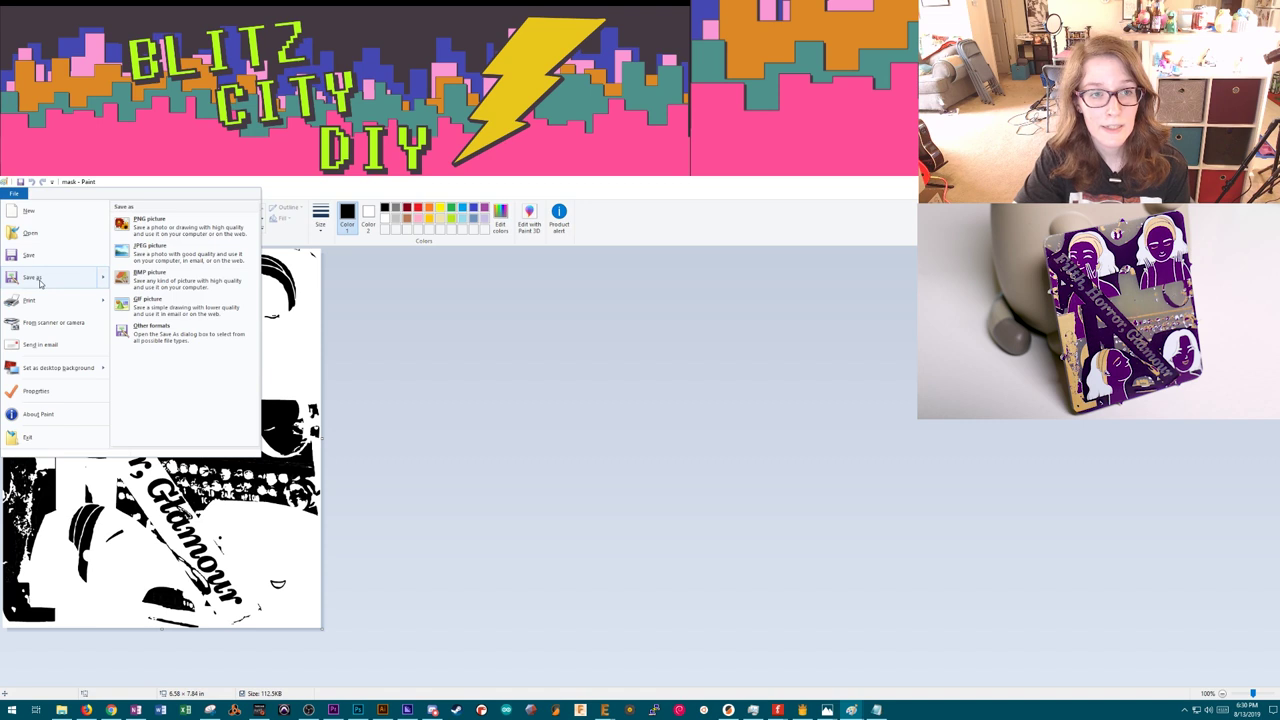
pyautogui.click(160, 280)
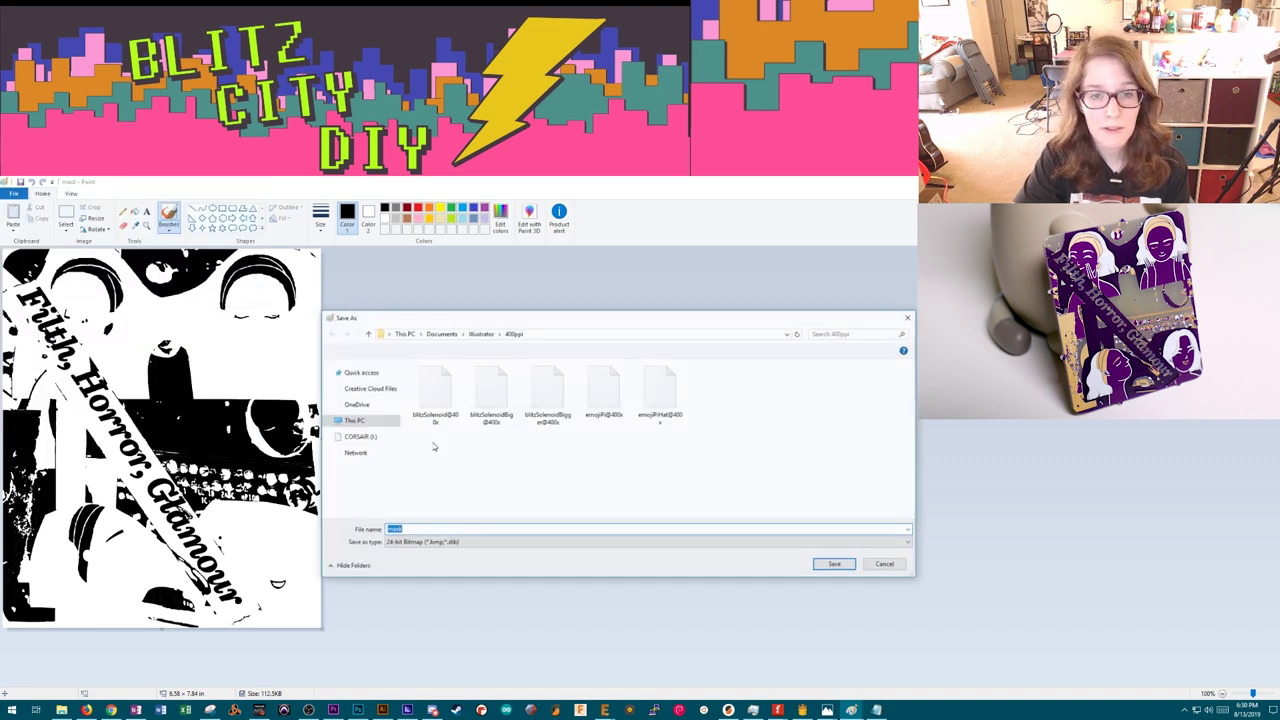
pyautogui.click(445, 547)
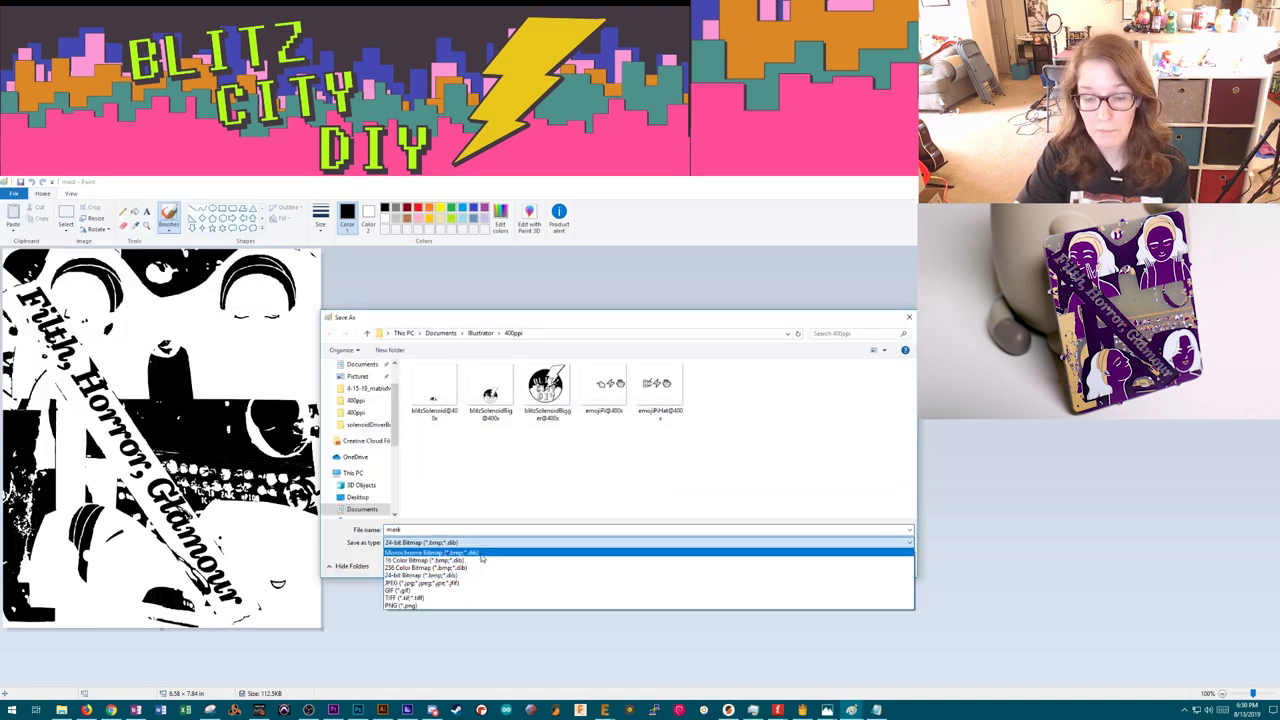
pyautogui.click(483, 550)
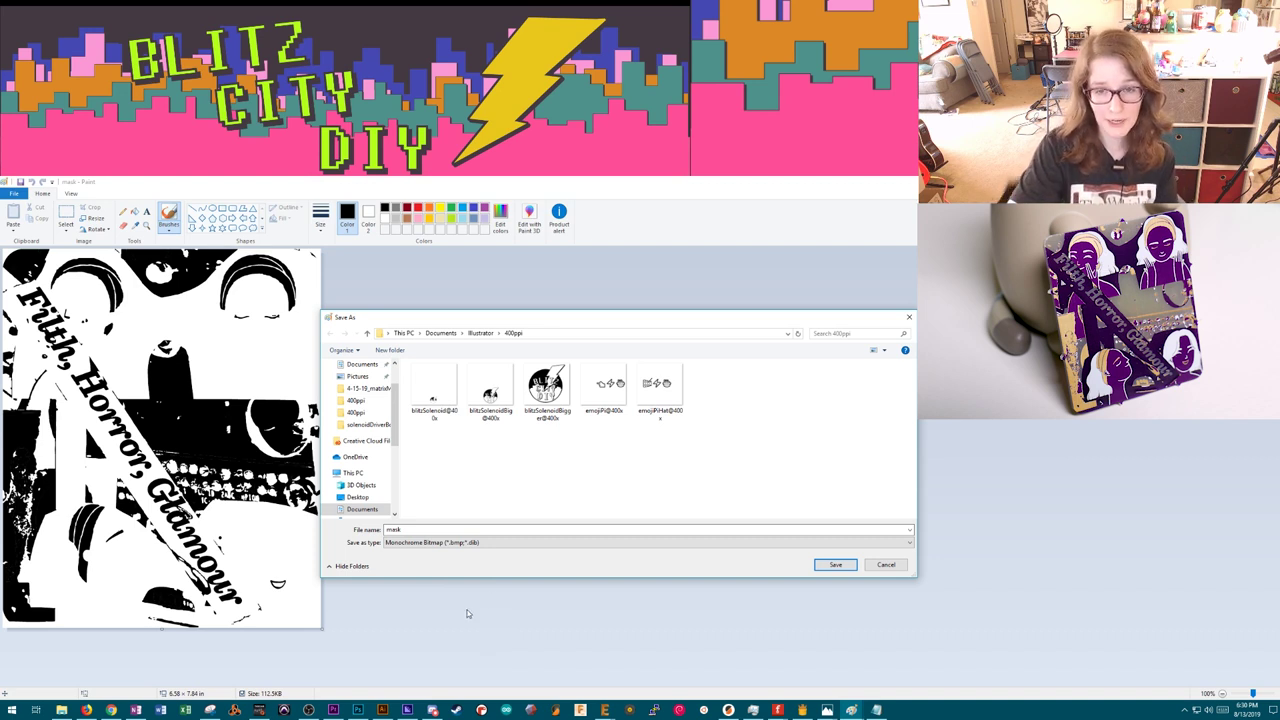
pyautogui.doubleClick(426, 530)
pyautogui.click(426, 530)
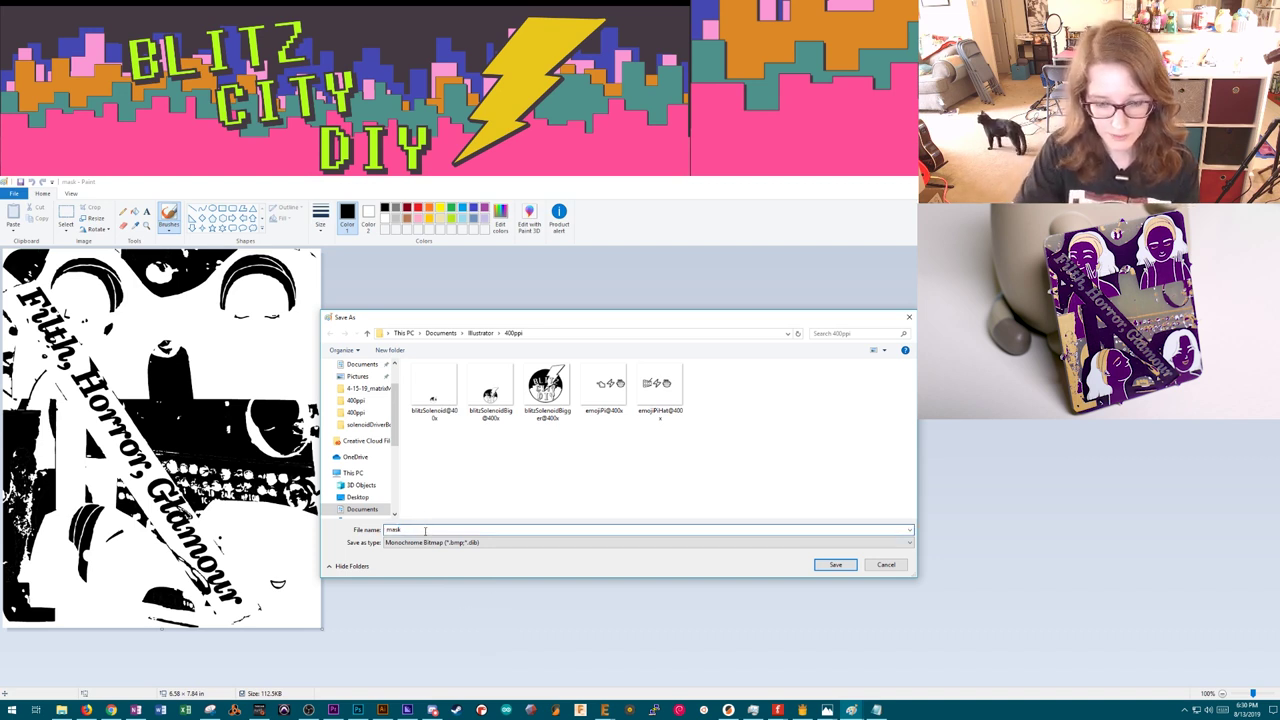
pyautogui.click(835, 565)
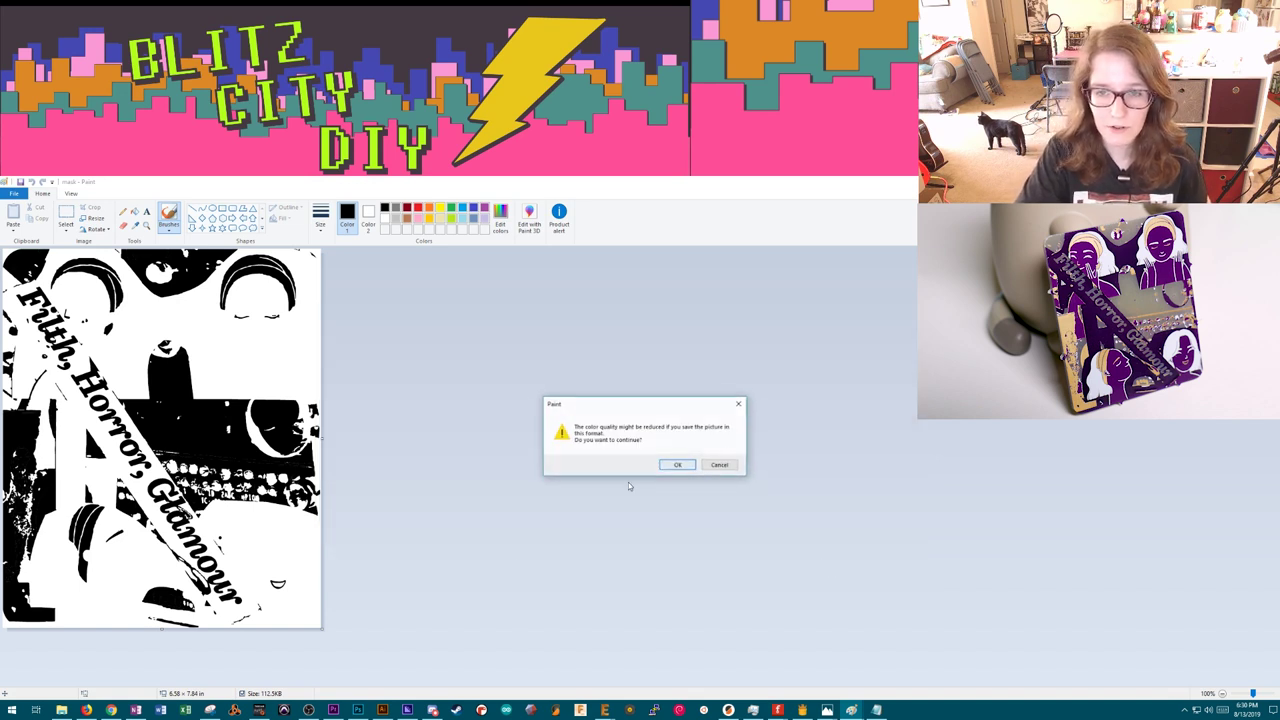
pyautogui.click(670, 465)
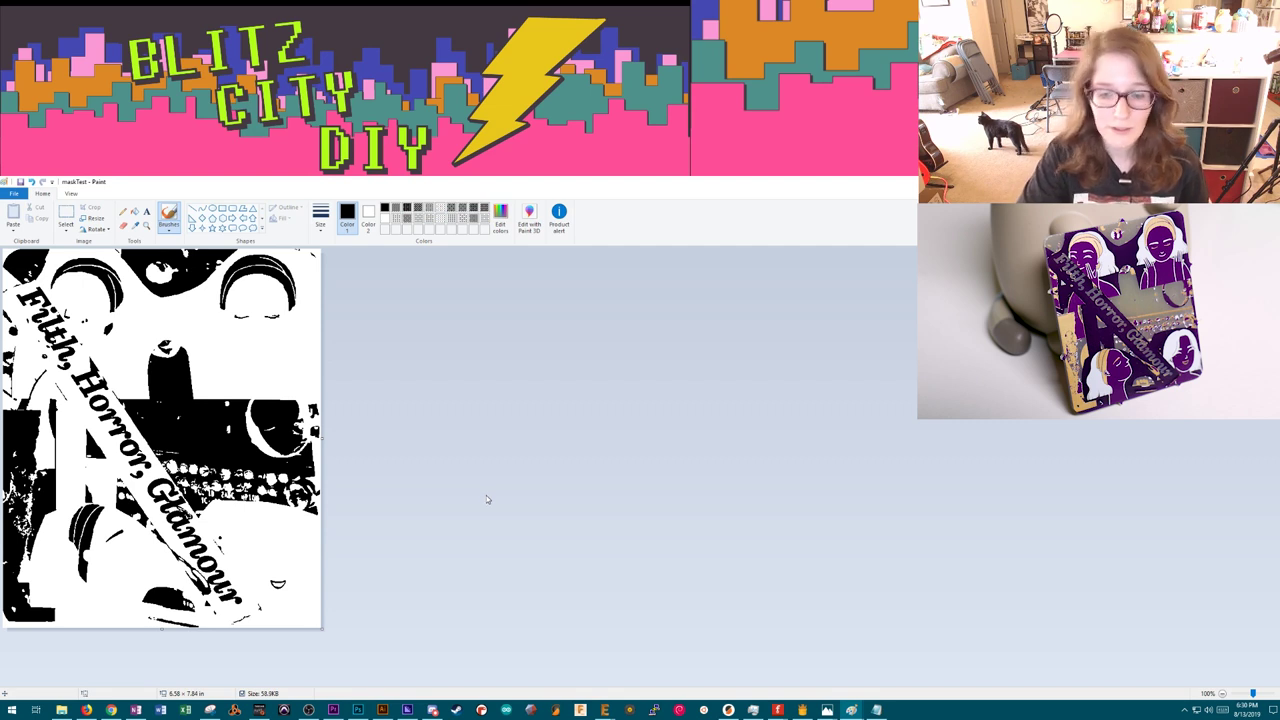
# Step: Bring up the FilthHorrorGlamour board in EAGLE and zoom to look at it
pyautogui.moveTo(604, 709)
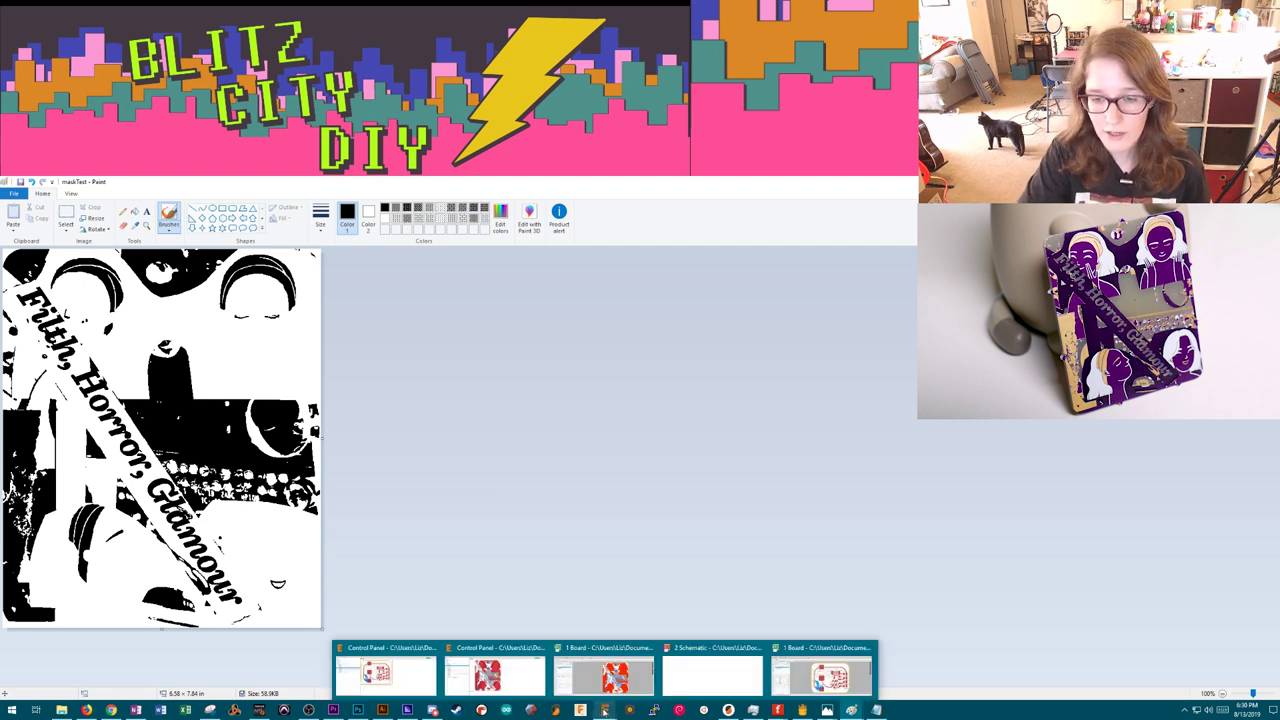
pyautogui.click(577, 655)
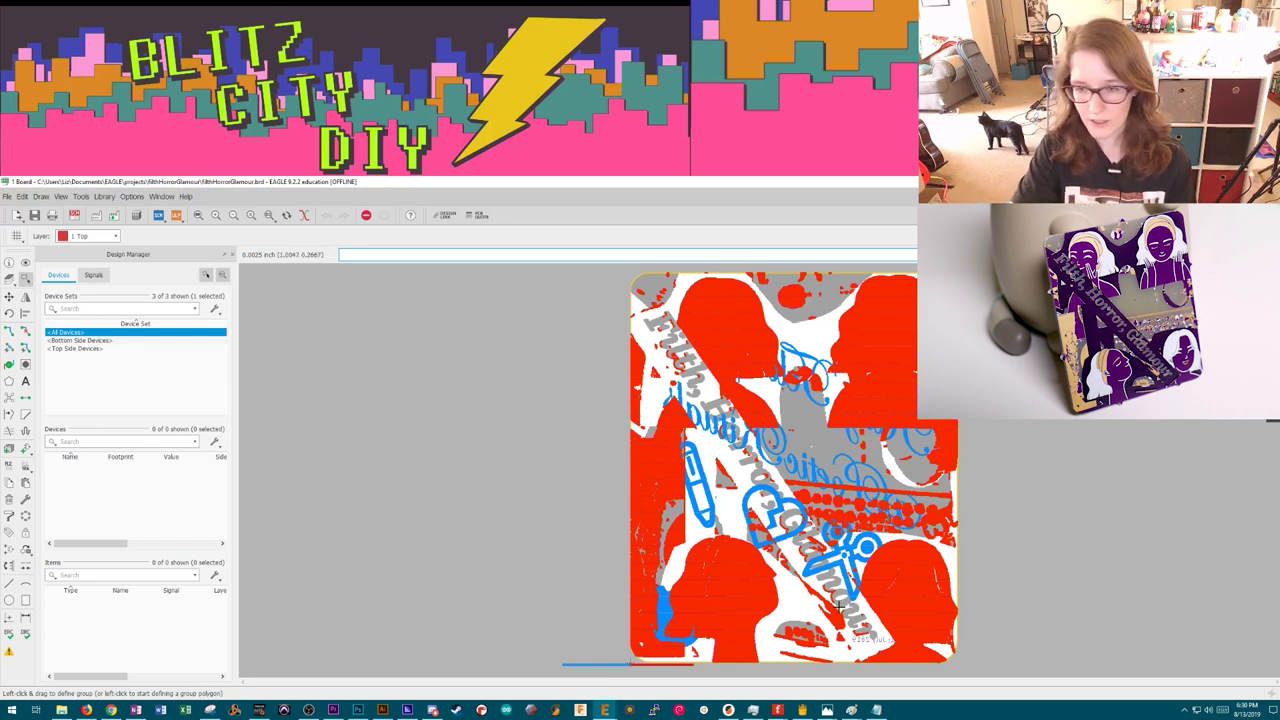
pyautogui.scroll(-2, 845, 605)
pyautogui.scroll(4, 1015, 609)
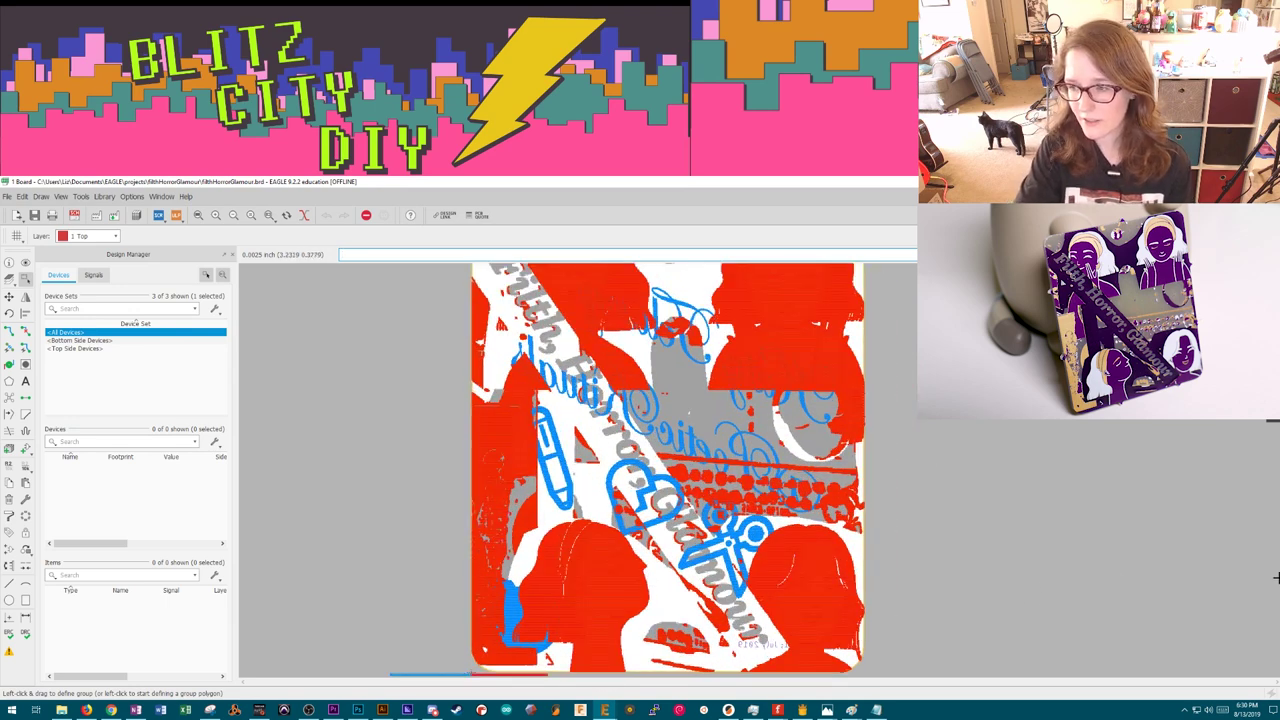
# Step: Hide layer 1 Top in the layer settings and zoom in and out to inspect the artwork
pyautogui.click(10, 278)
pyautogui.click(20, 247)
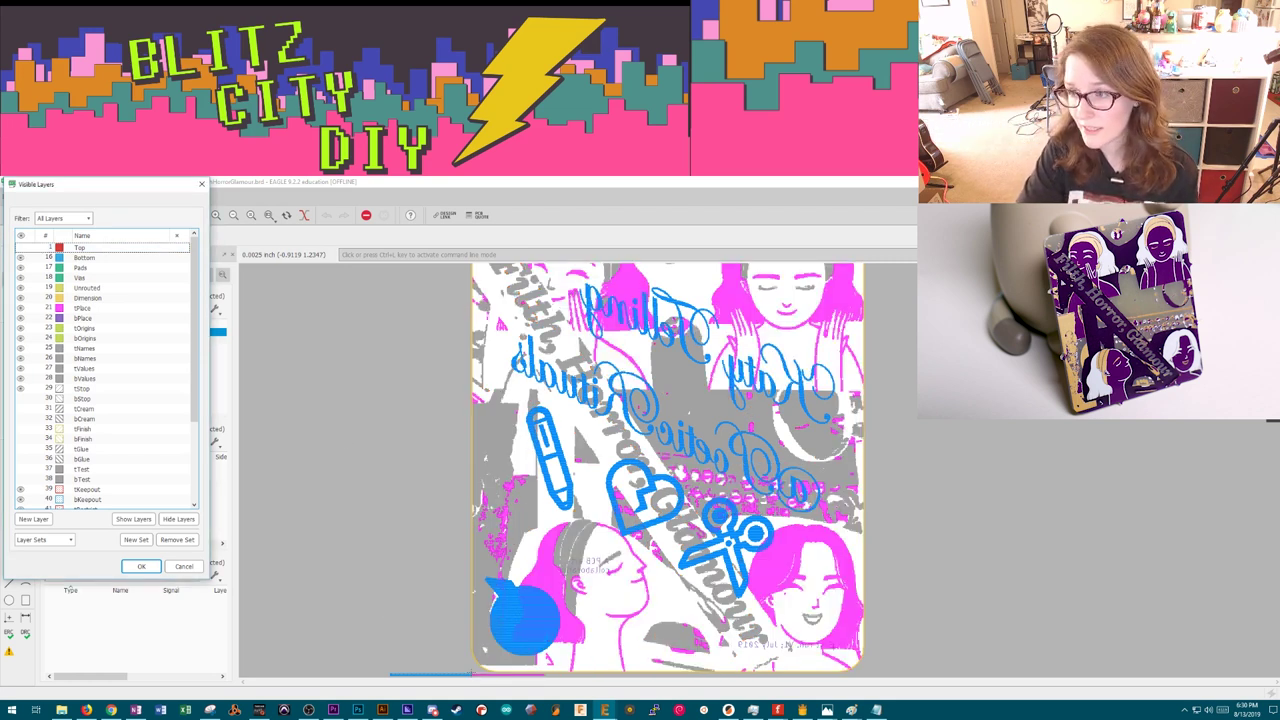
pyautogui.click(141, 566)
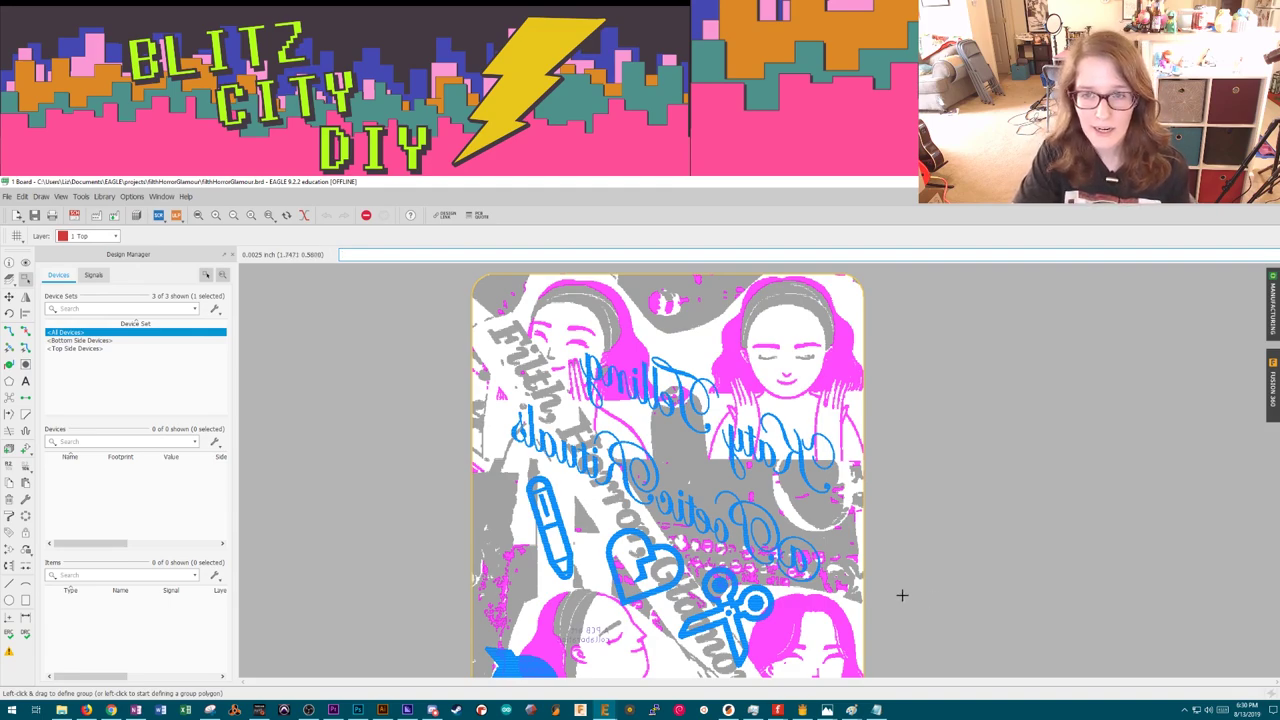
pyautogui.scroll(5, 668, 512)
pyautogui.scroll(4, 646, 487)
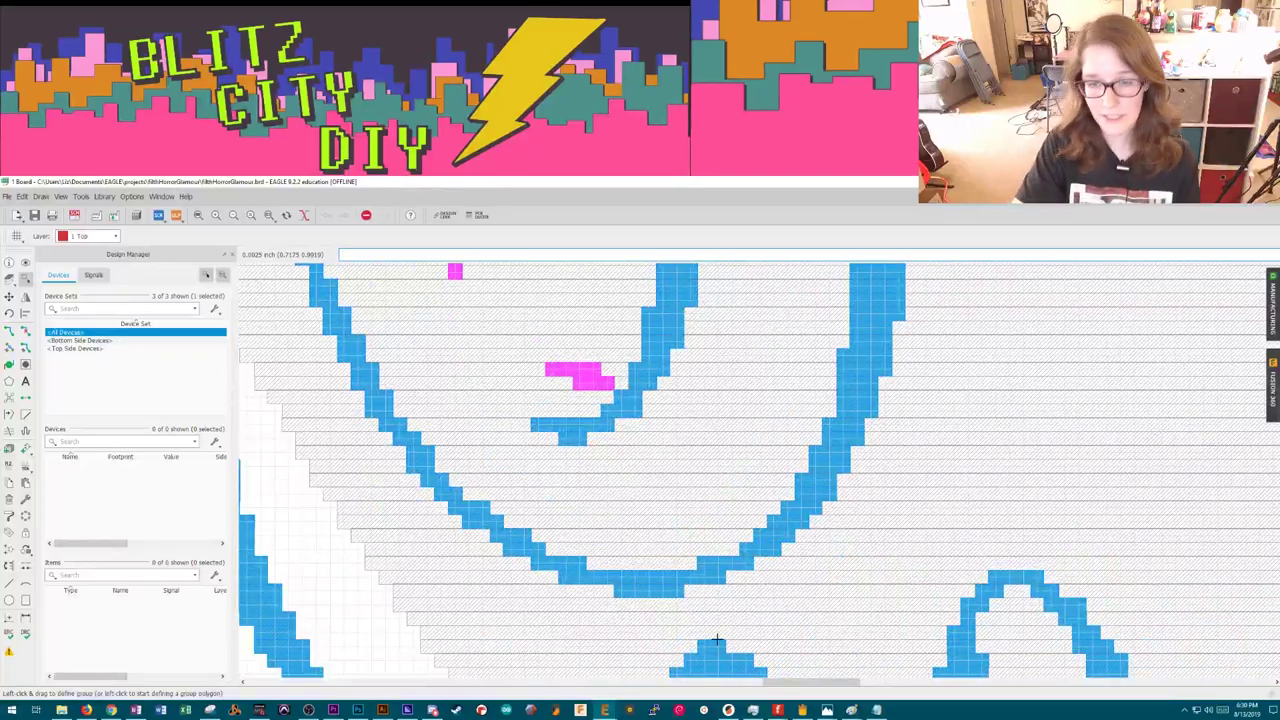
pyautogui.scroll(-10, 636, 567)
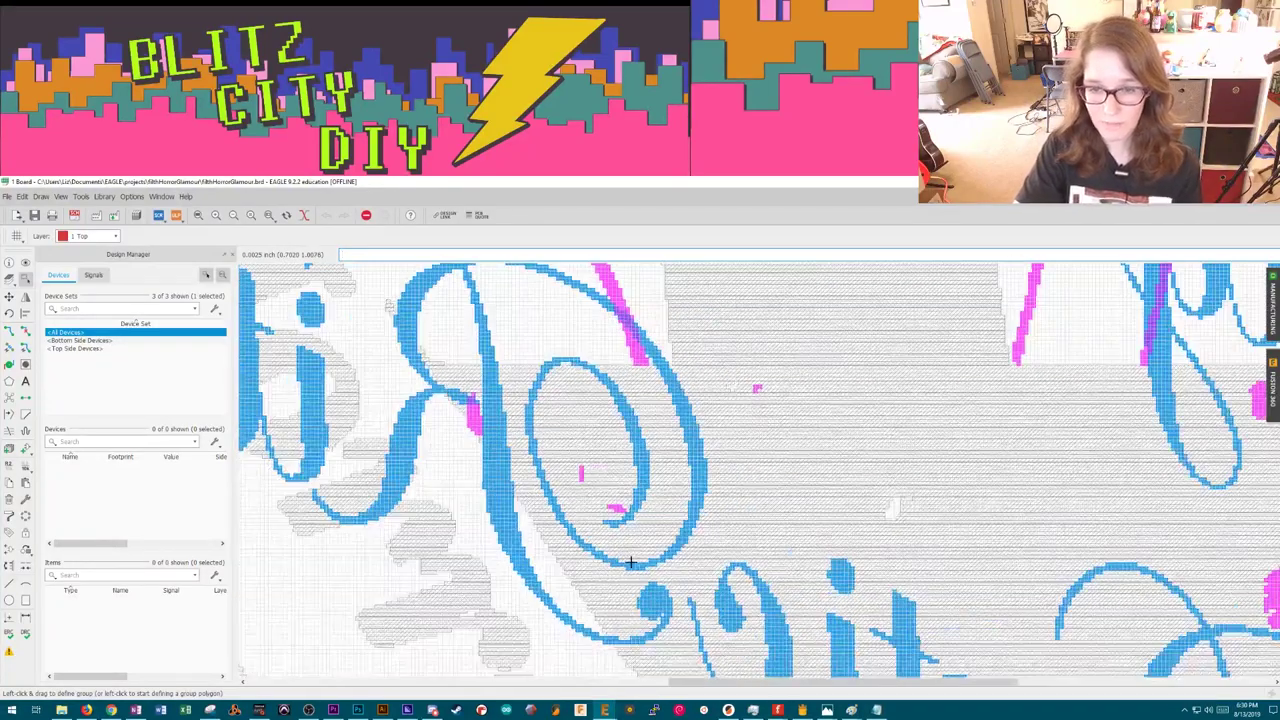
pyautogui.scroll(-3, 636, 565)
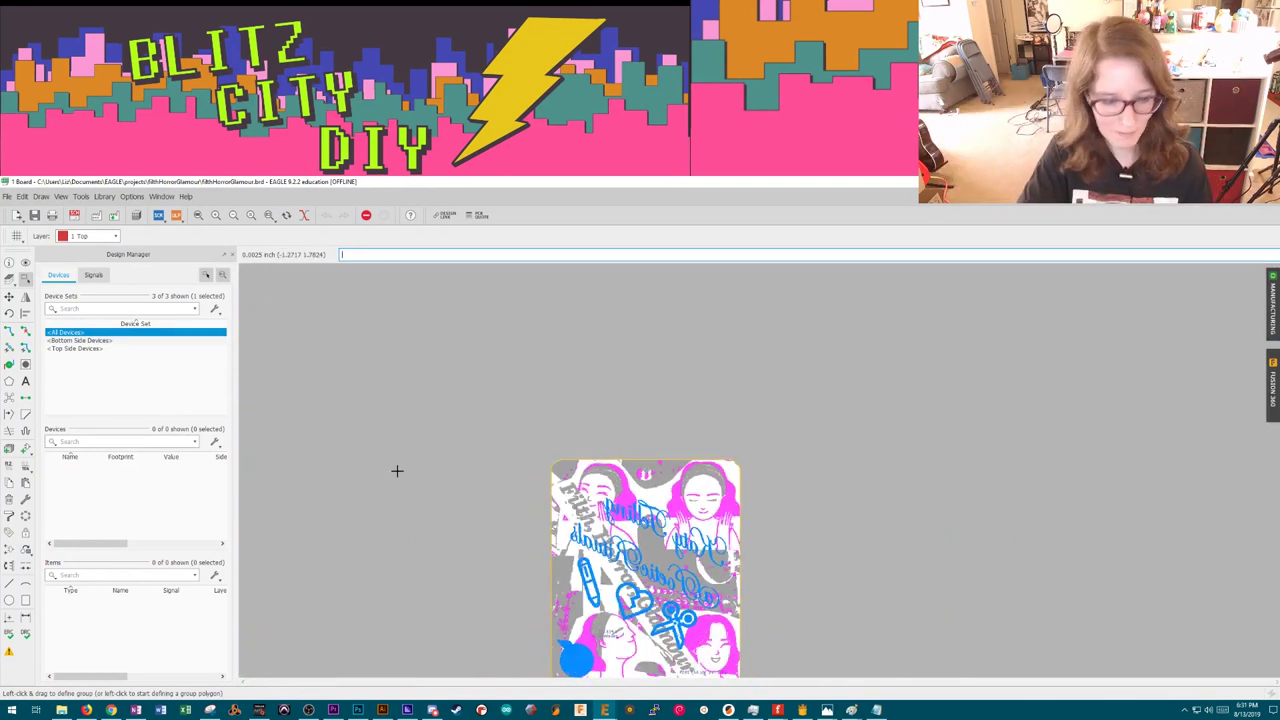
pyautogui.hotkey('alt', 'Tab')
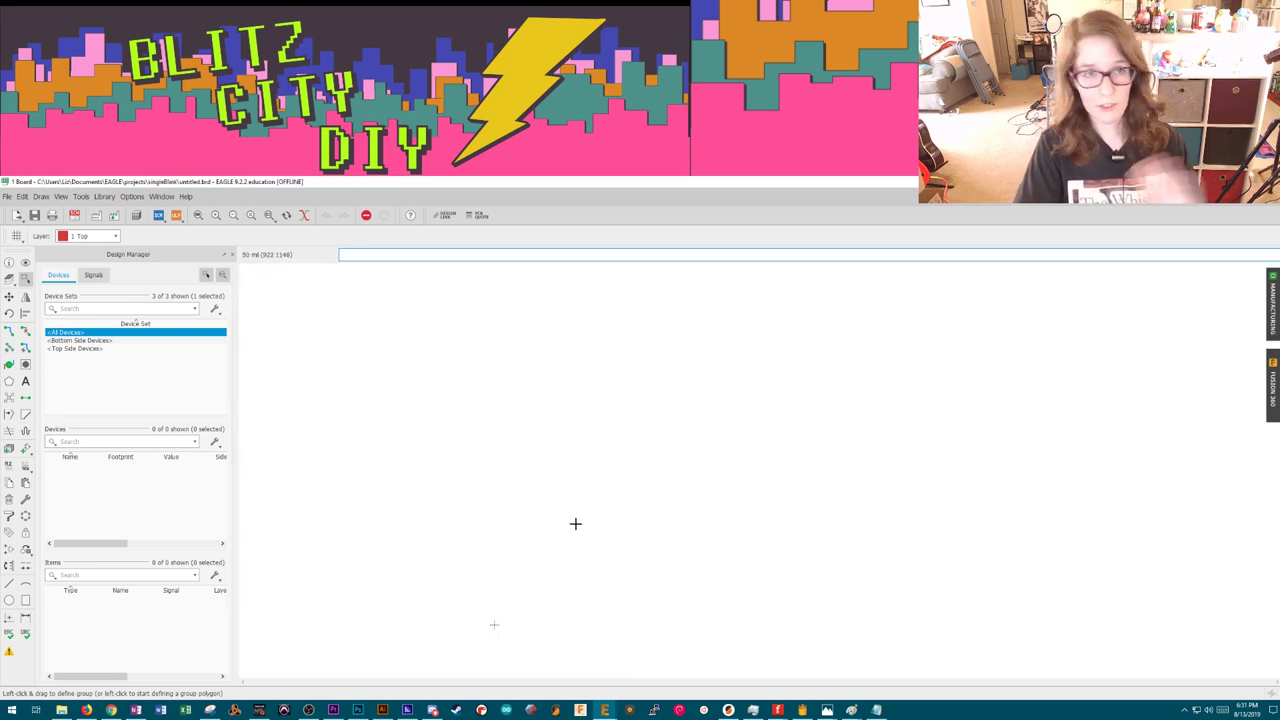
# Step: Start a bitmap import and load blitzSolenoidBigger@400x from Documents > Illustrator > 400ppi
pyautogui.click(7, 196)
pyautogui.moveTo(103, 370)
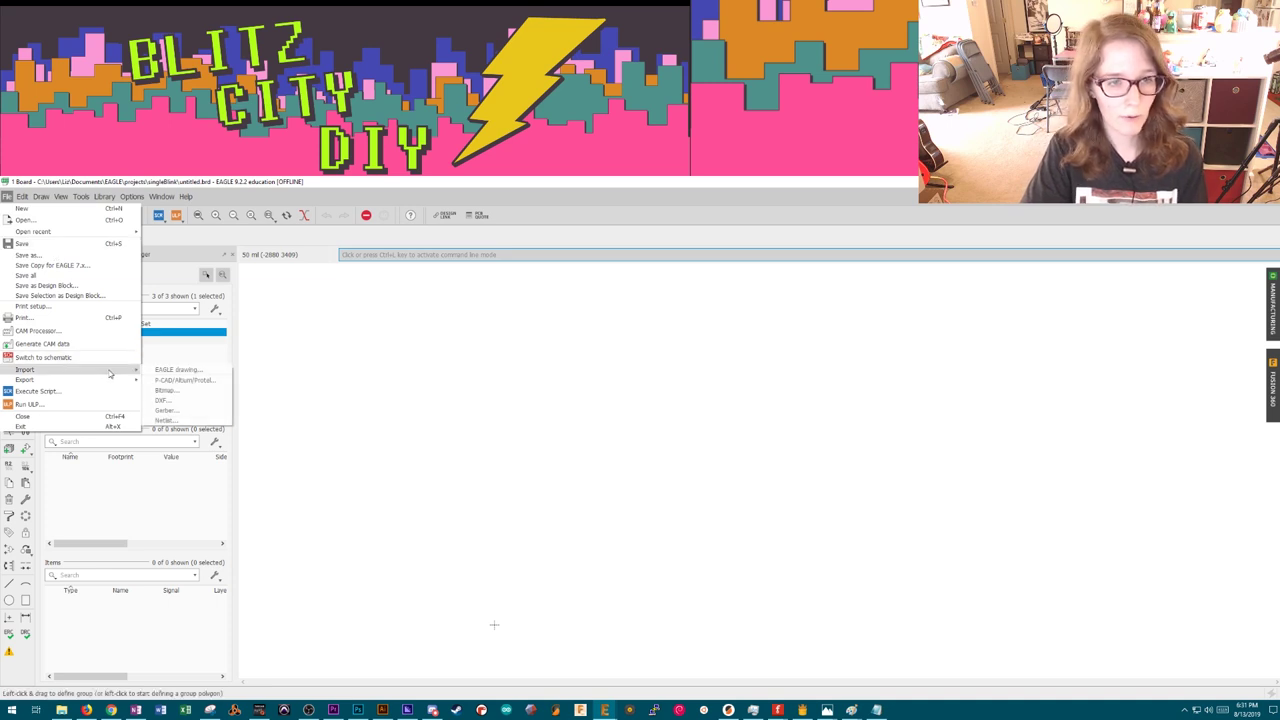
pyautogui.click(172, 391)
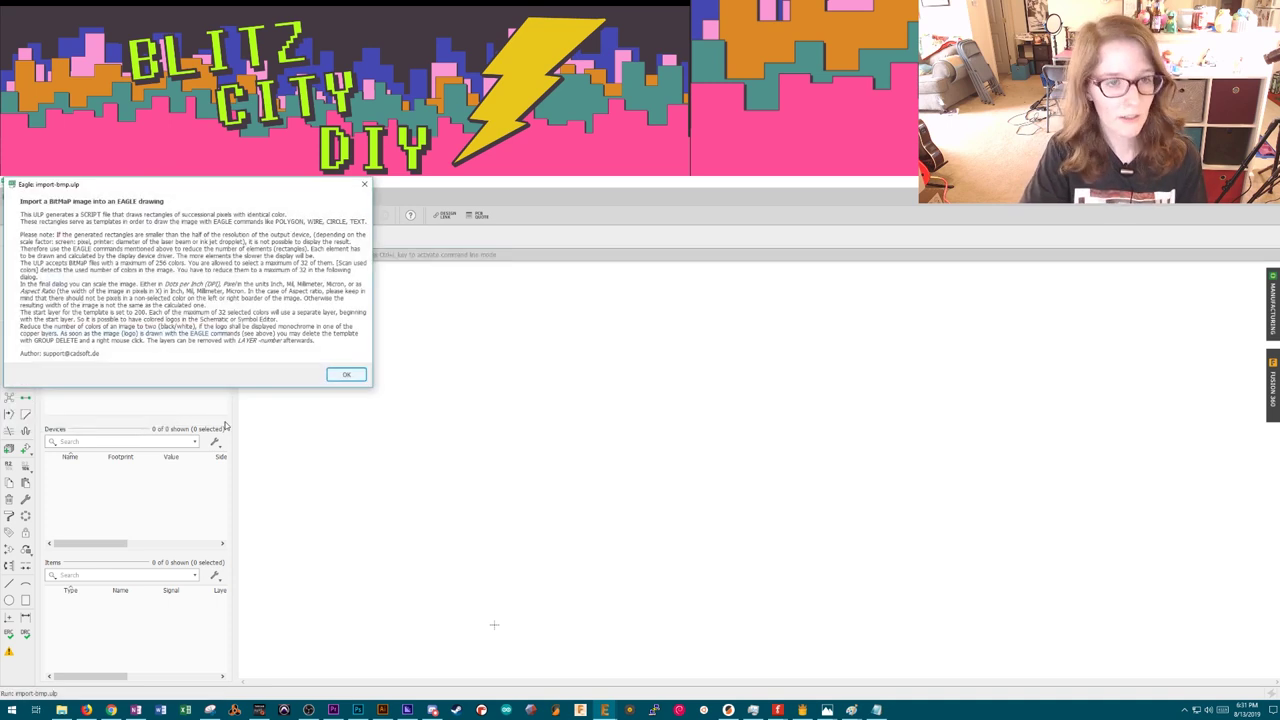
pyautogui.click(345, 376)
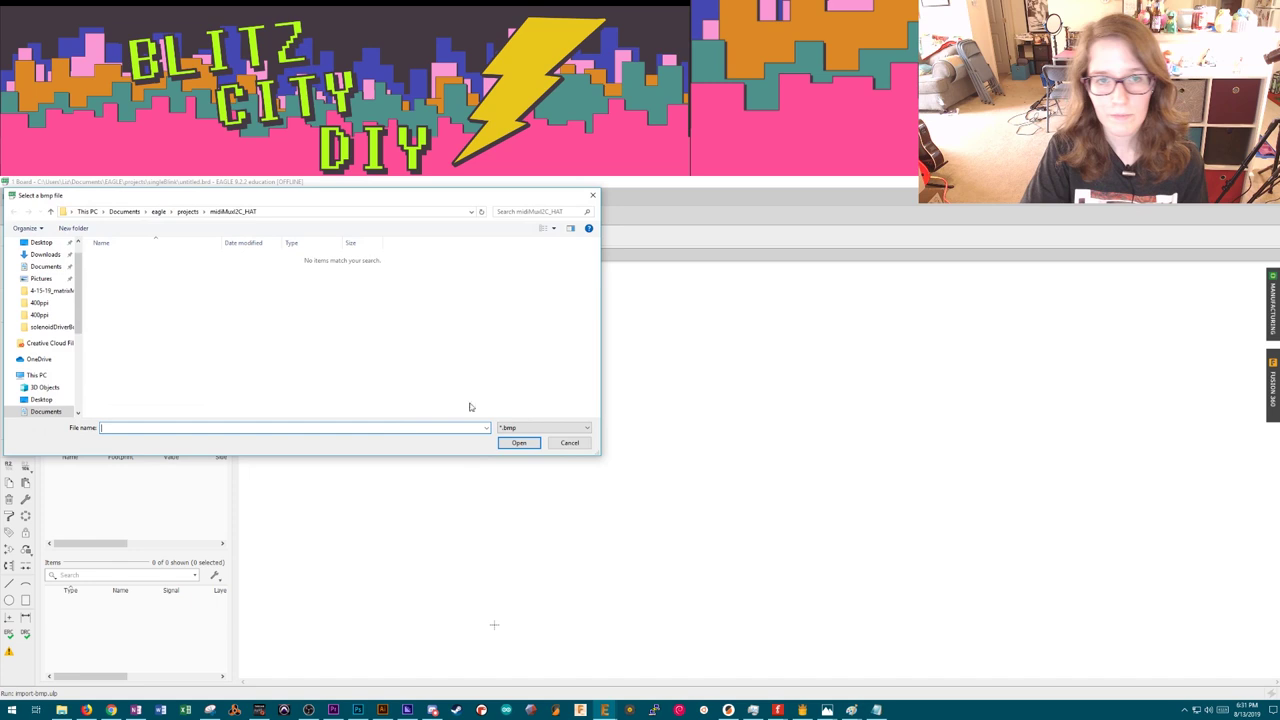
pyautogui.scroll(-2, 45, 358)
pyautogui.click(45, 351)
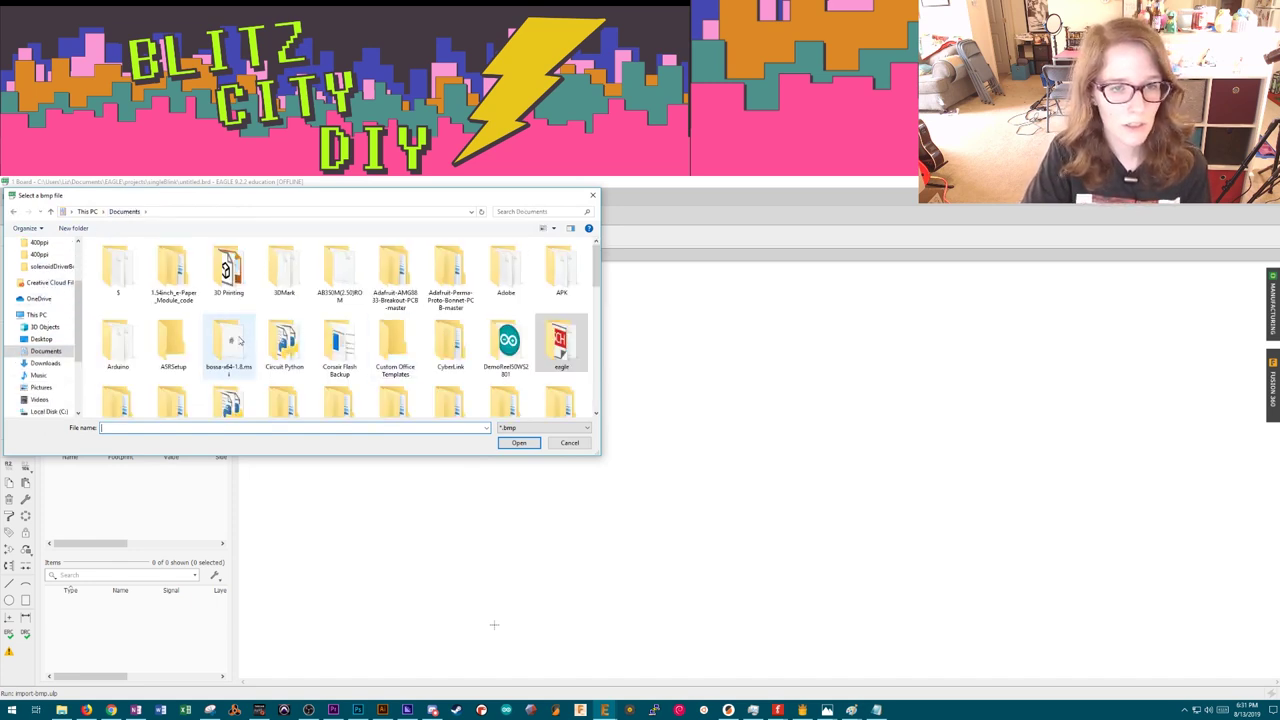
pyautogui.scroll(-5, 390, 318)
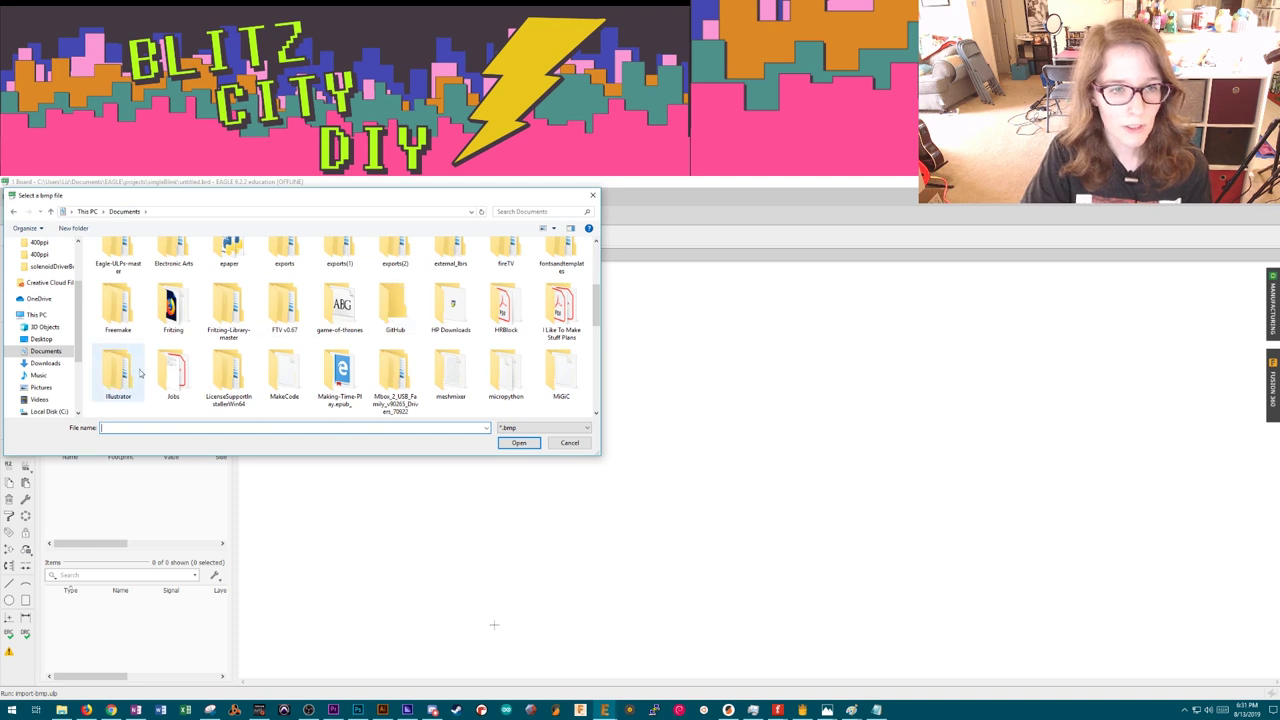
pyautogui.doubleClick(118, 372)
pyautogui.doubleClick(150, 258)
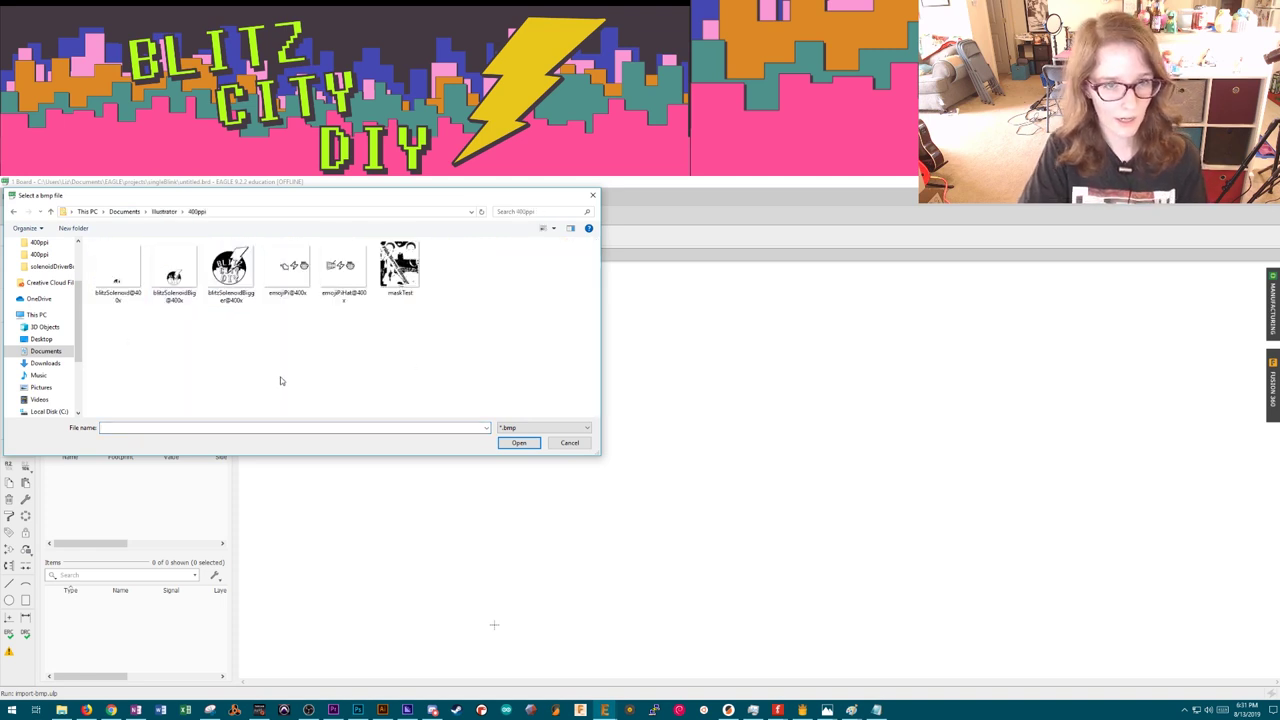
pyautogui.click(230, 268)
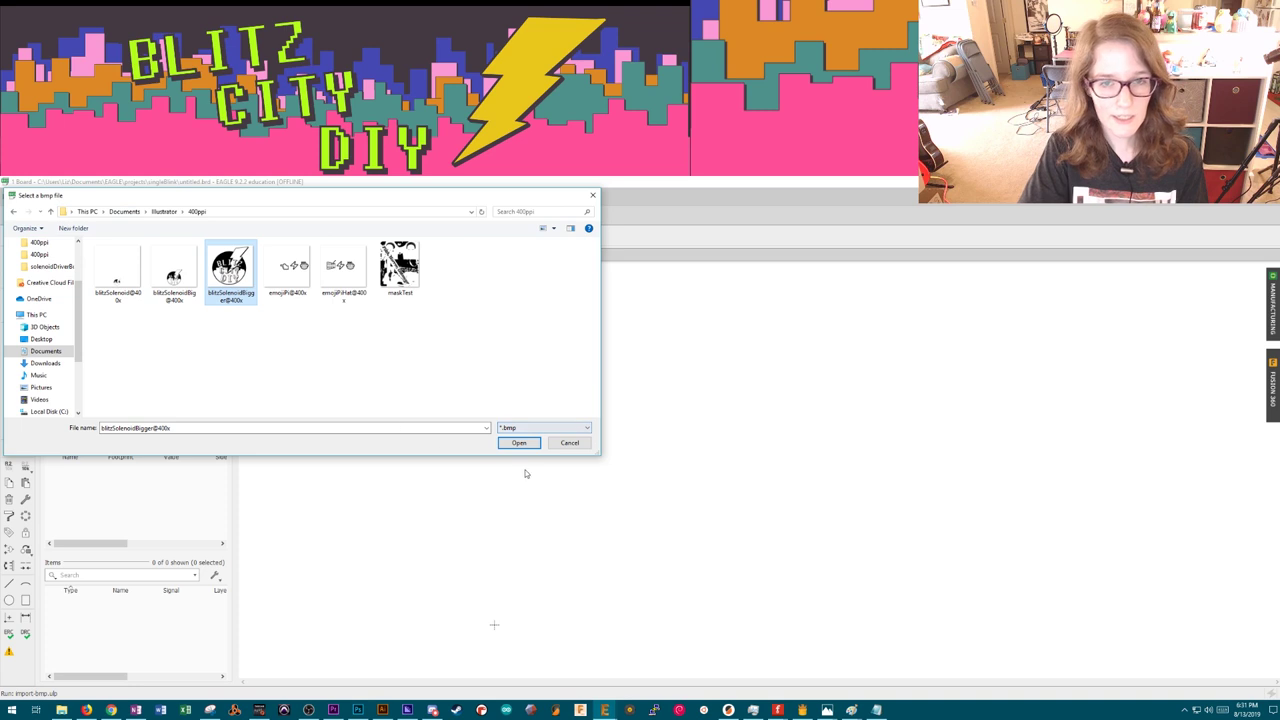
pyautogui.click(516, 443)
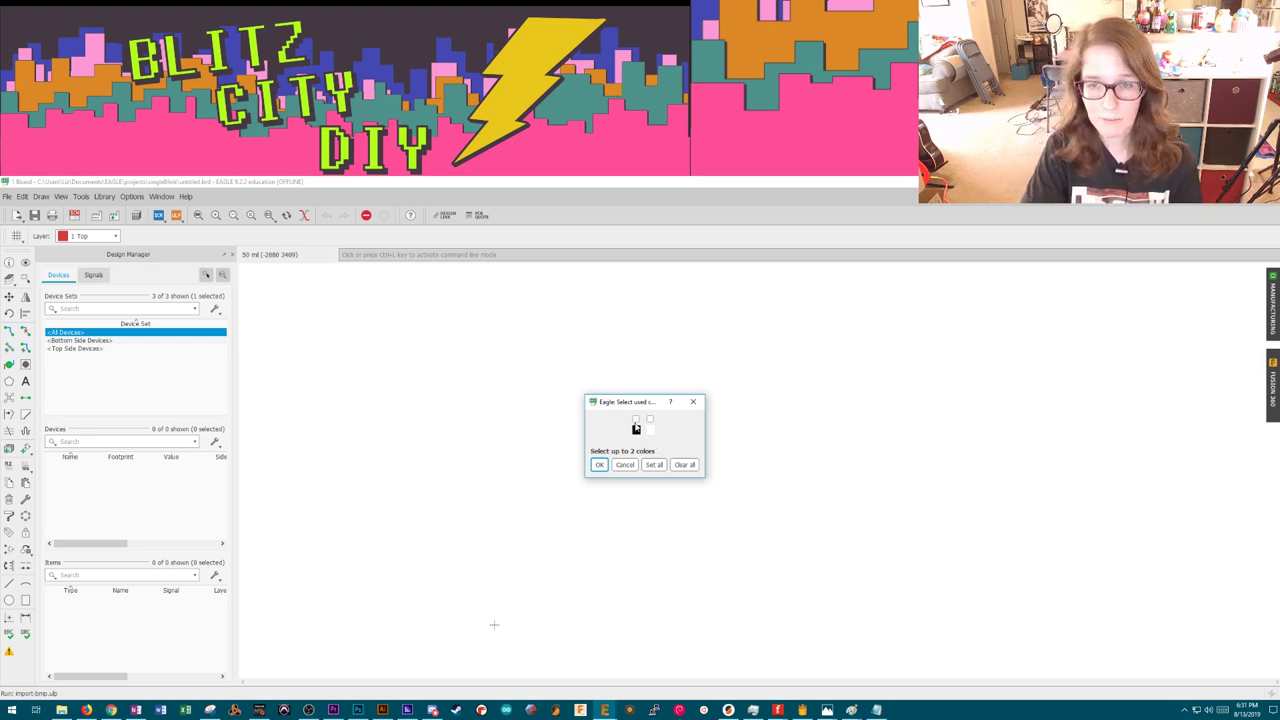
# Step: Choose black as the import colour and preview the bitmap
pyautogui.click(636, 419)
pyautogui.click(599, 464)
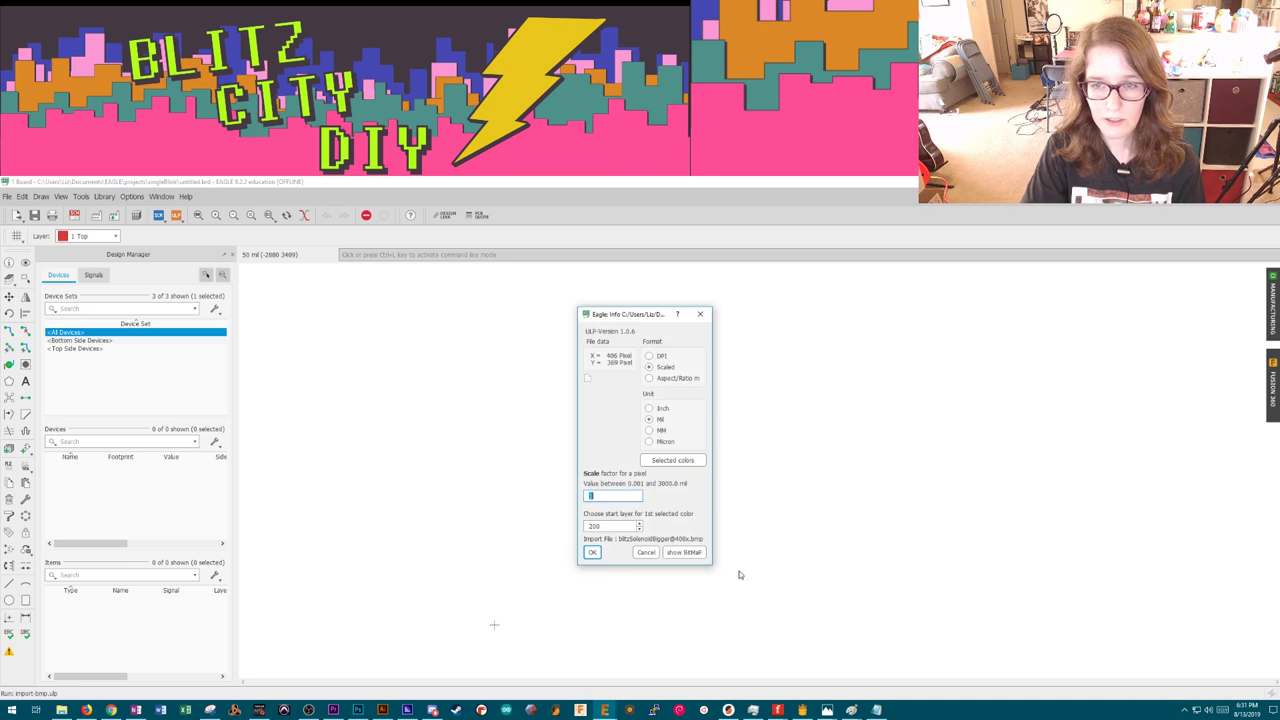
pyautogui.click(700, 553)
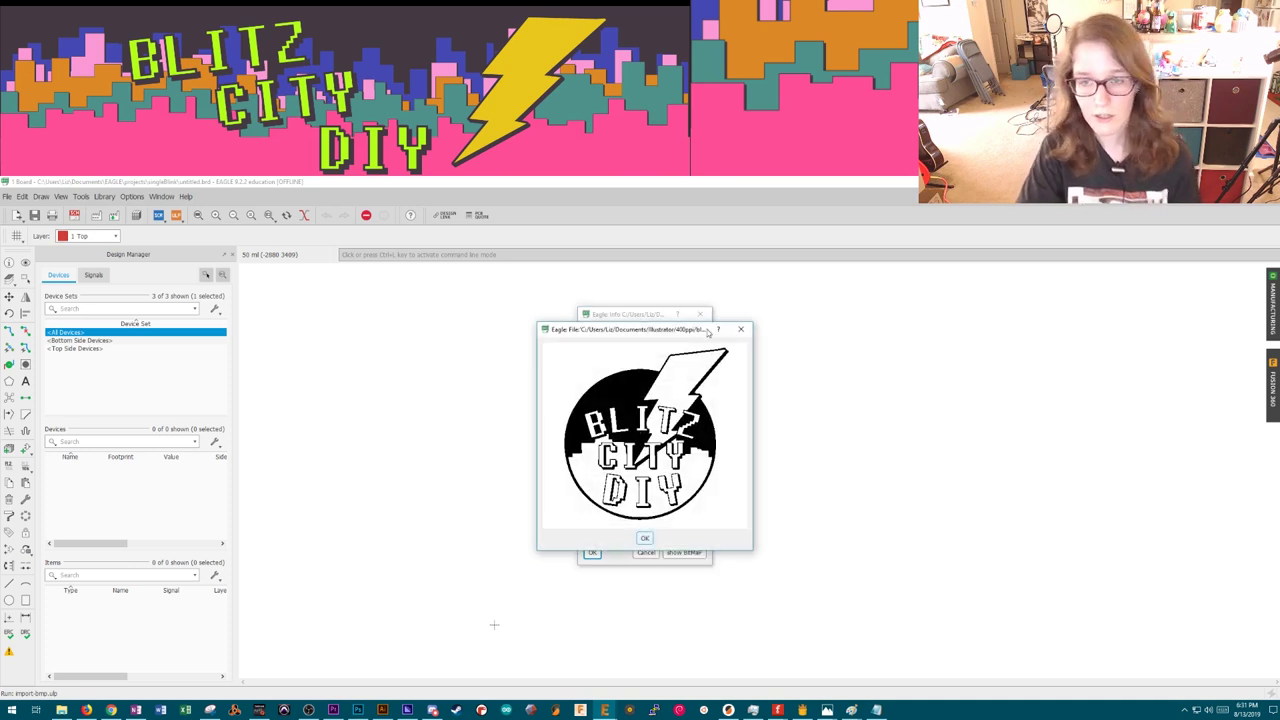
pyautogui.click(740, 329)
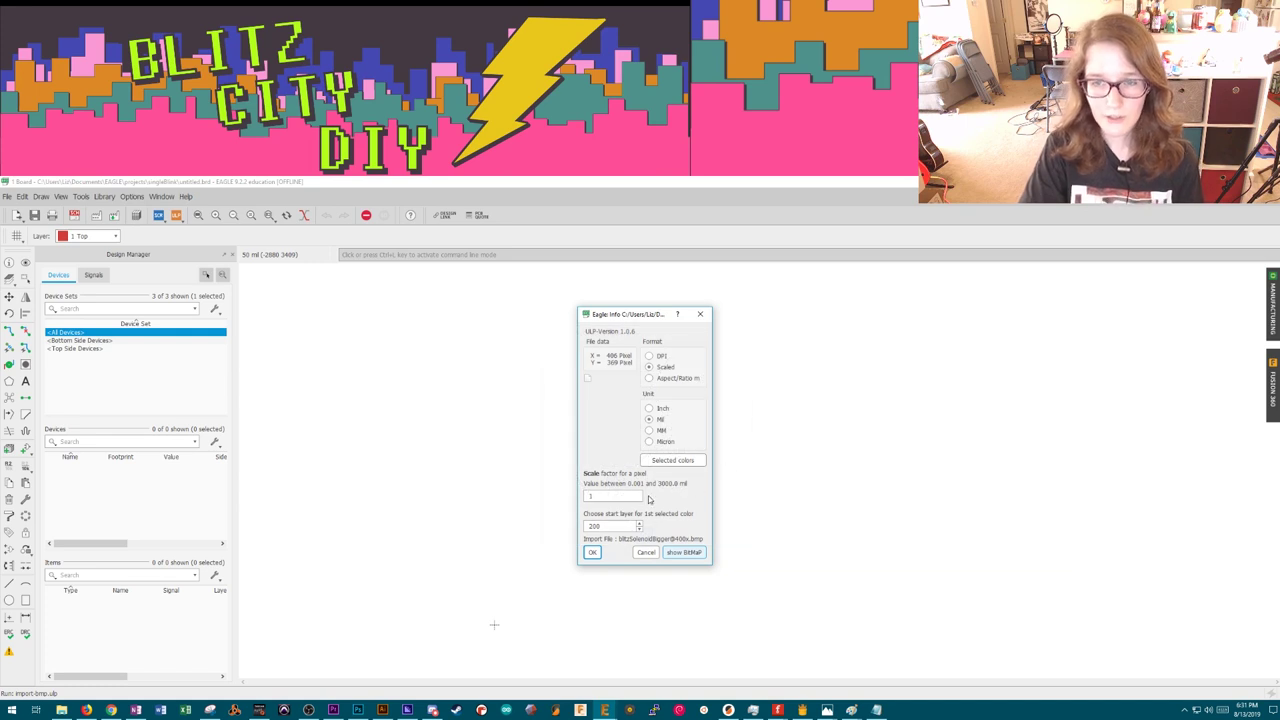
# Step: Set the import to Scaled with a 1 mil pixel size and confirm the settings
pyautogui.click(660, 357)
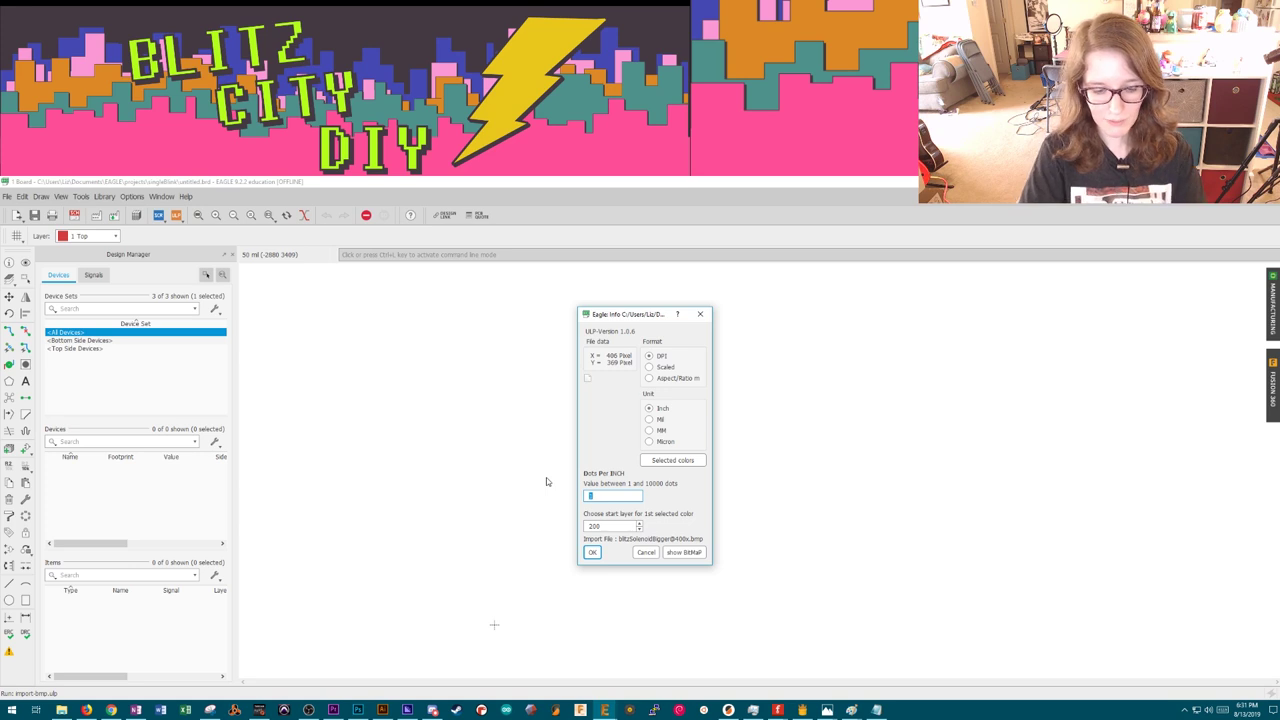
pyautogui.write('440')
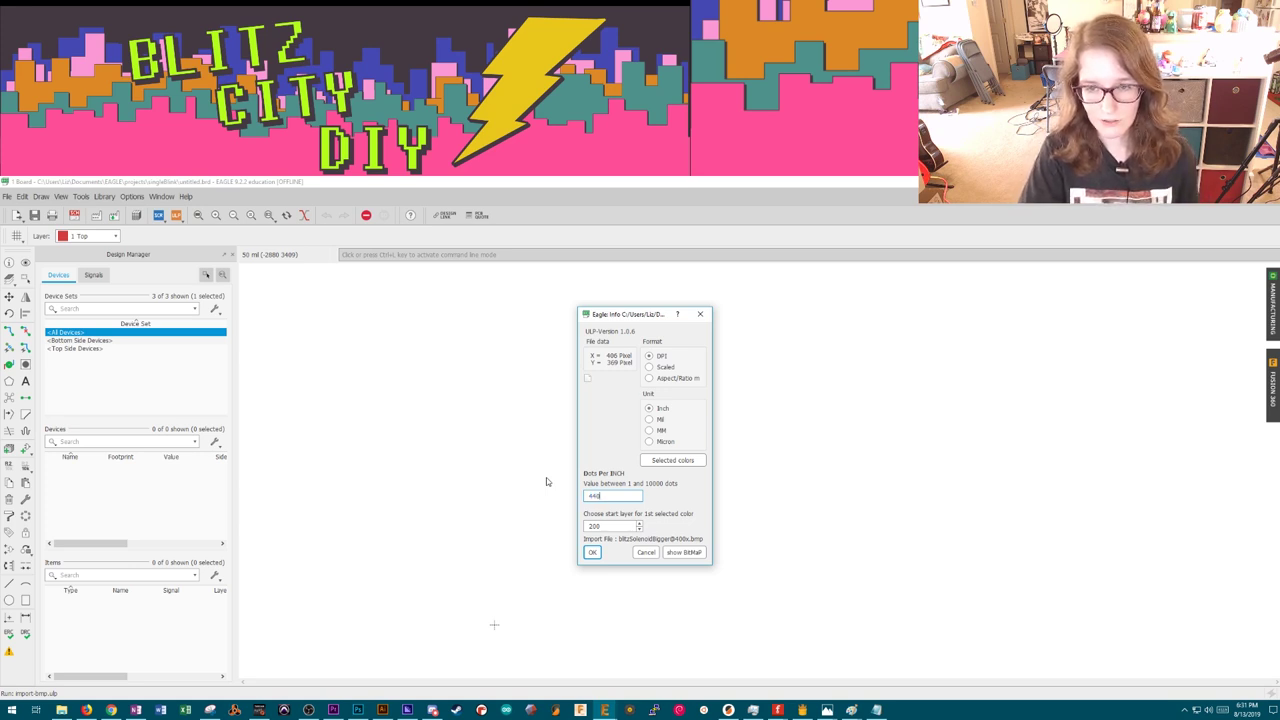
pyautogui.click(662, 368)
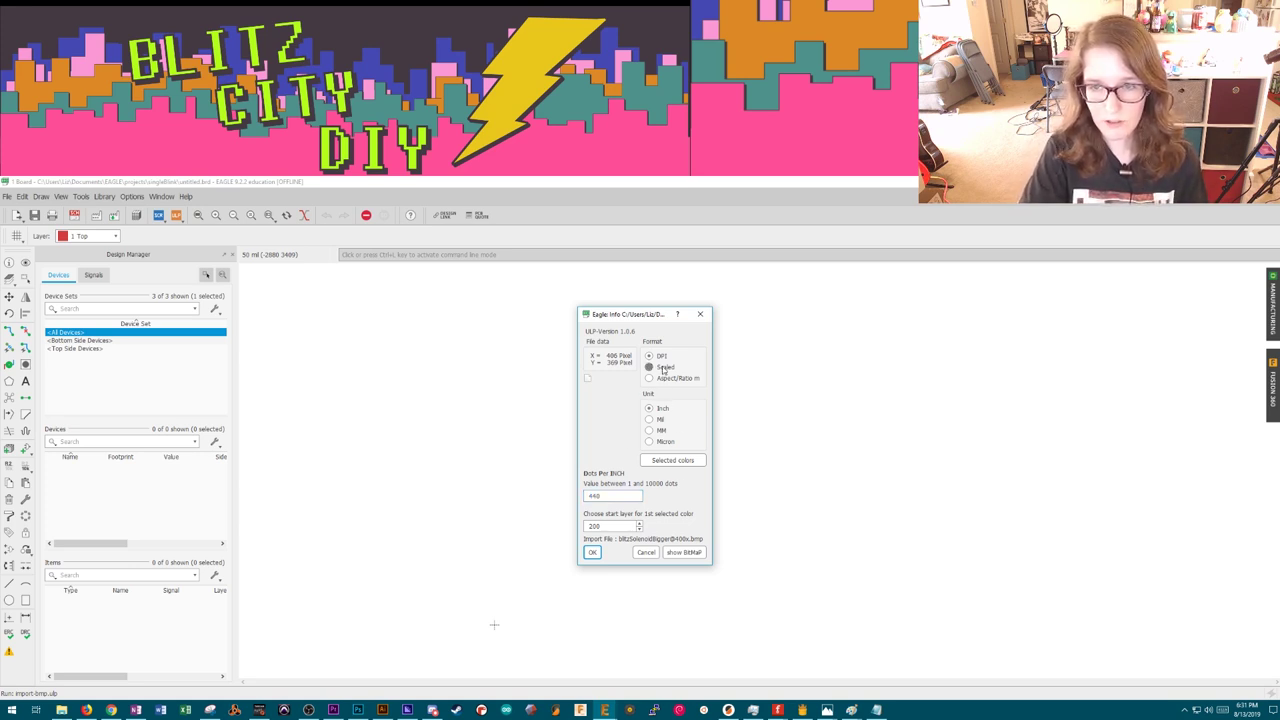
pyautogui.click(652, 419)
pyautogui.click(607, 496)
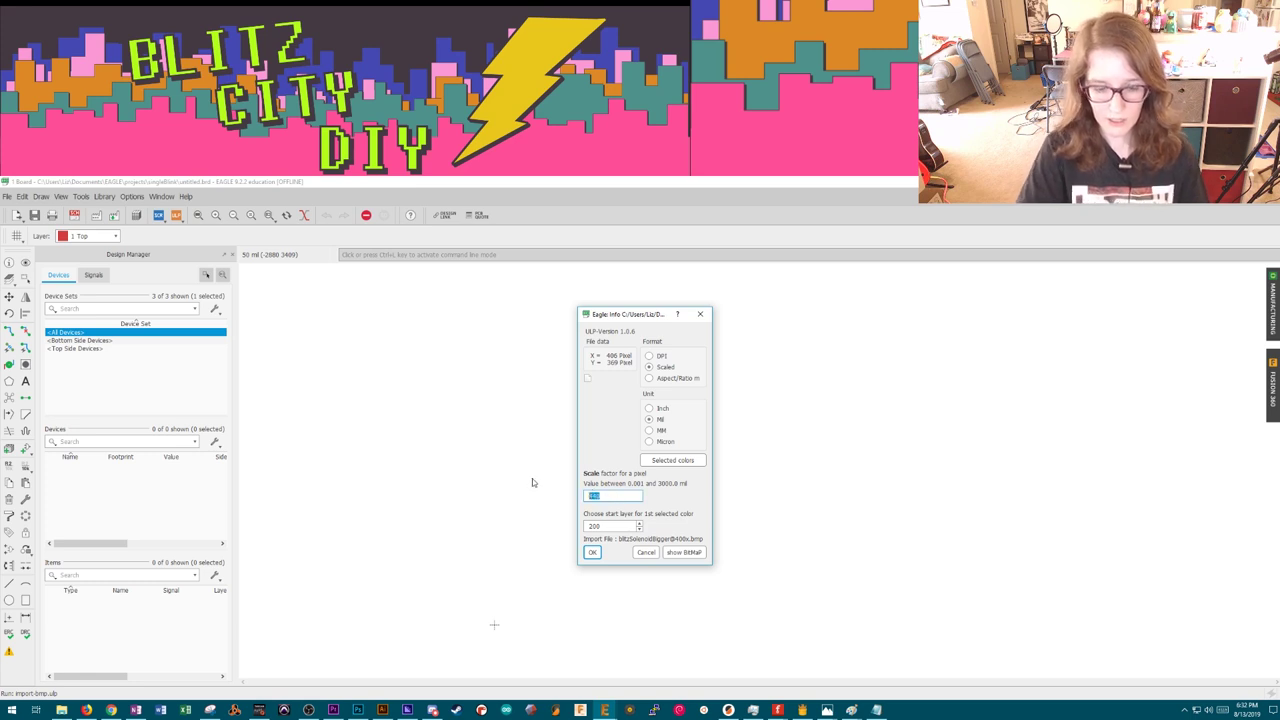
pyautogui.write('1')
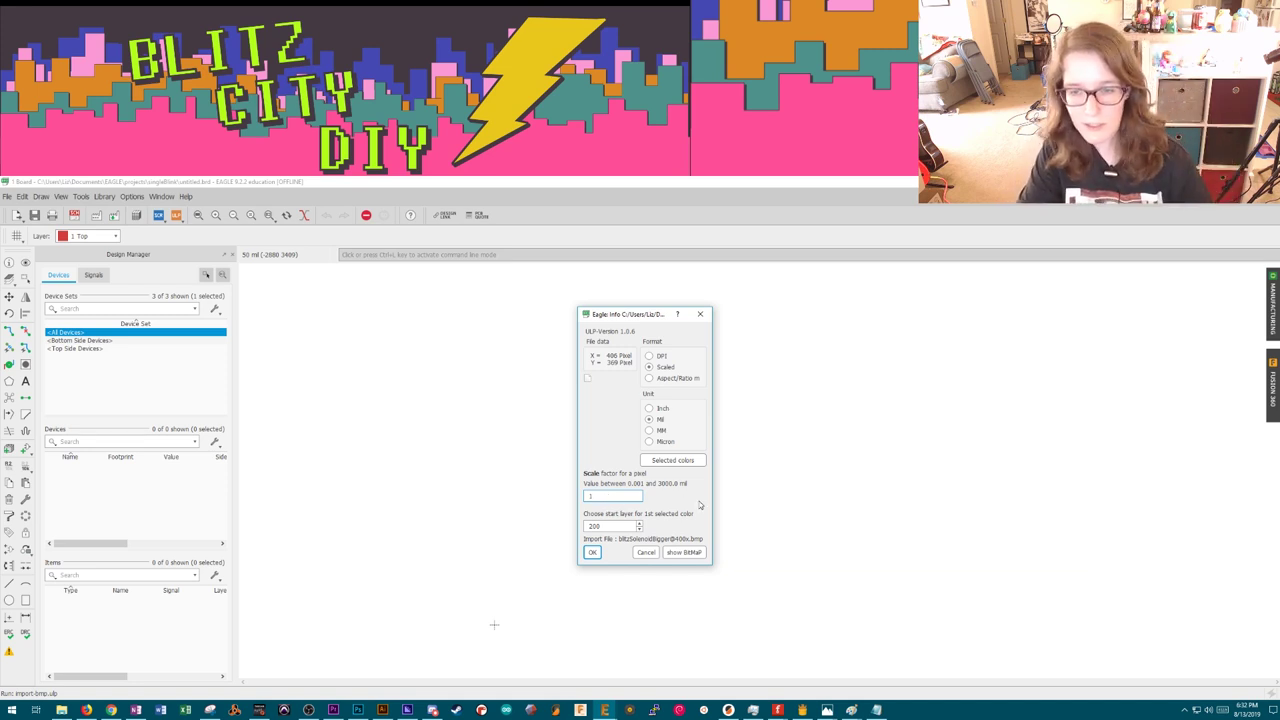
pyautogui.click(593, 553)
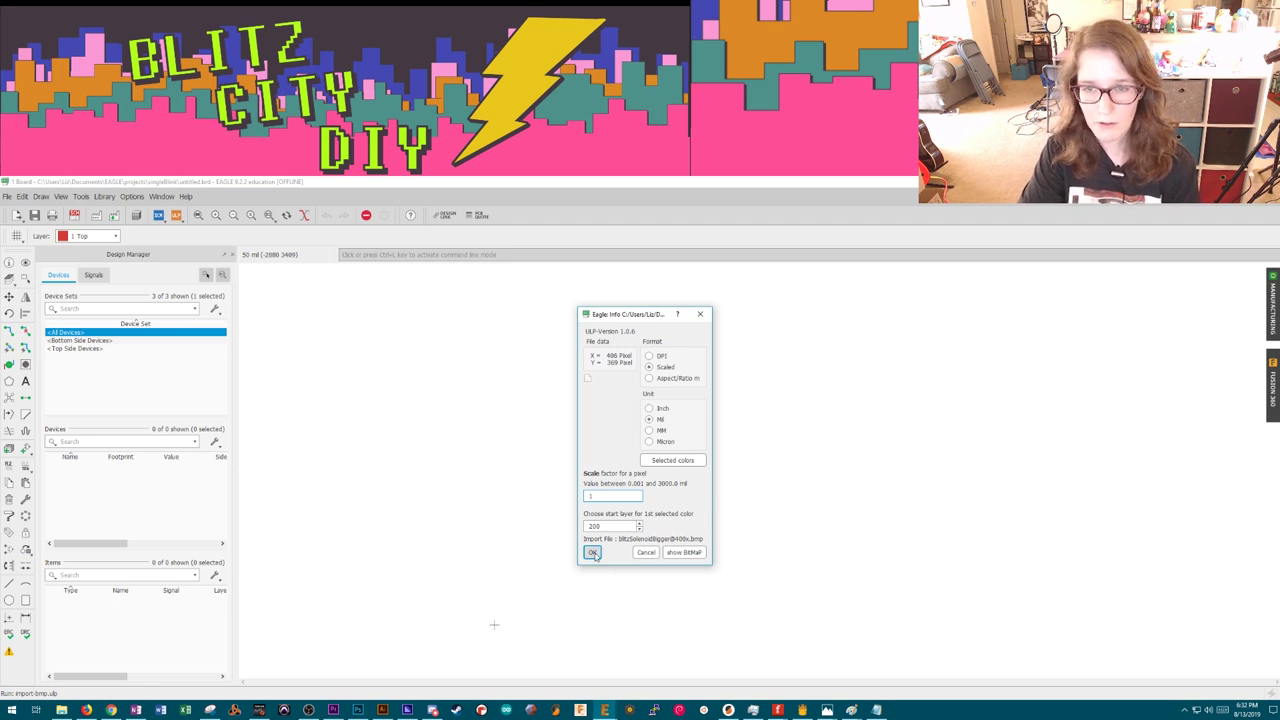
pyautogui.click(593, 553)
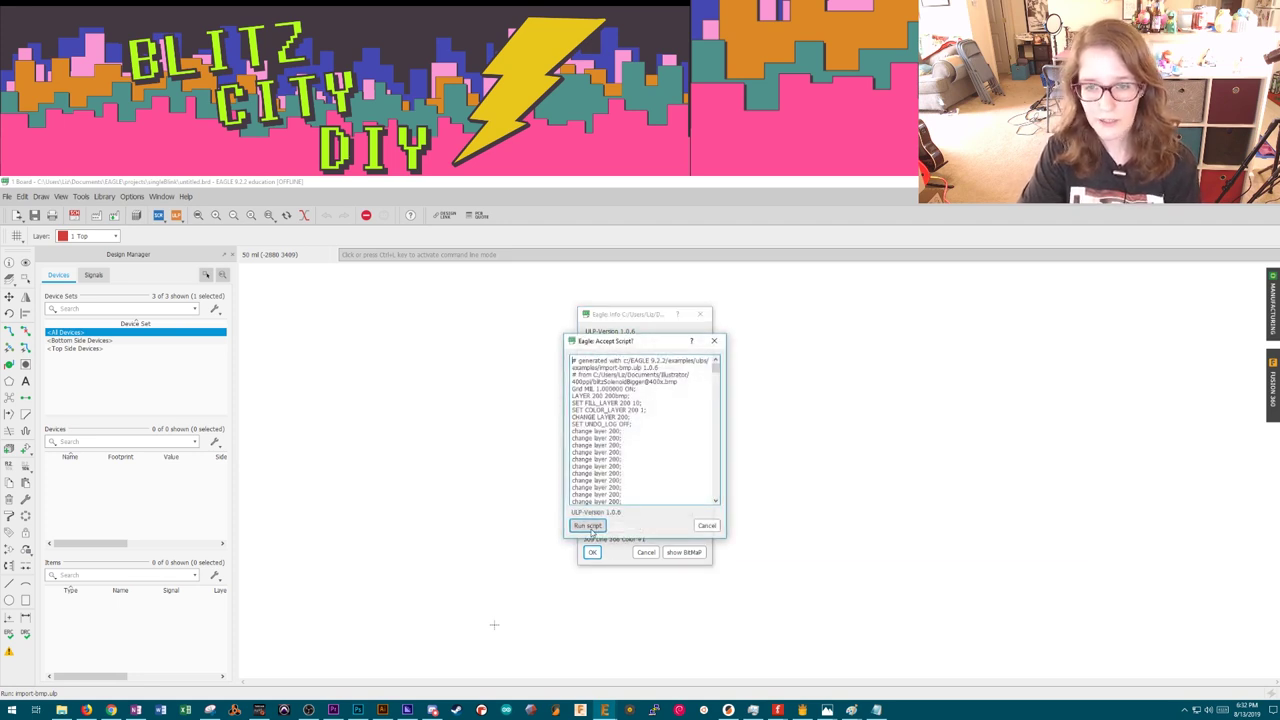
# Step: Run the import script to draw the Blitz City DIY logo on layer 200, then frame it
pyautogui.click(589, 526)
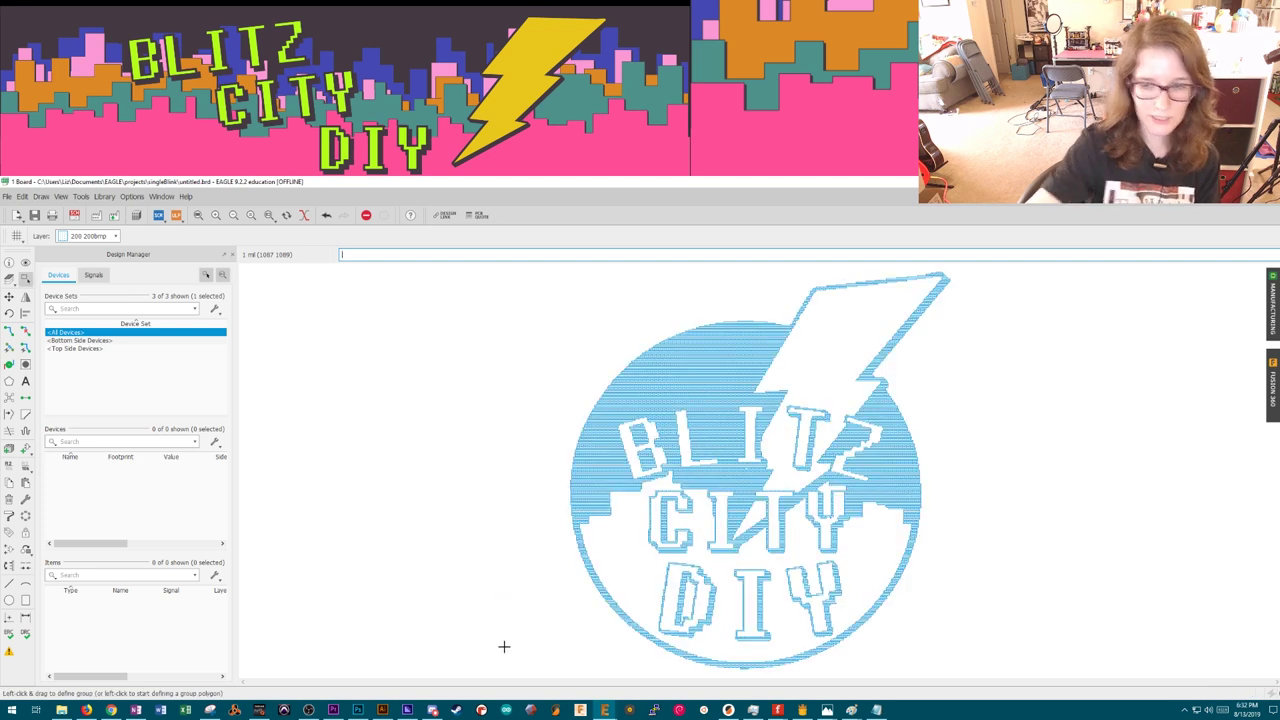
pyautogui.scroll(-3, 794, 561)
pyautogui.scroll(1, 841, 513)
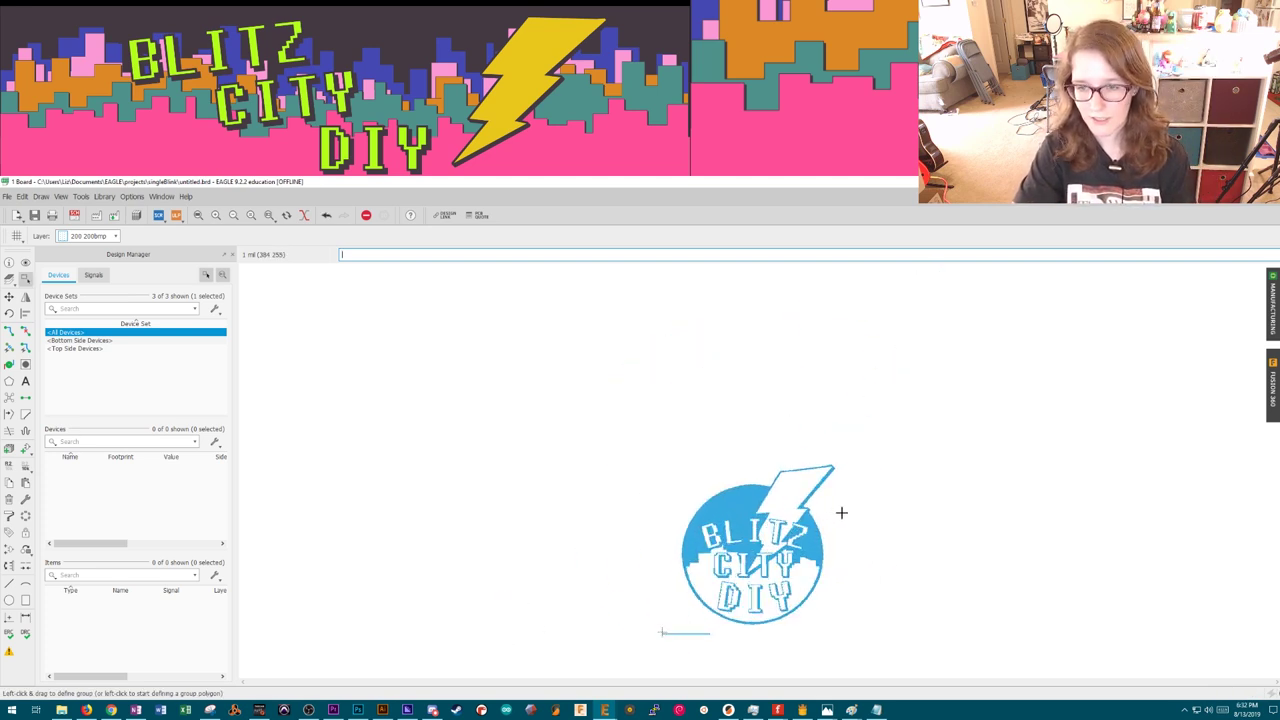
pyautogui.scroll(1, 841, 513)
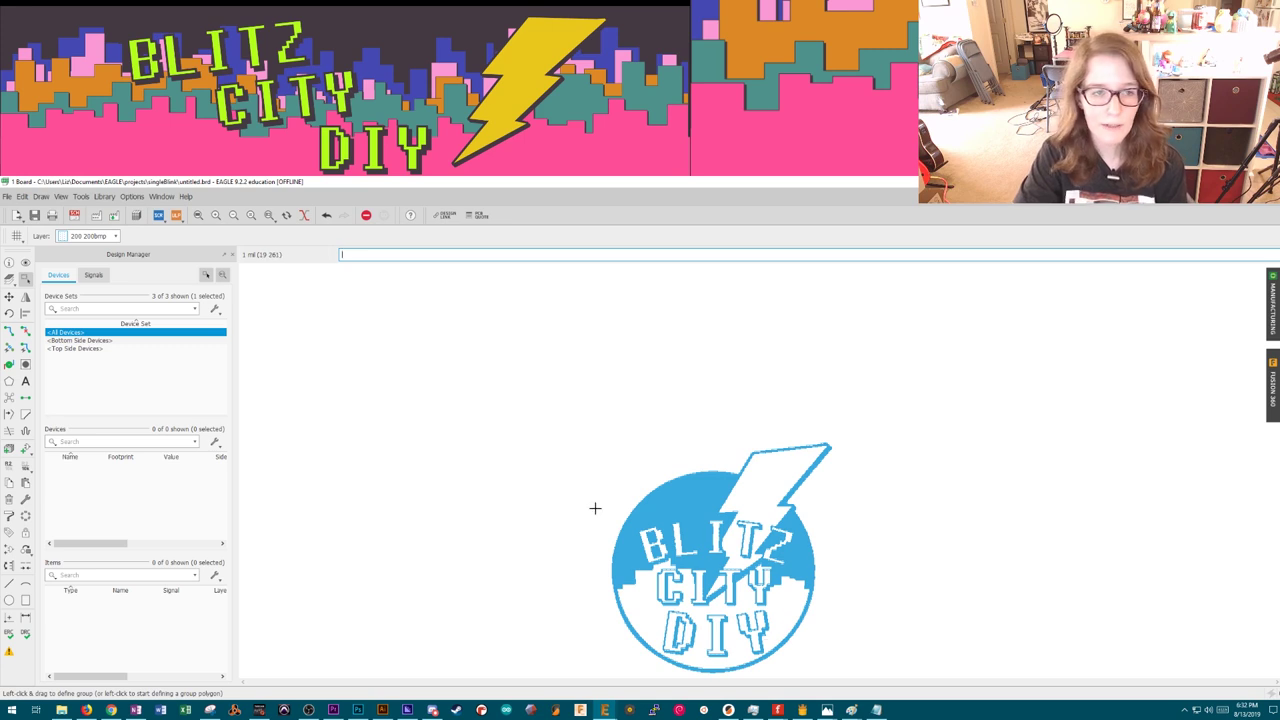
pyautogui.click(7, 196)
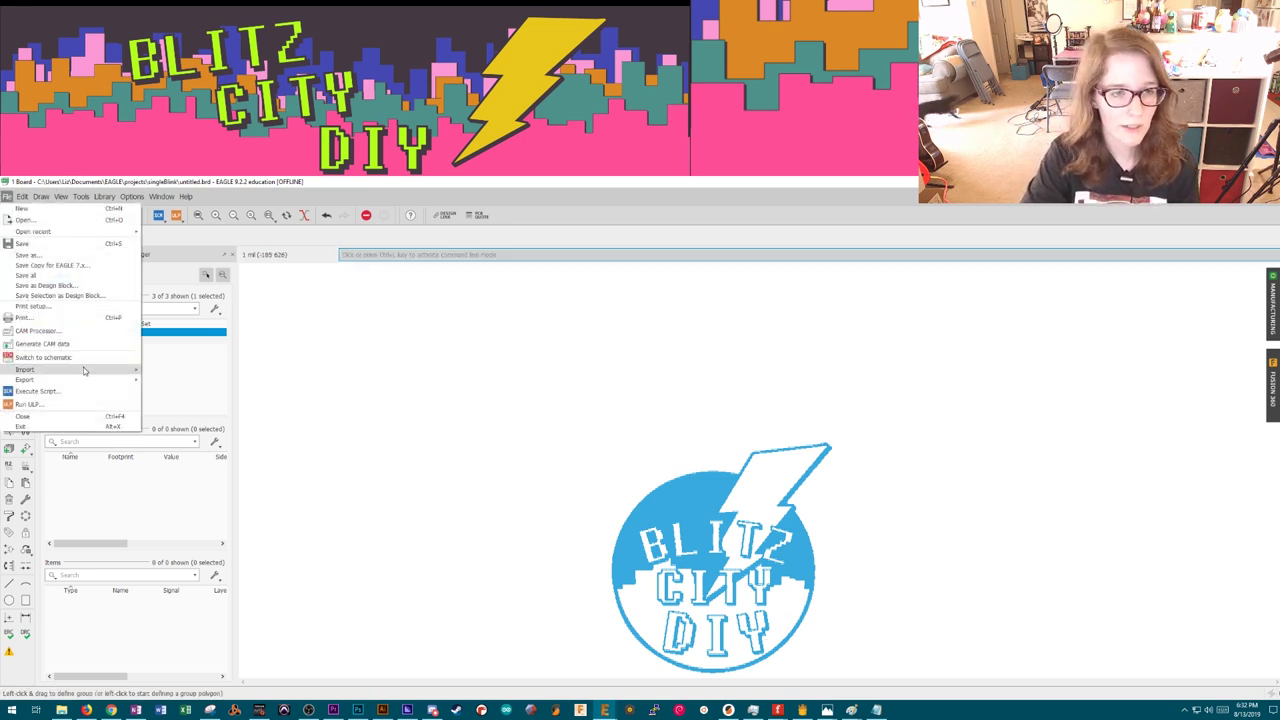
pyautogui.moveTo(84, 371)
pyautogui.click(280, 375)
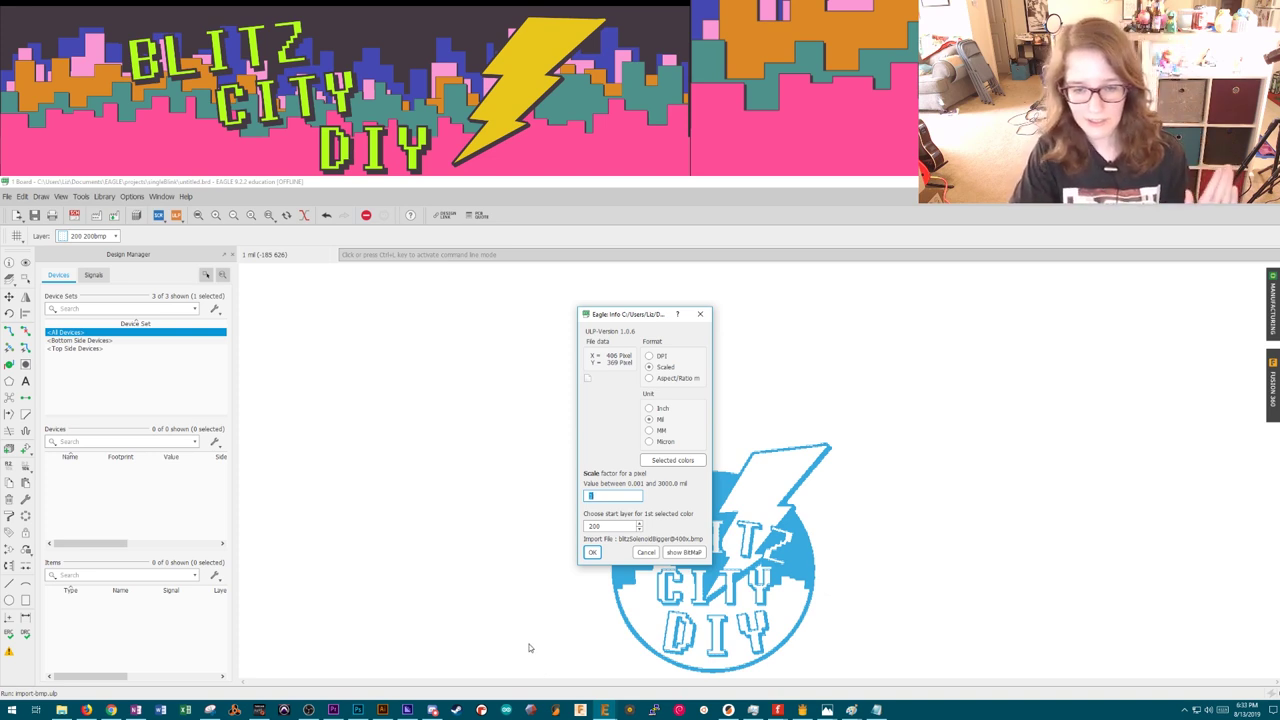
pyautogui.click(646, 552)
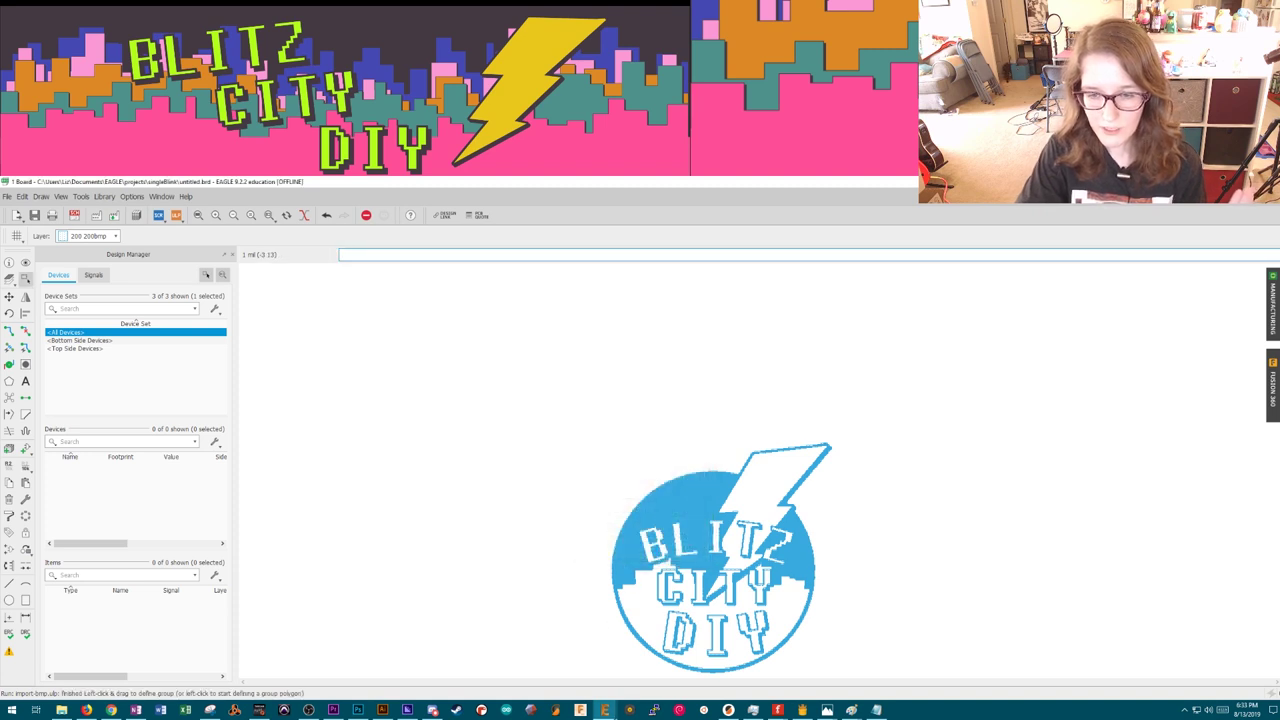
pyautogui.moveTo(604, 710)
pyautogui.click(516, 672)
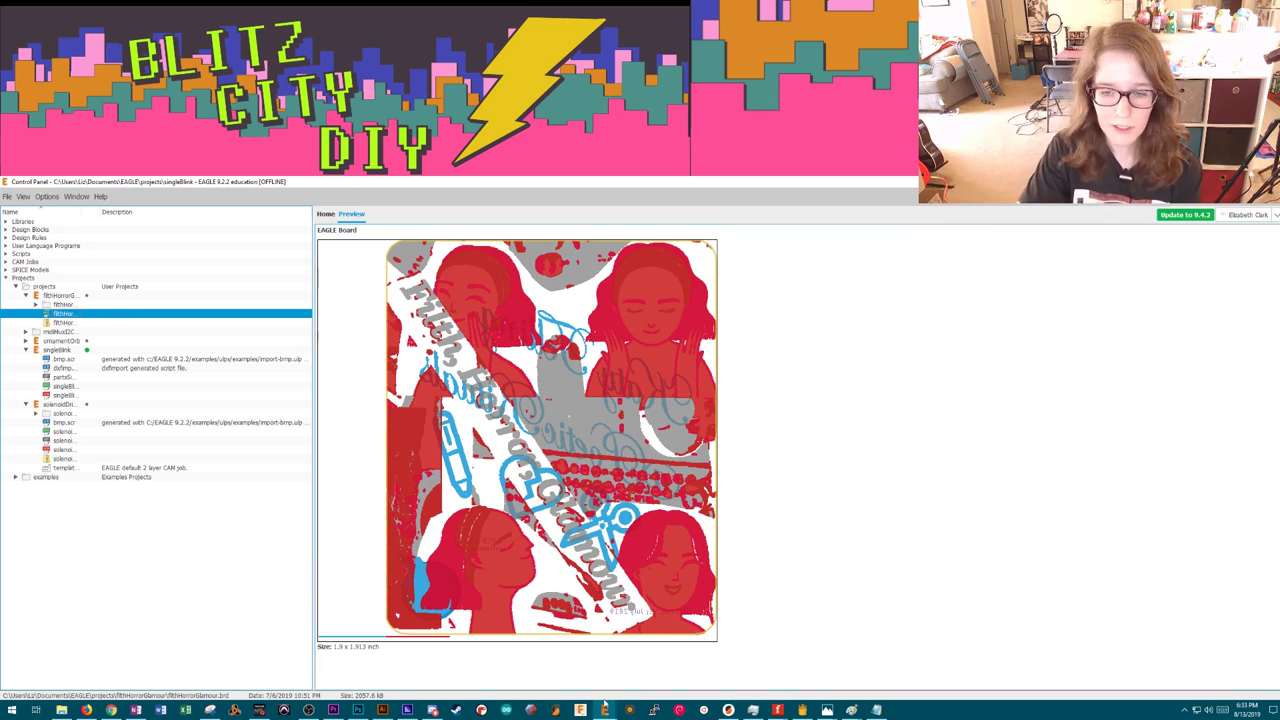
pyautogui.moveTo(604, 705)
pyautogui.click(611, 662)
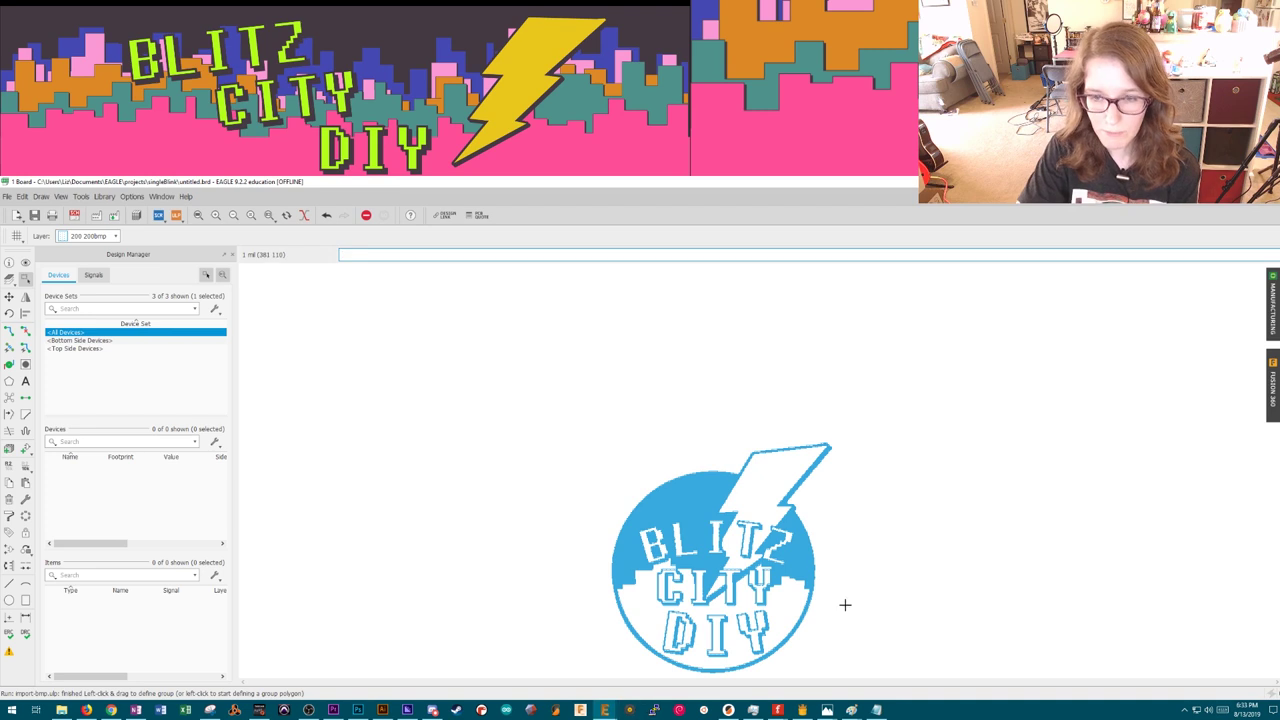
# Step: Group the entire Blitz City DIY logo with a selection box
pyautogui.scroll(-3, 837, 617)
pyautogui.scroll(3, 810, 668)
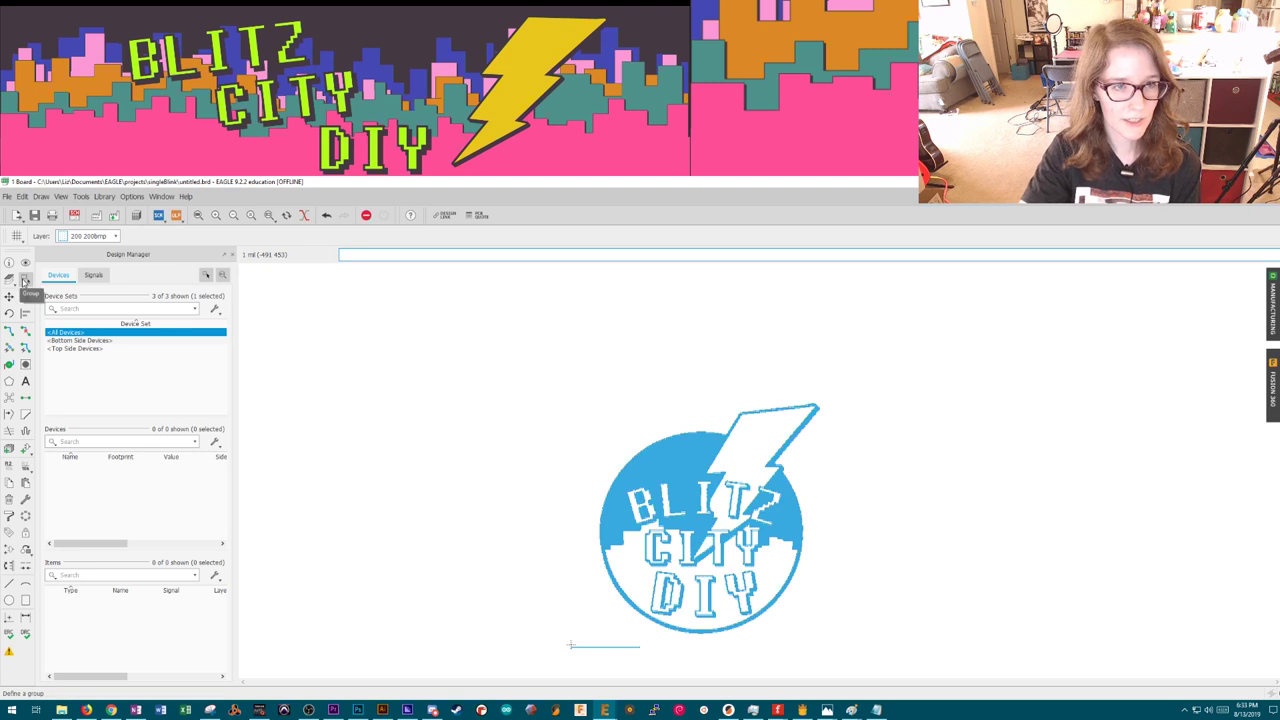
pyautogui.moveTo(563, 344); pyautogui.dragTo(675, 515)
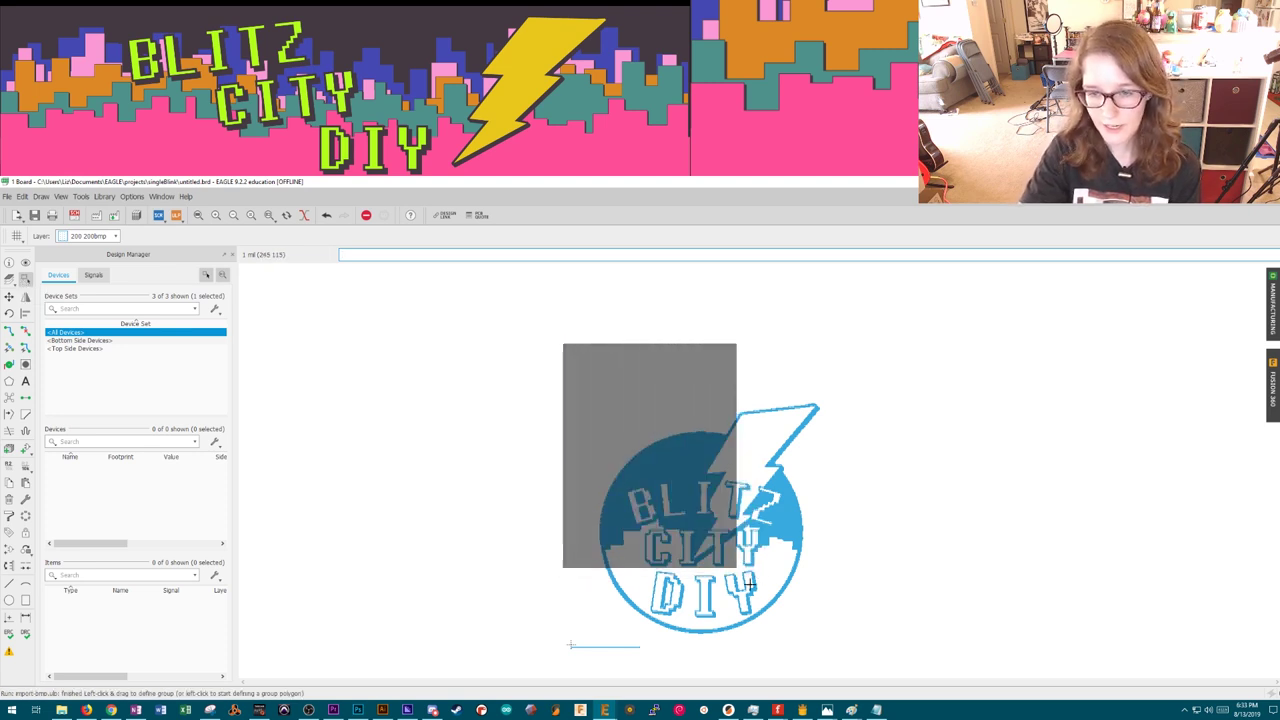
pyautogui.moveTo(749, 583); pyautogui.dragTo(837, 641)
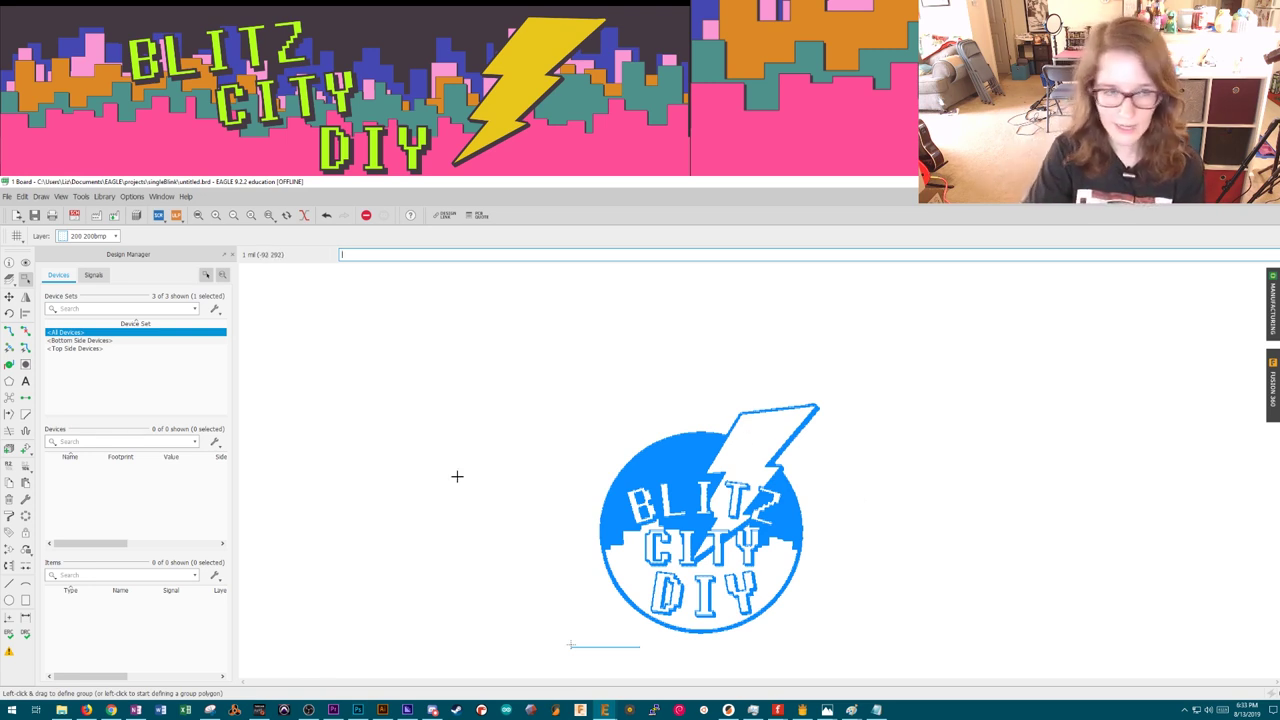
# Step: Move the logo group up and to the right
pyautogui.click(9, 297)
pyautogui.rightClick(671, 462)
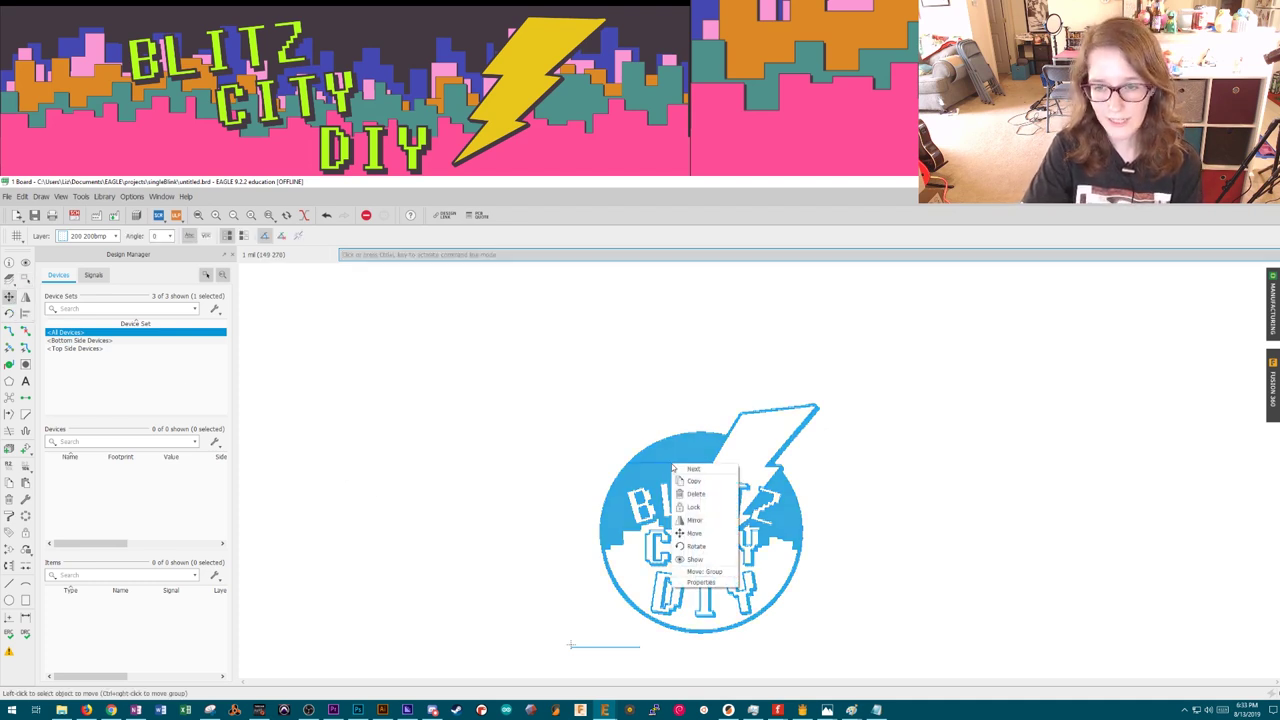
pyautogui.click(703, 565)
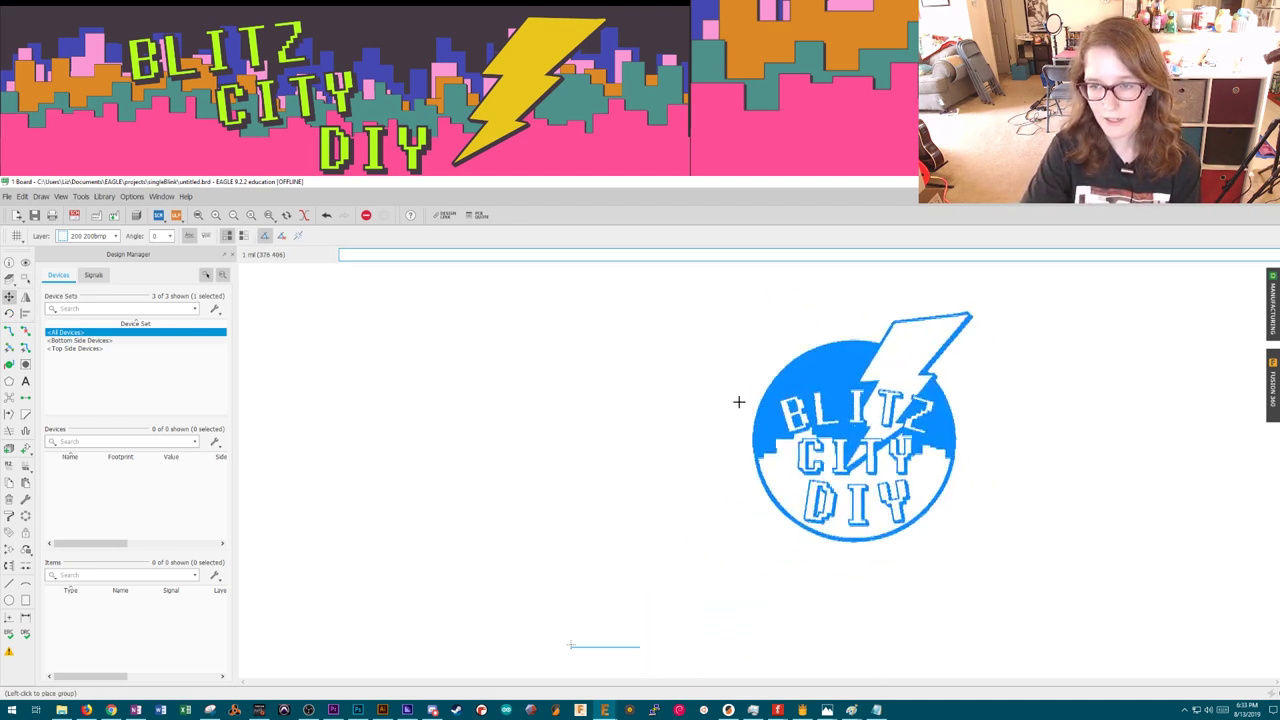
pyautogui.scroll(-4, 945, 407)
pyautogui.click(1040, 330)
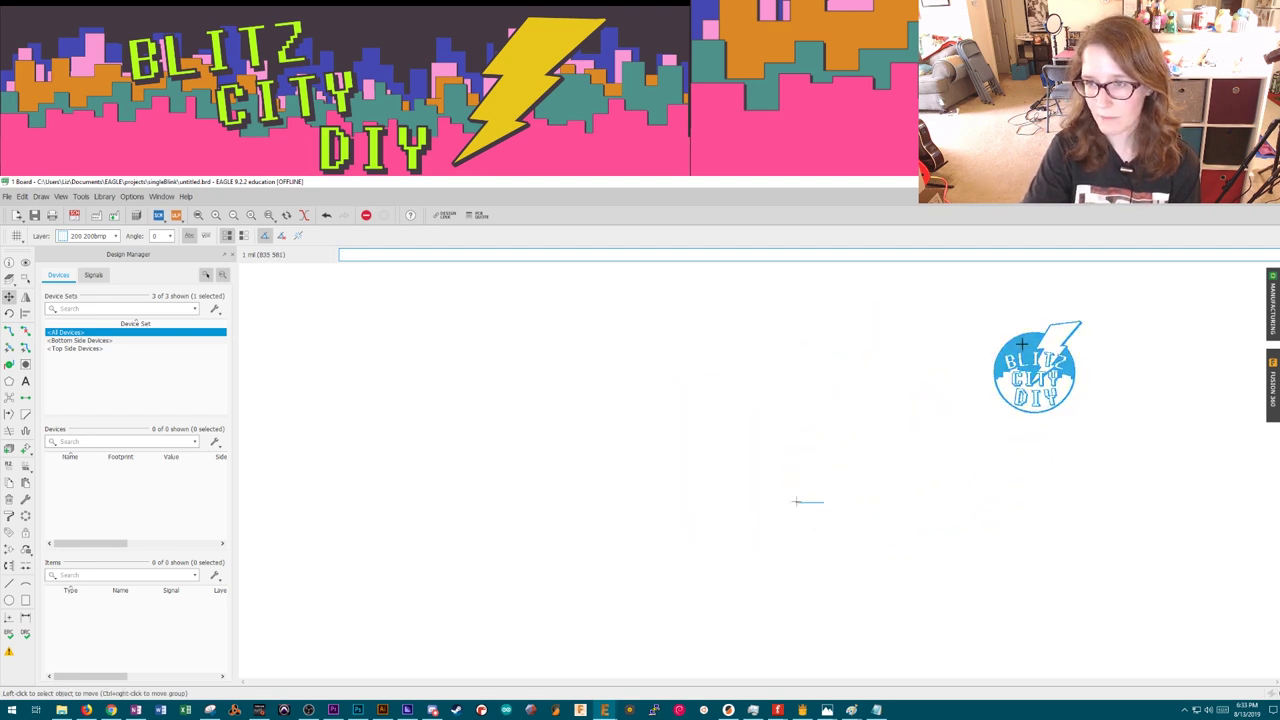
# Step: Reposition the logo group until it sits just above and right of the board origin
pyautogui.rightClick(1031, 346)
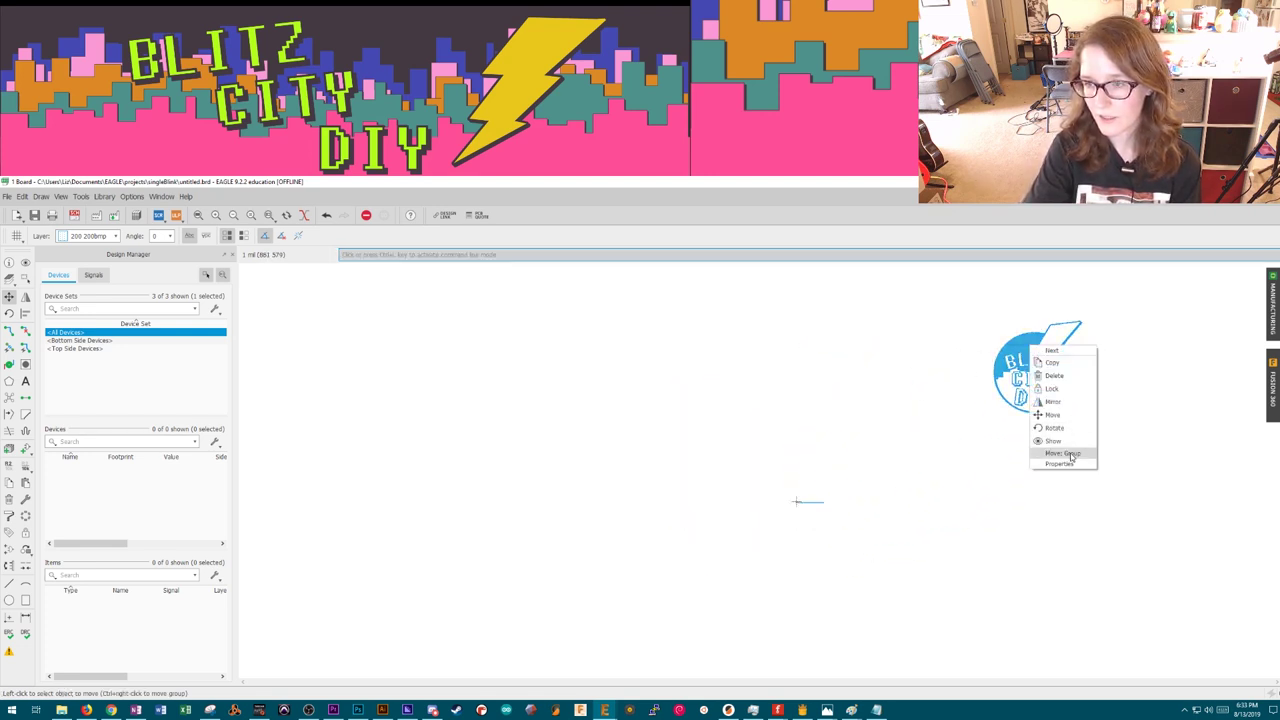
pyautogui.click(1062, 453)
pyautogui.click(918, 397)
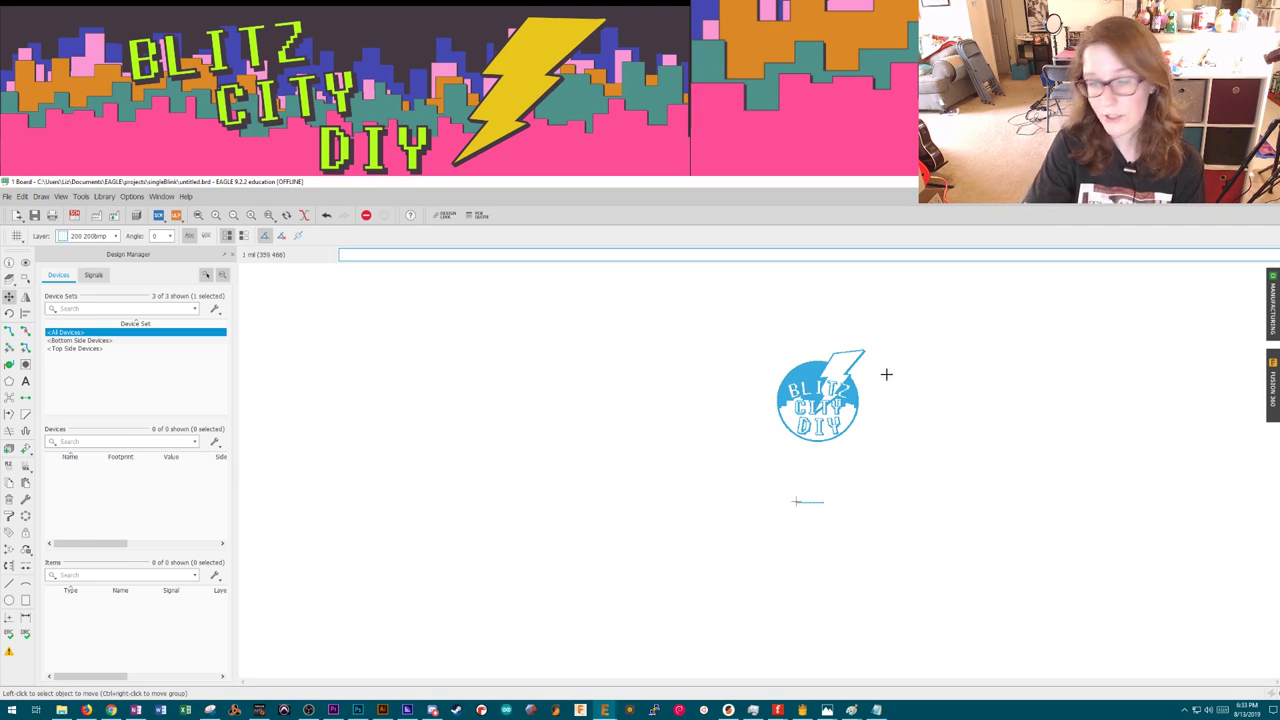
pyautogui.rightClick(805, 367)
pyautogui.click(838, 477)
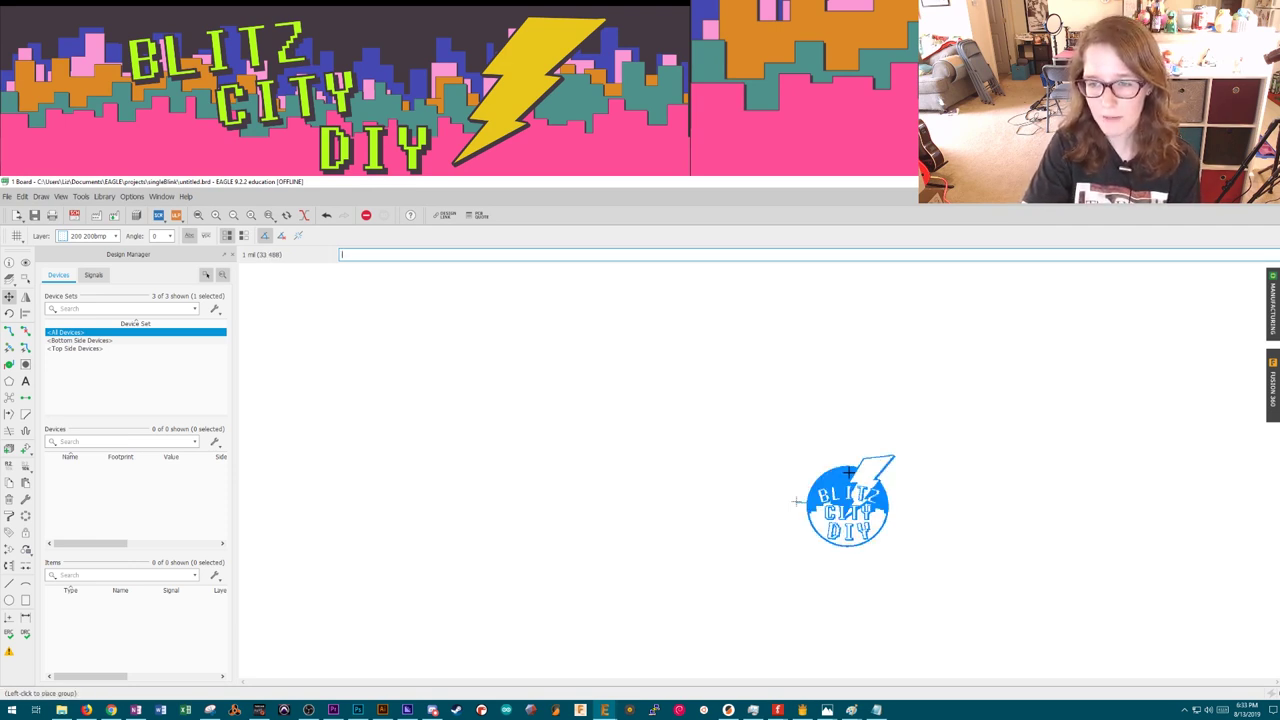
pyautogui.rightClick(1071, 385)
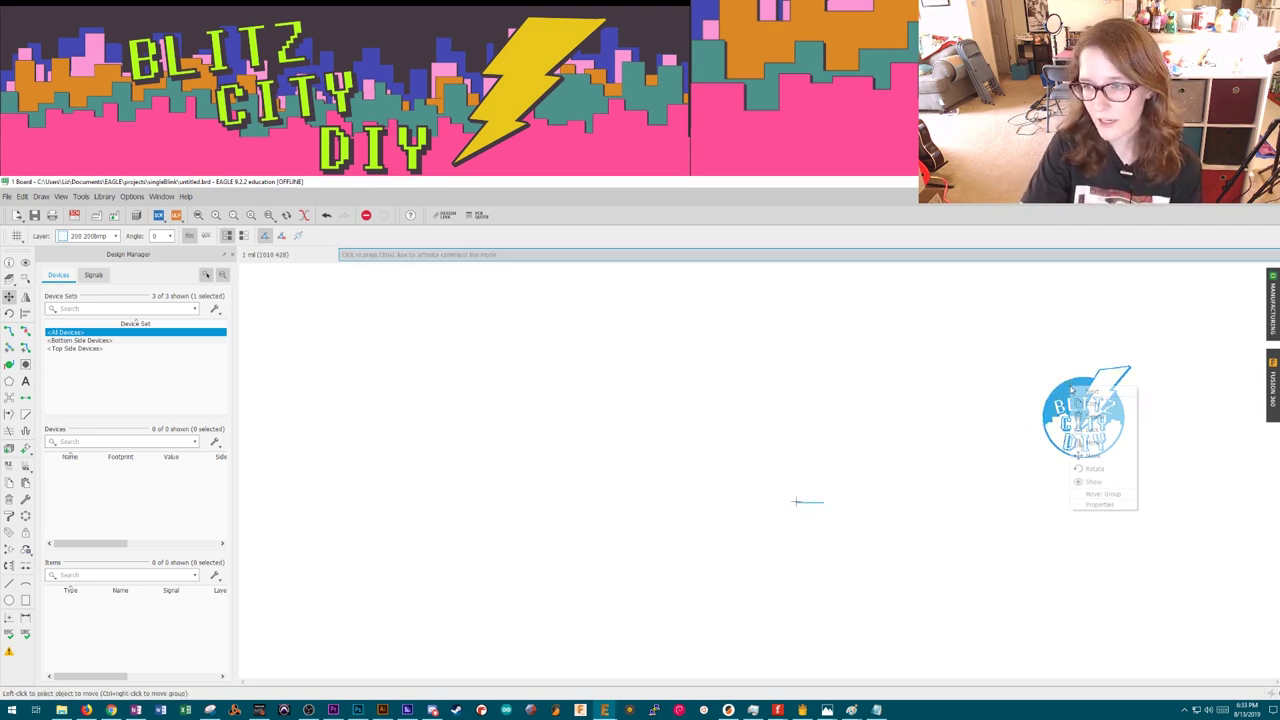
pyautogui.click(1095, 481)
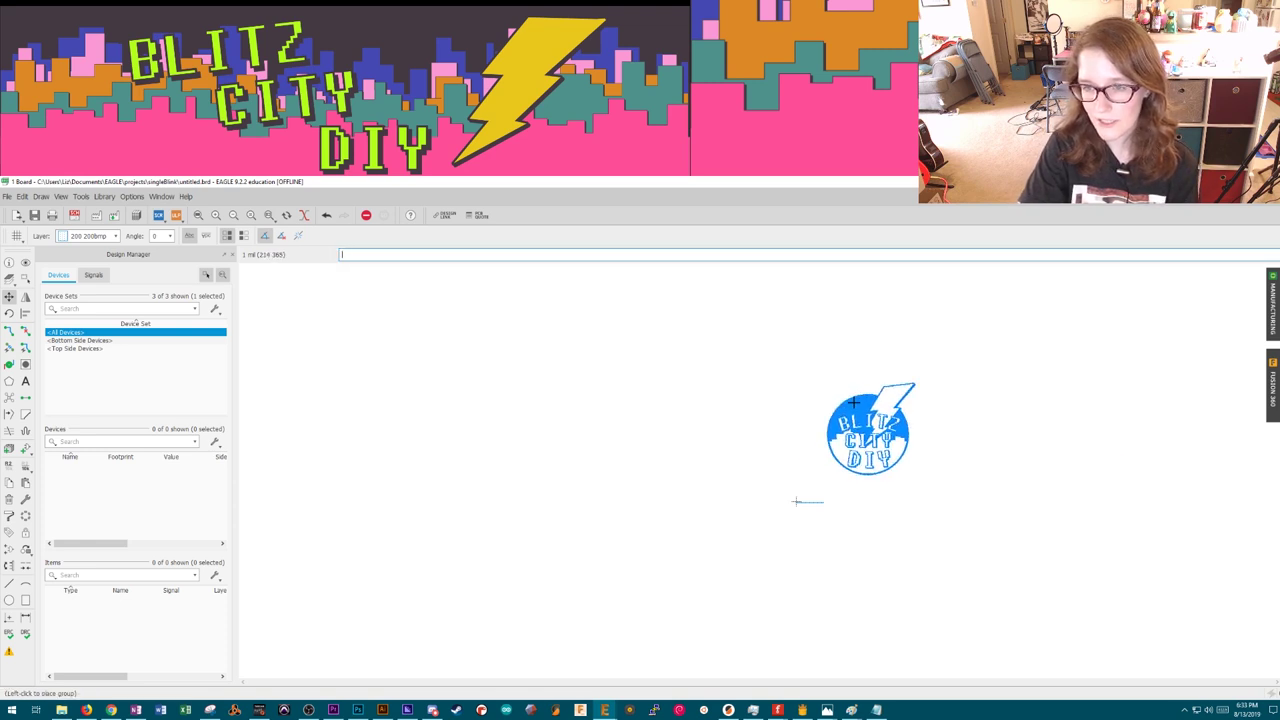
pyautogui.click(842, 411)
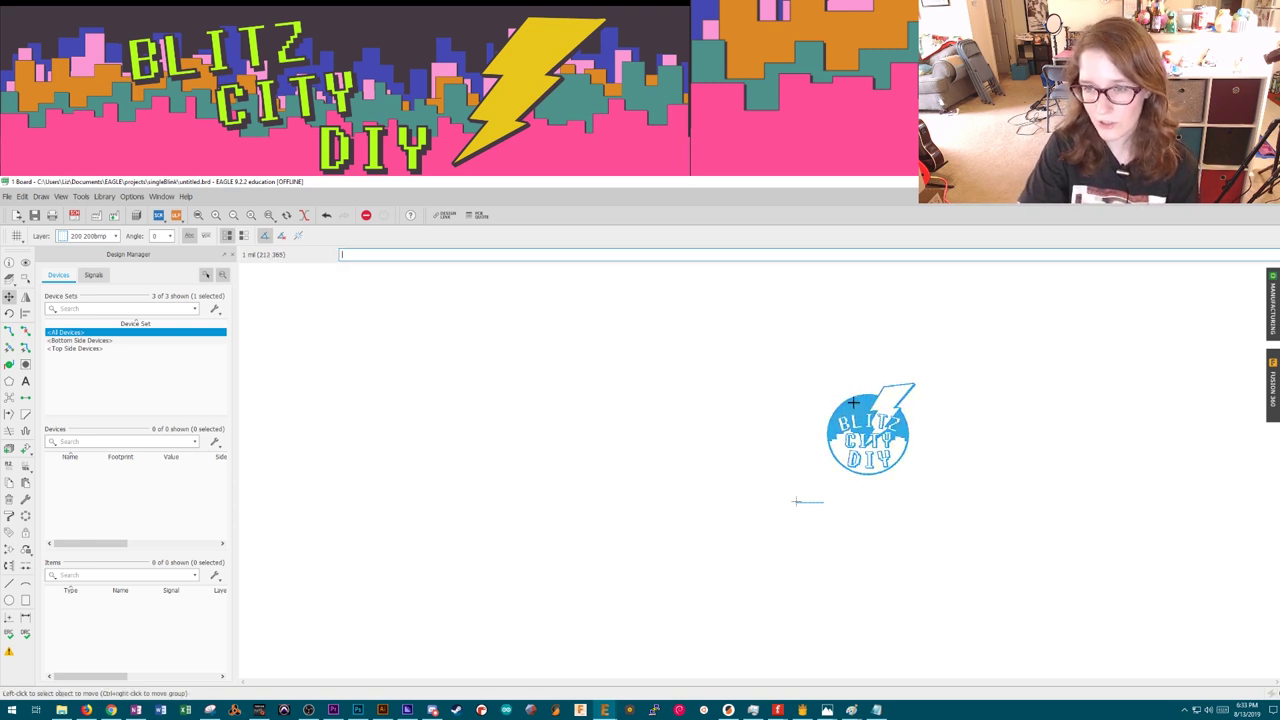
# Step: Change the logo group's layer to Top so it turns from blue to red
pyautogui.click(26, 500)
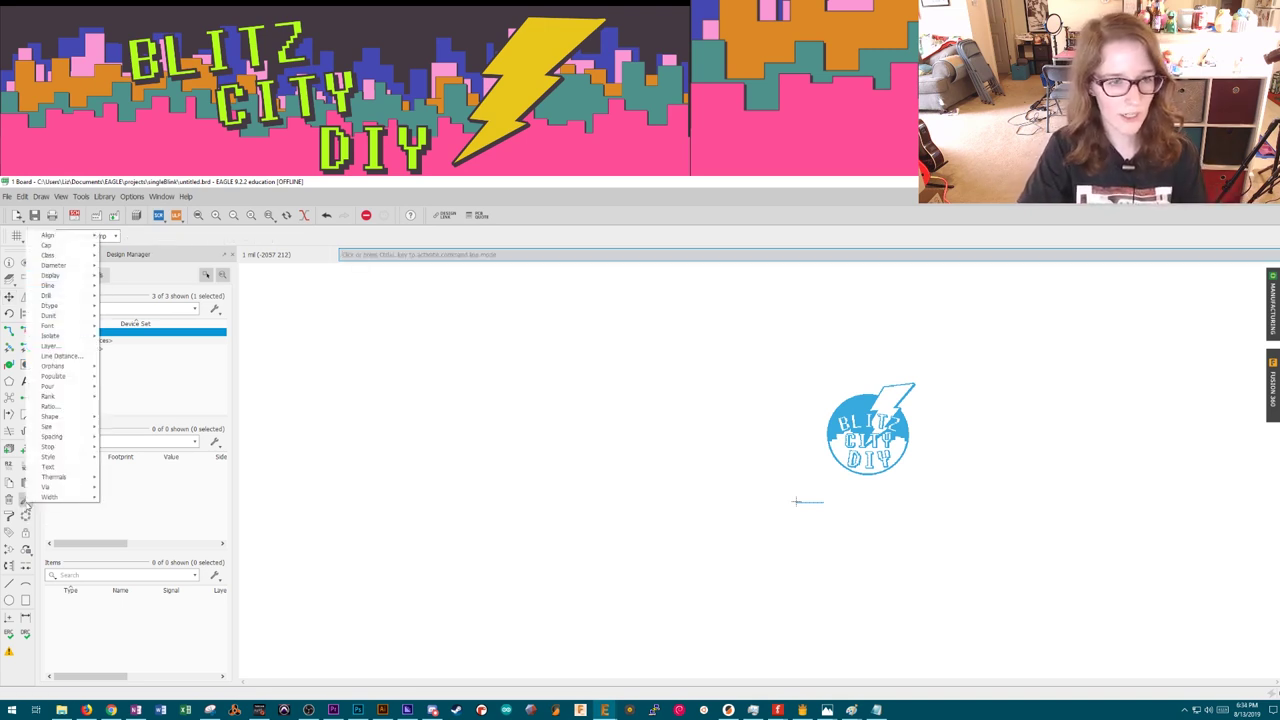
pyautogui.click(49, 346)
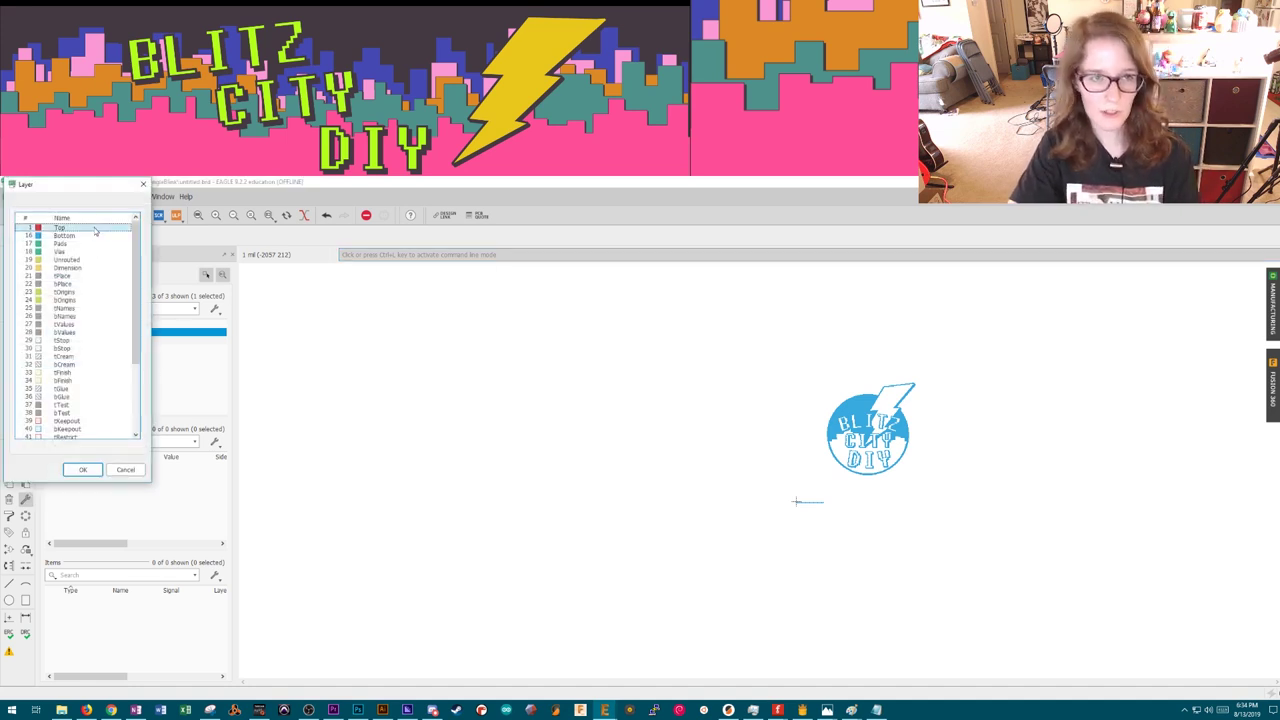
pyautogui.click(95, 229)
pyautogui.click(83, 469)
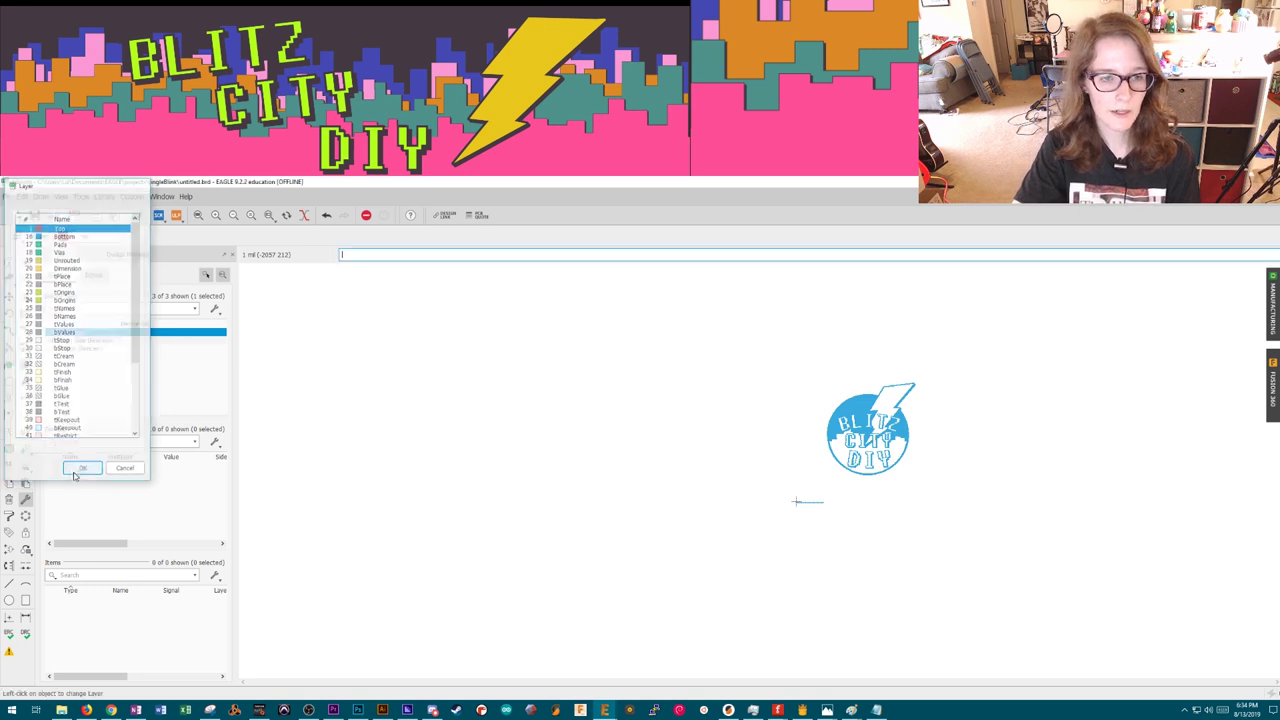
pyautogui.rightClick(854, 406)
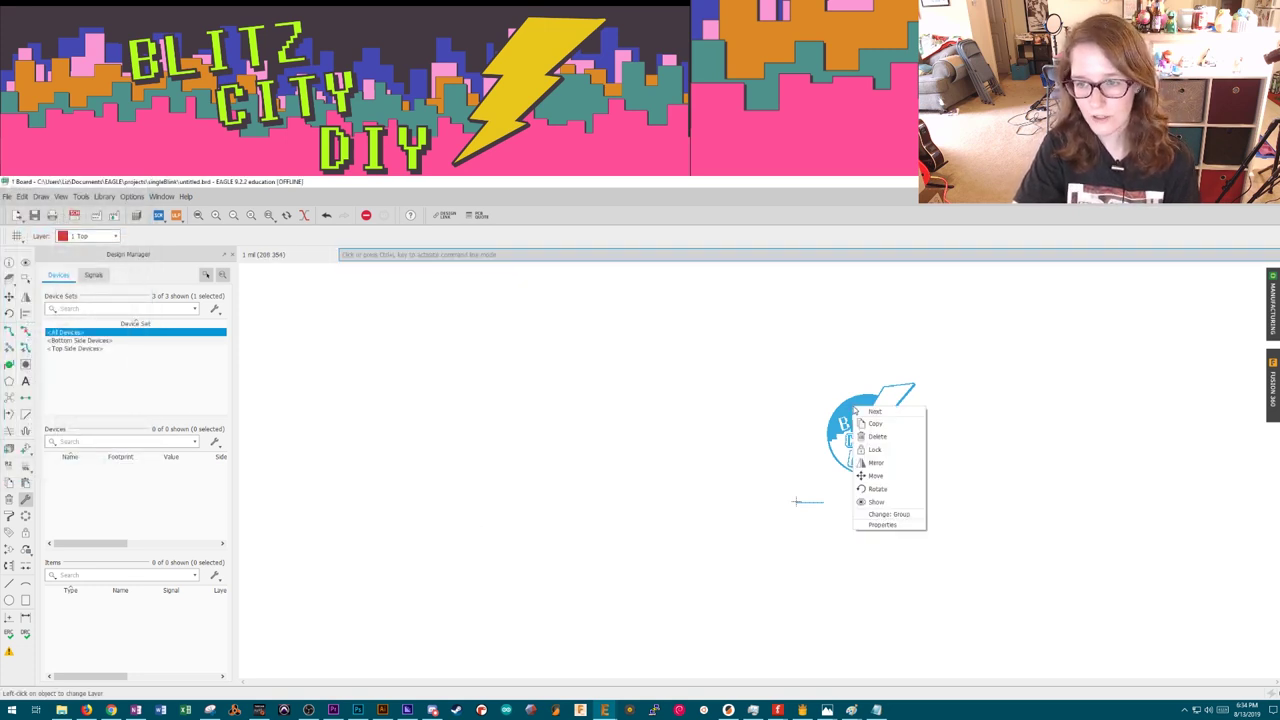
pyautogui.click(889, 513)
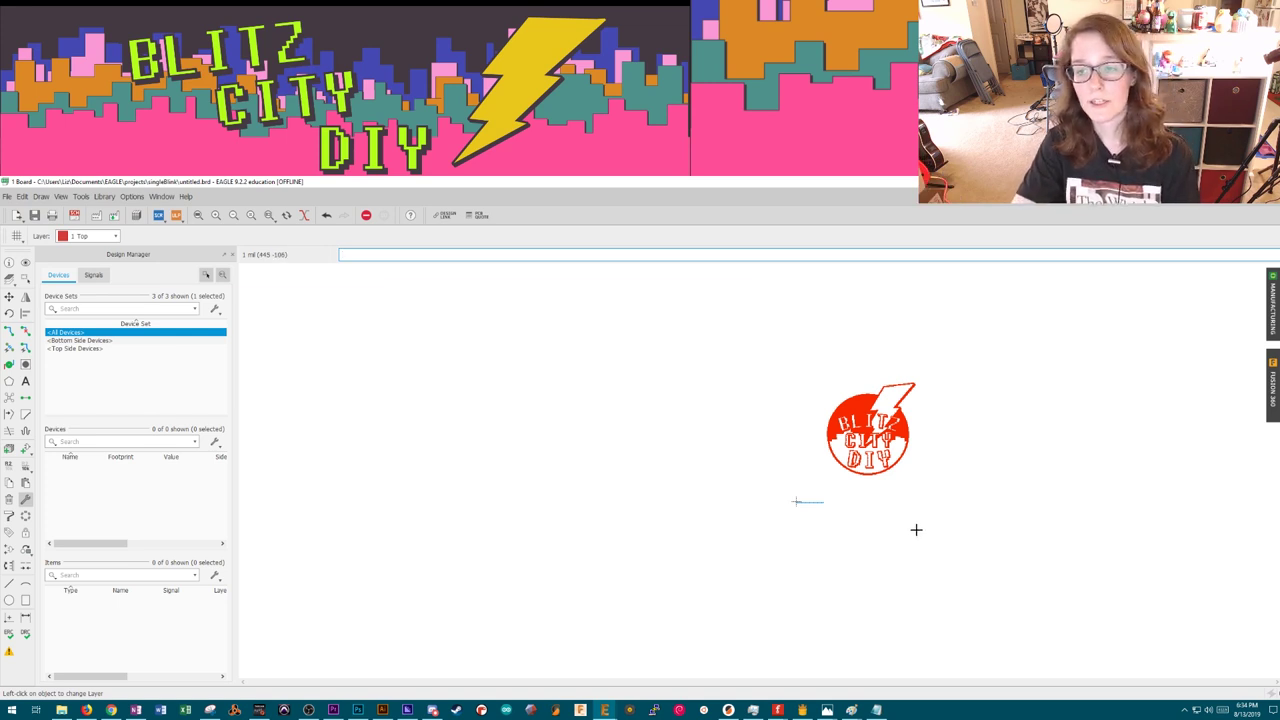
pyautogui.click(605, 710)
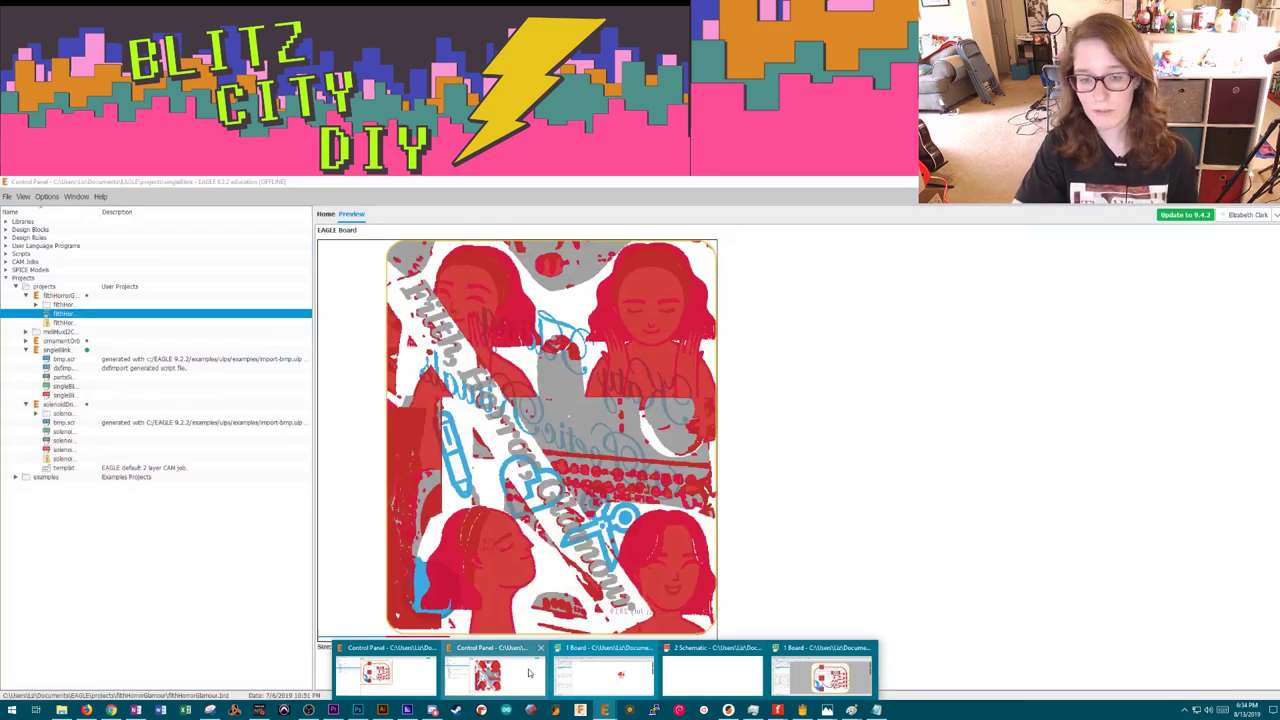
# Step: Show the FilthHorrorGlamour board in the Control Panel, then switch to its Illustrator artwork
pyautogui.click(530, 673)
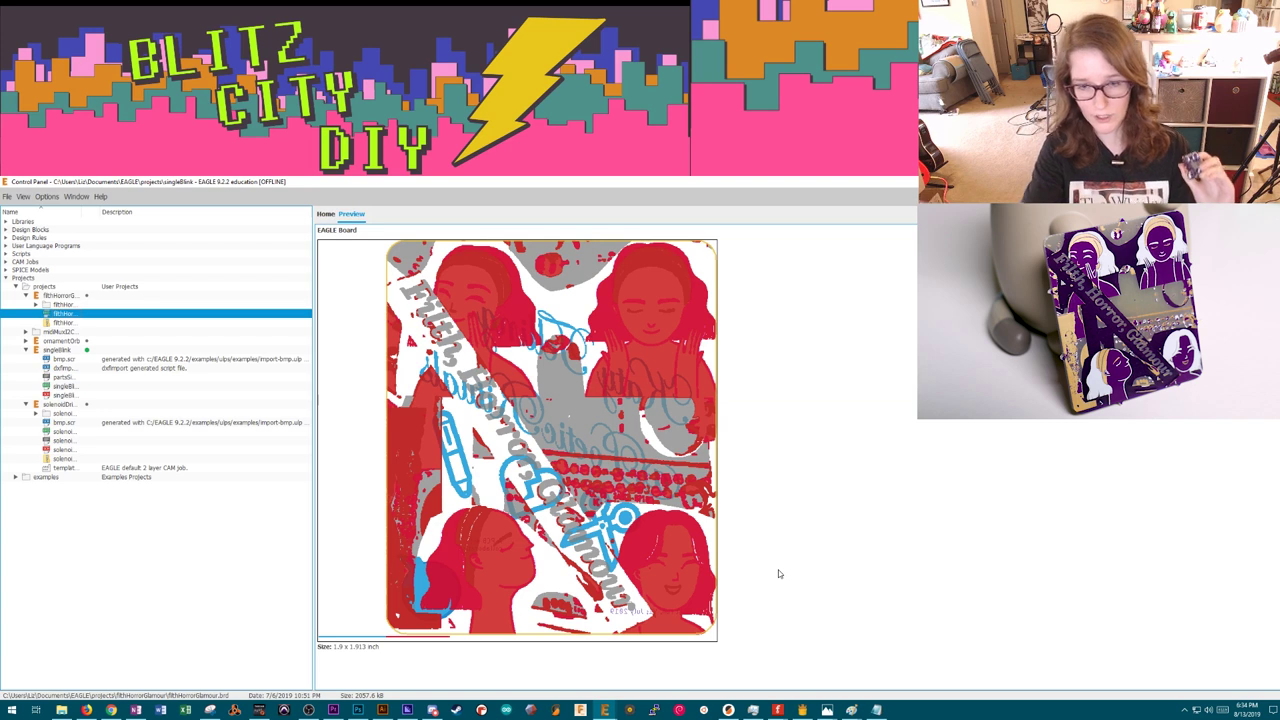
pyautogui.click(382, 710)
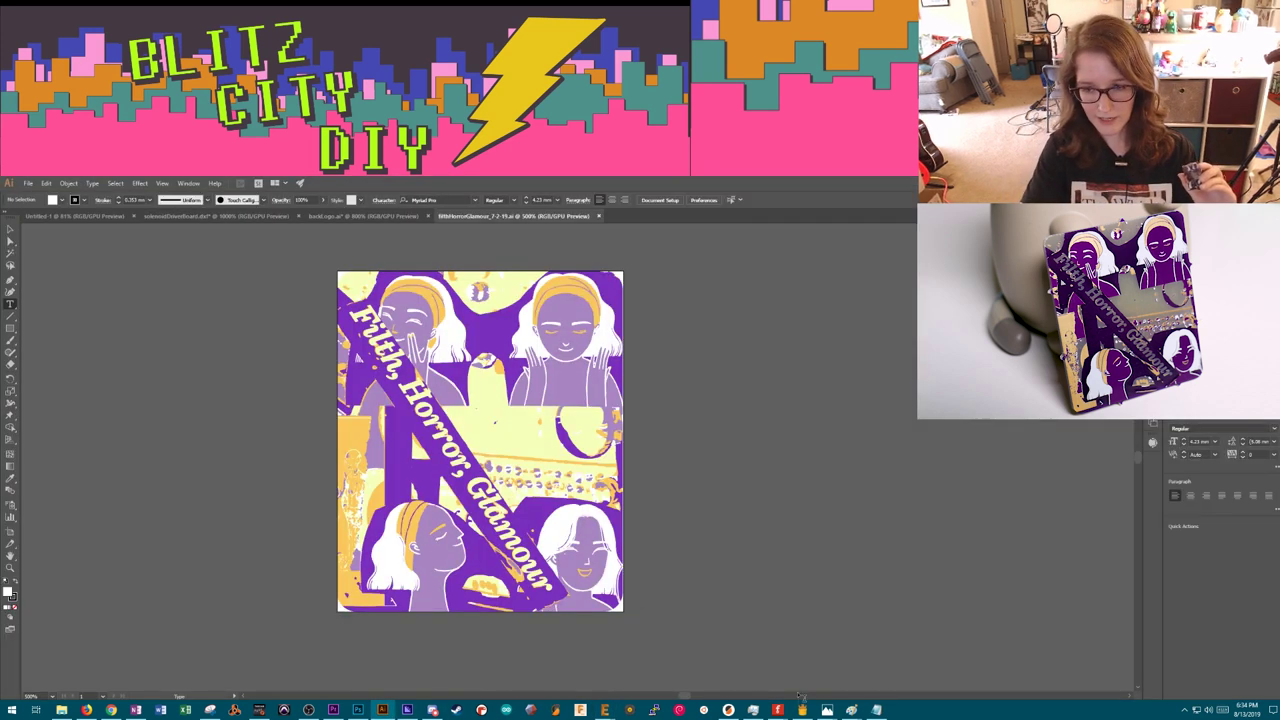
# Step: Bring up the collage photo with the red banner, then return to the EAGLE Control Panel
pyautogui.moveTo(826, 710)
pyautogui.click(736, 676)
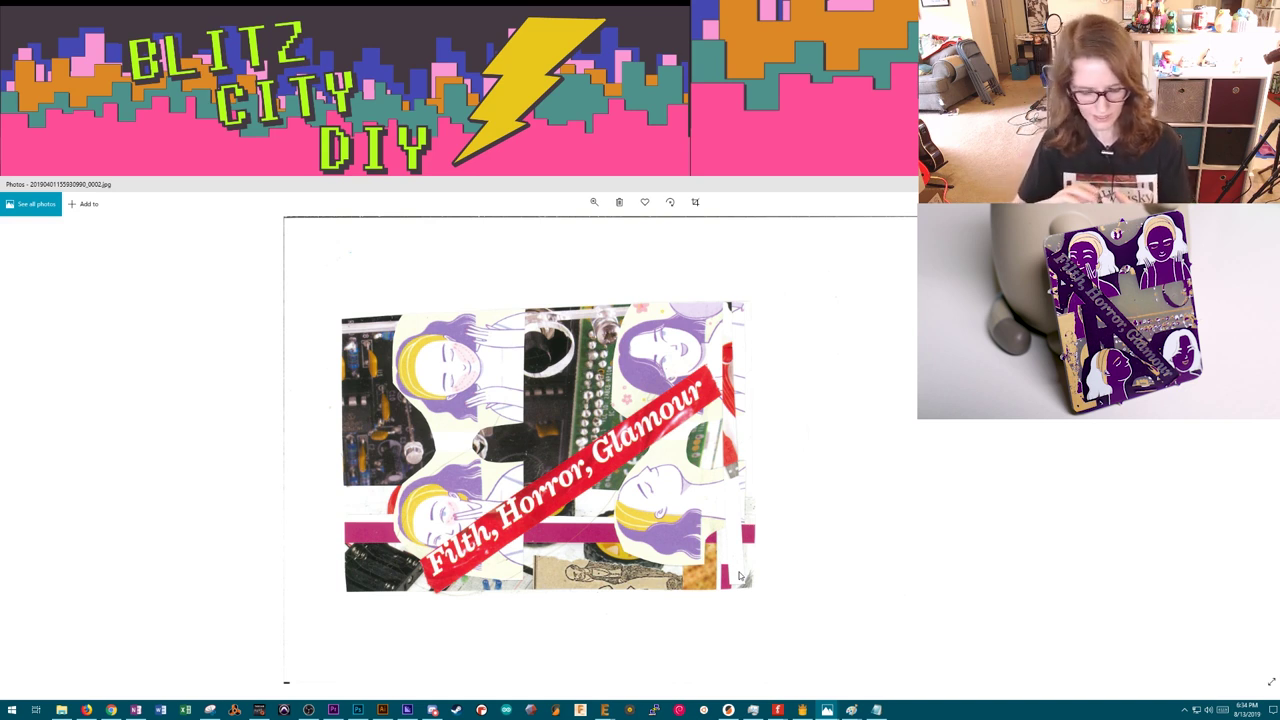
pyautogui.moveTo(592, 713)
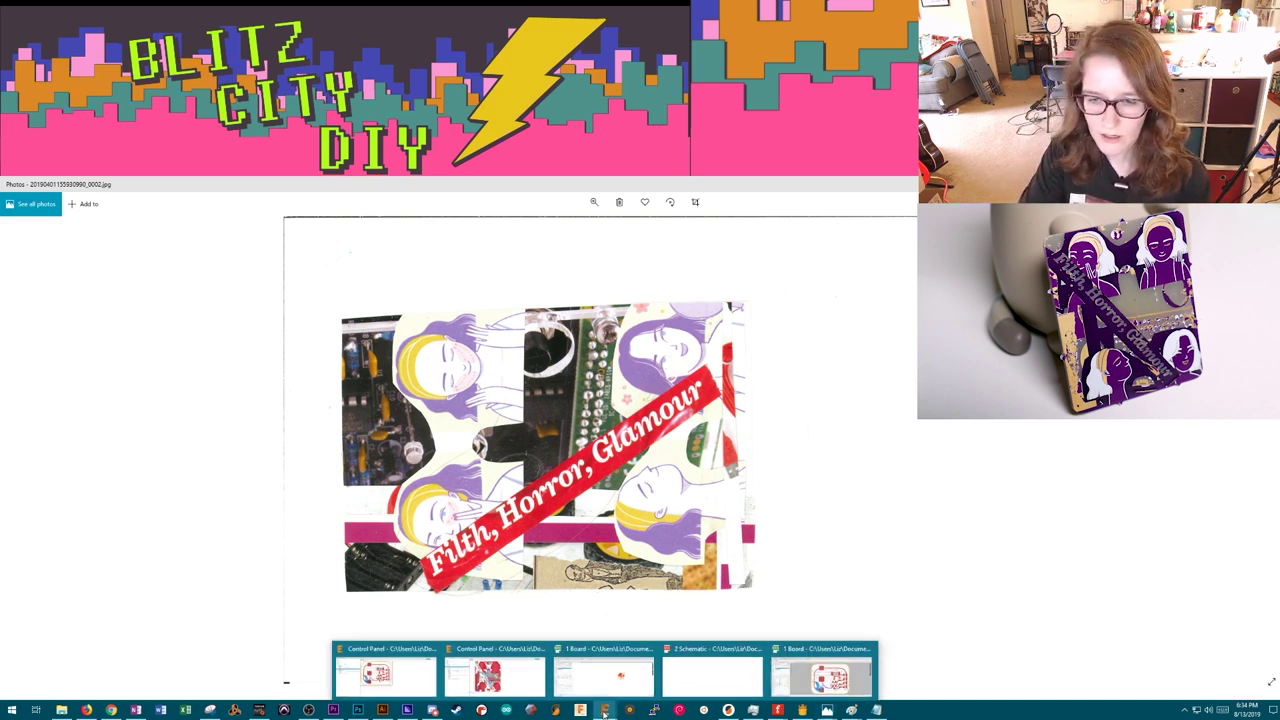
pyautogui.click(495, 675)
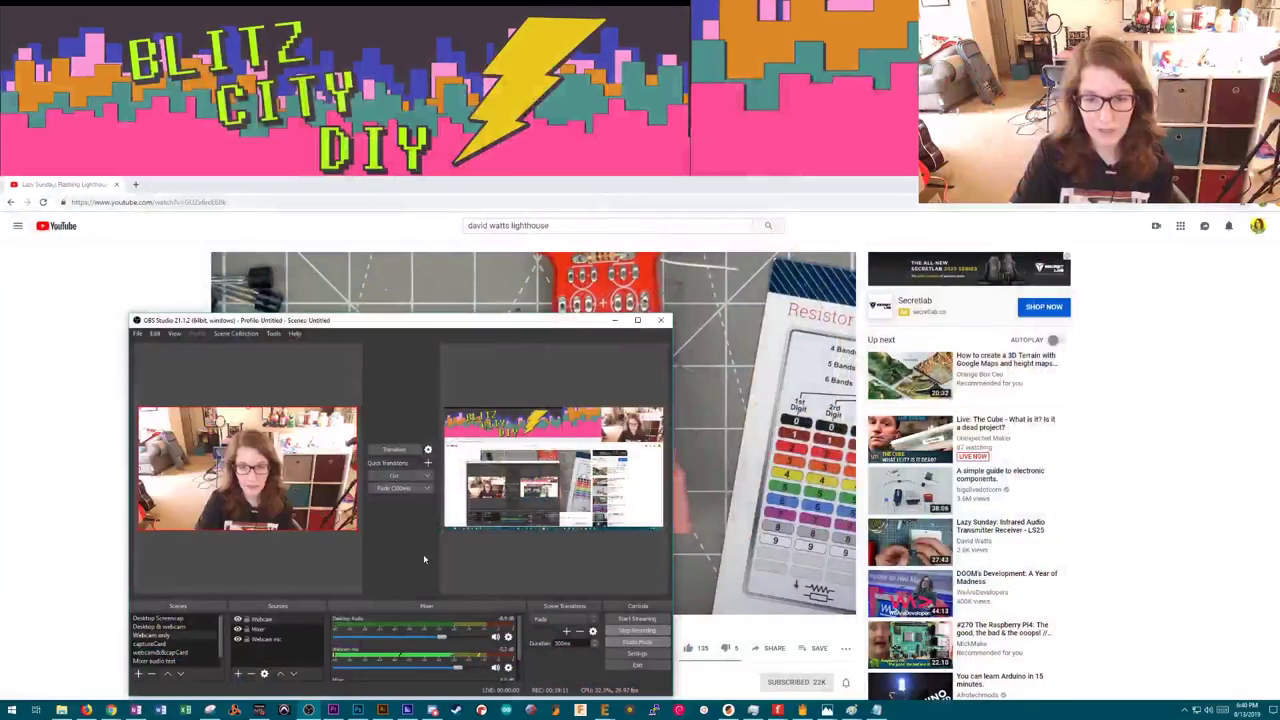
# Step: Minimize OBS to reveal the Lazy Sunday video, then return to the singleBlink board in EAGLE
pyautogui.click(614, 320)
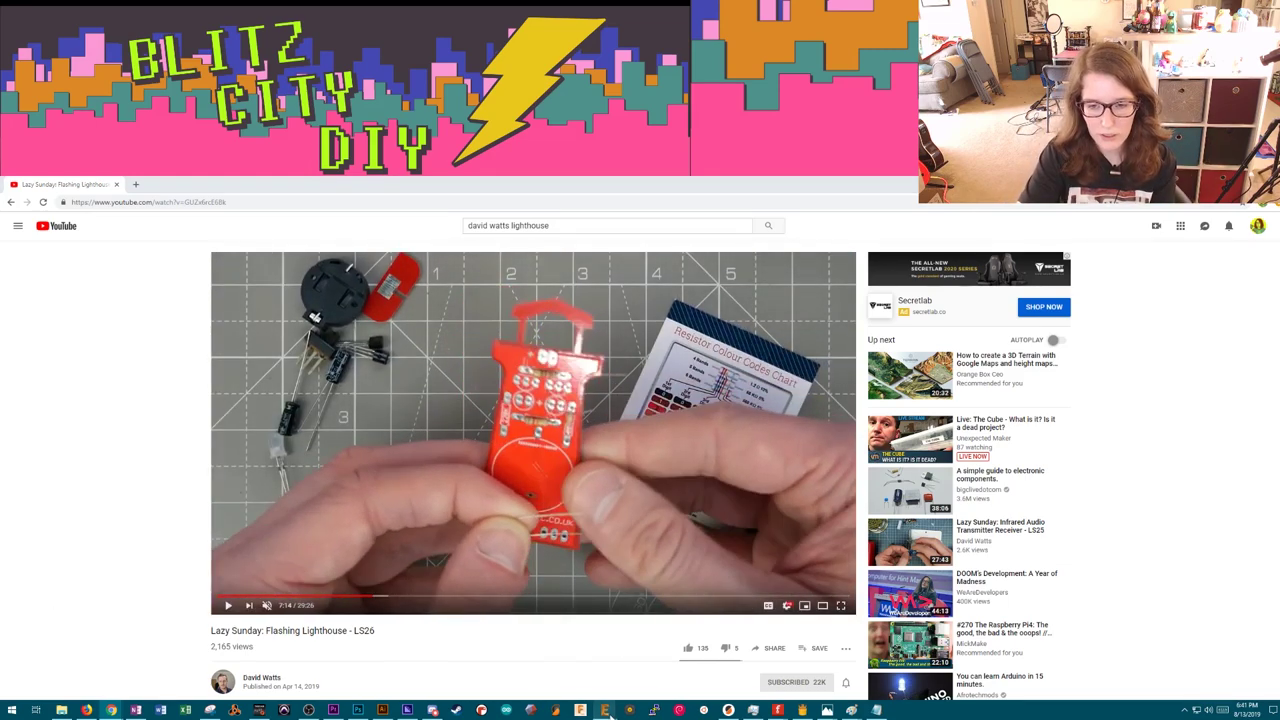
pyautogui.moveTo(605, 710)
pyautogui.click(595, 678)
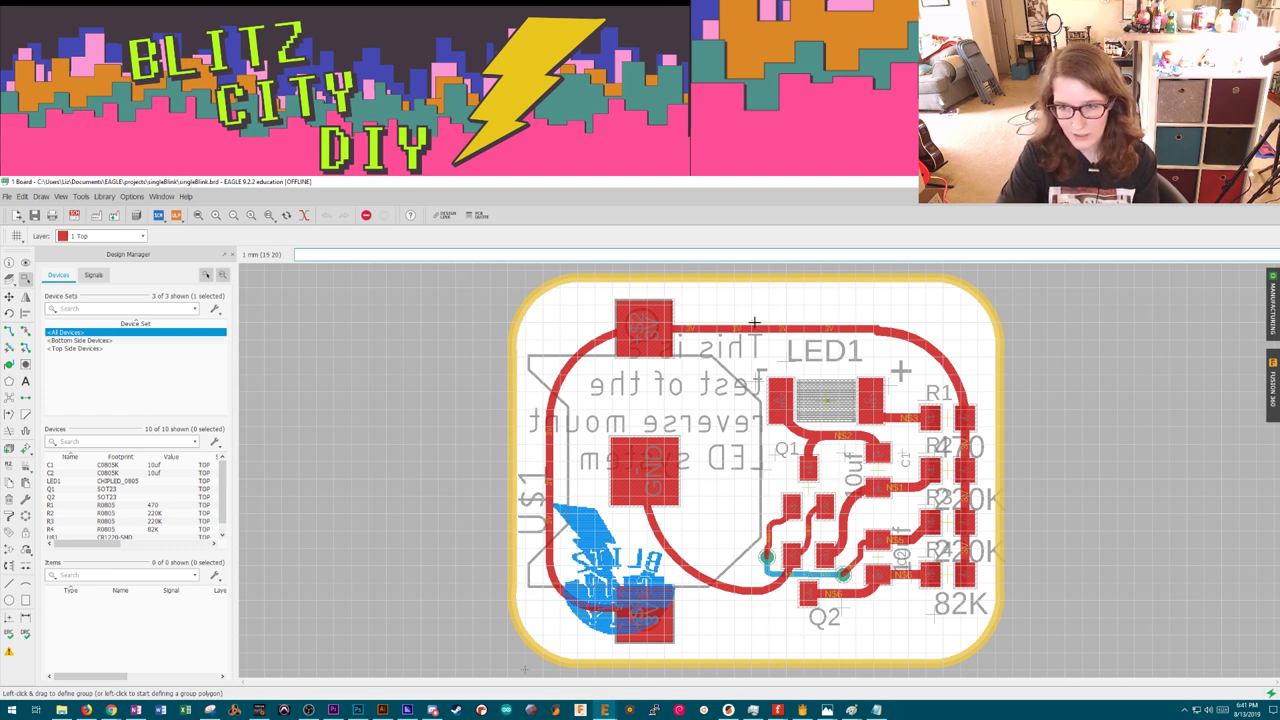
pyautogui.scroll(8, 826, 401)
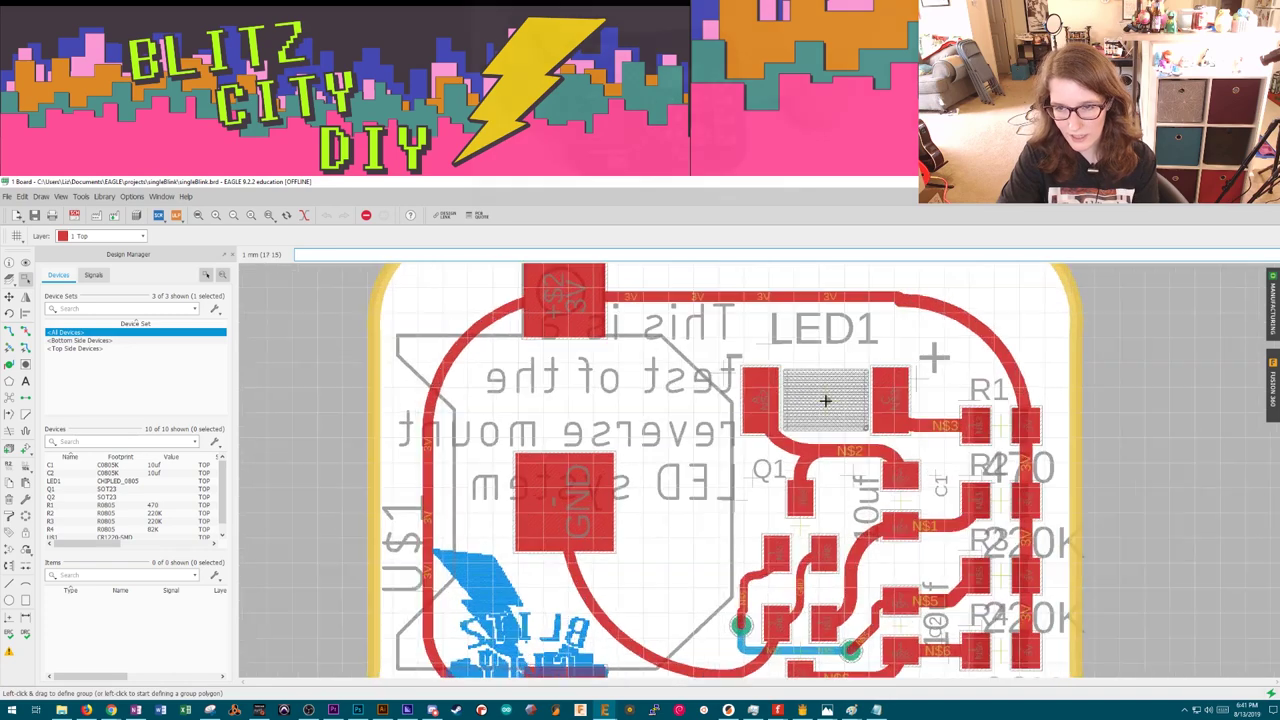
pyautogui.scroll(-8, 775, 405)
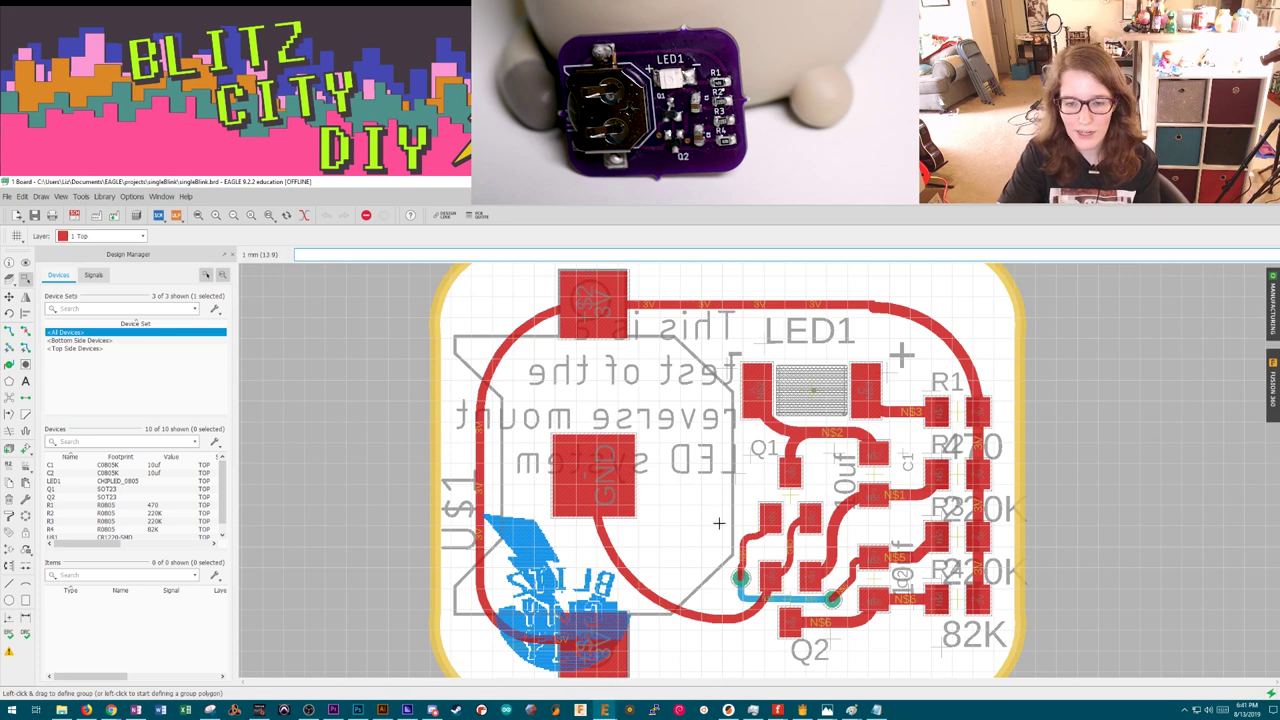
pyautogui.scroll(-2, 718, 522)
pyautogui.scroll(6, 728, 588)
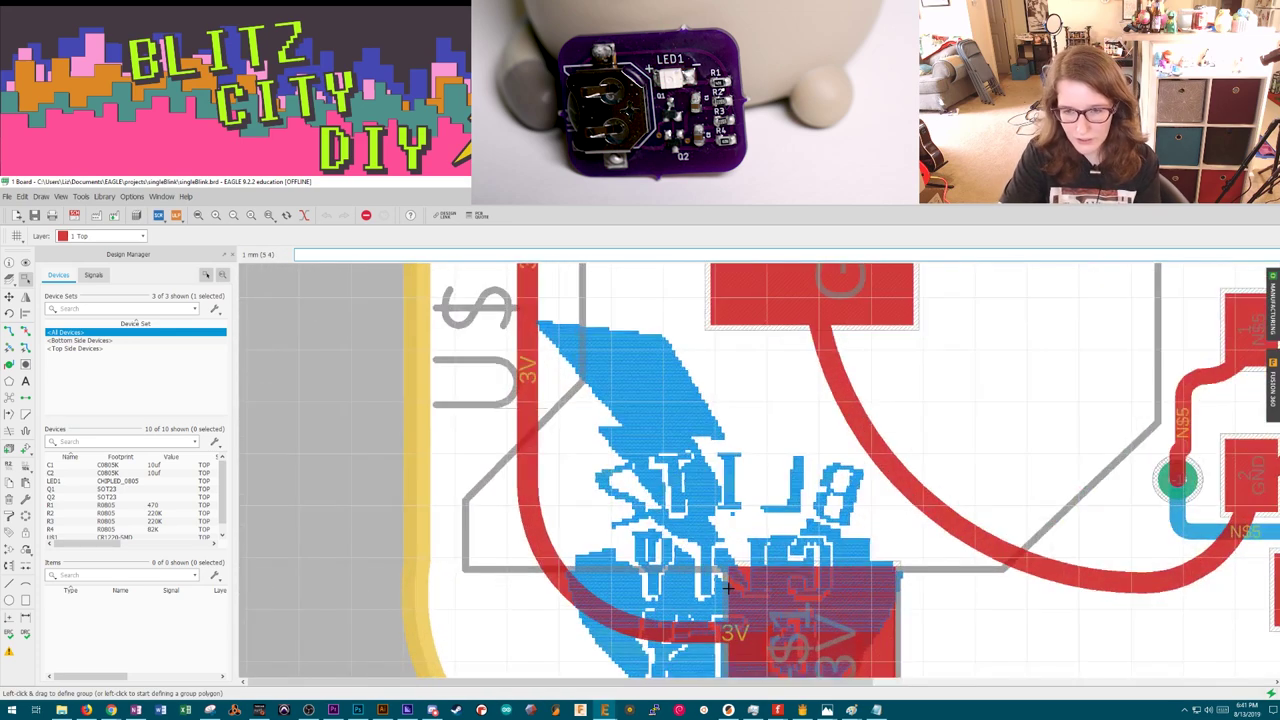
pyautogui.scroll(-6, 728, 588)
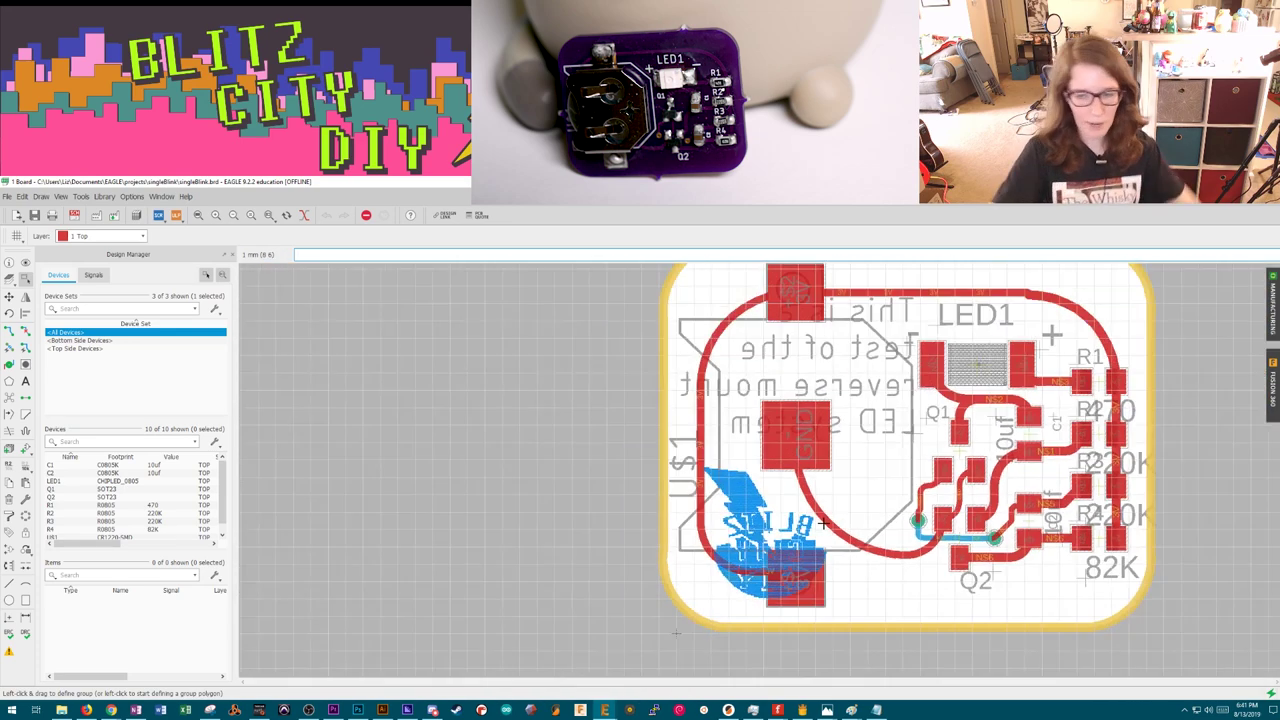
pyautogui.scroll(-3, 1080, 355)
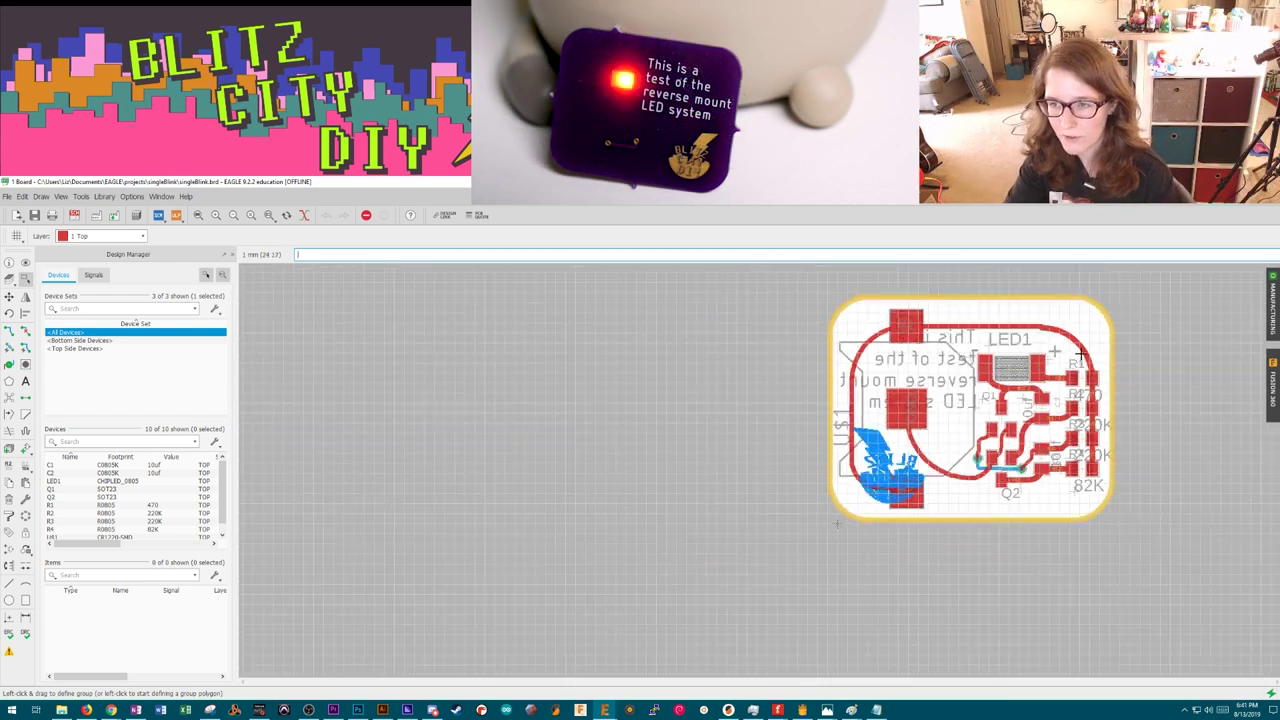
pyautogui.scroll(4, 1140, 306)
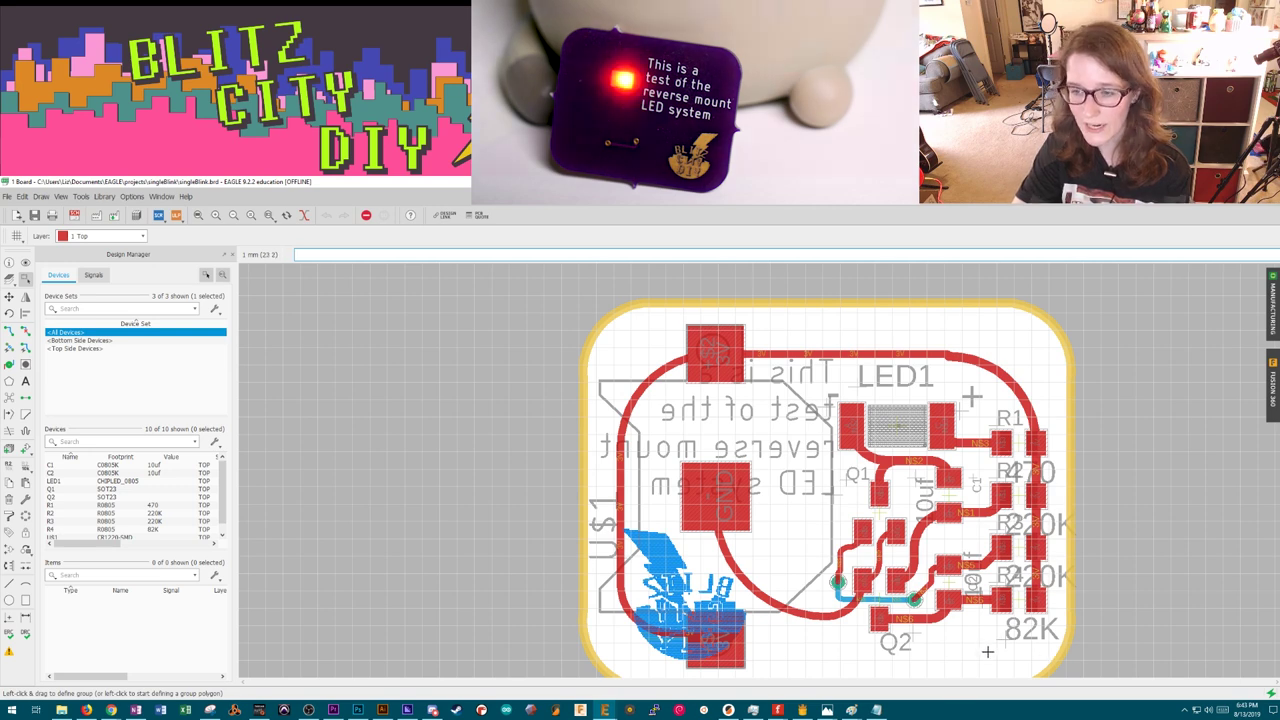
pyautogui.scroll(-2, 1030, 576)
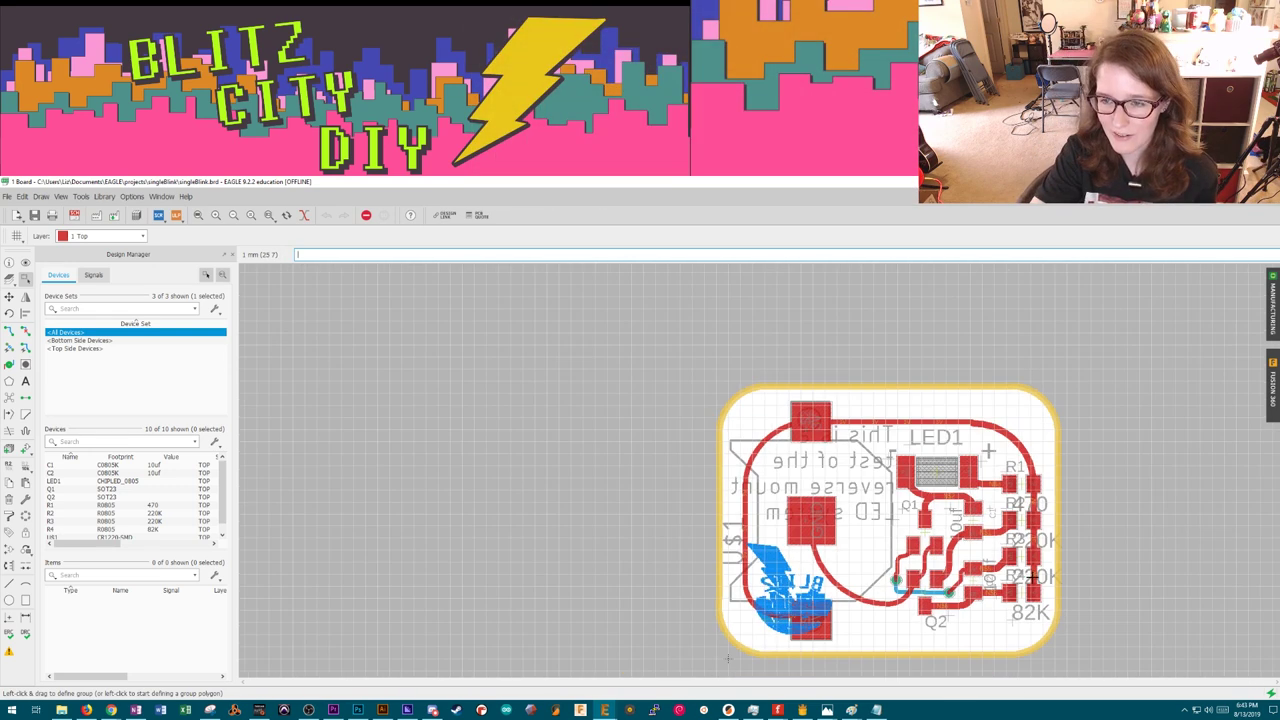
pyautogui.scroll(4, 1030, 576)
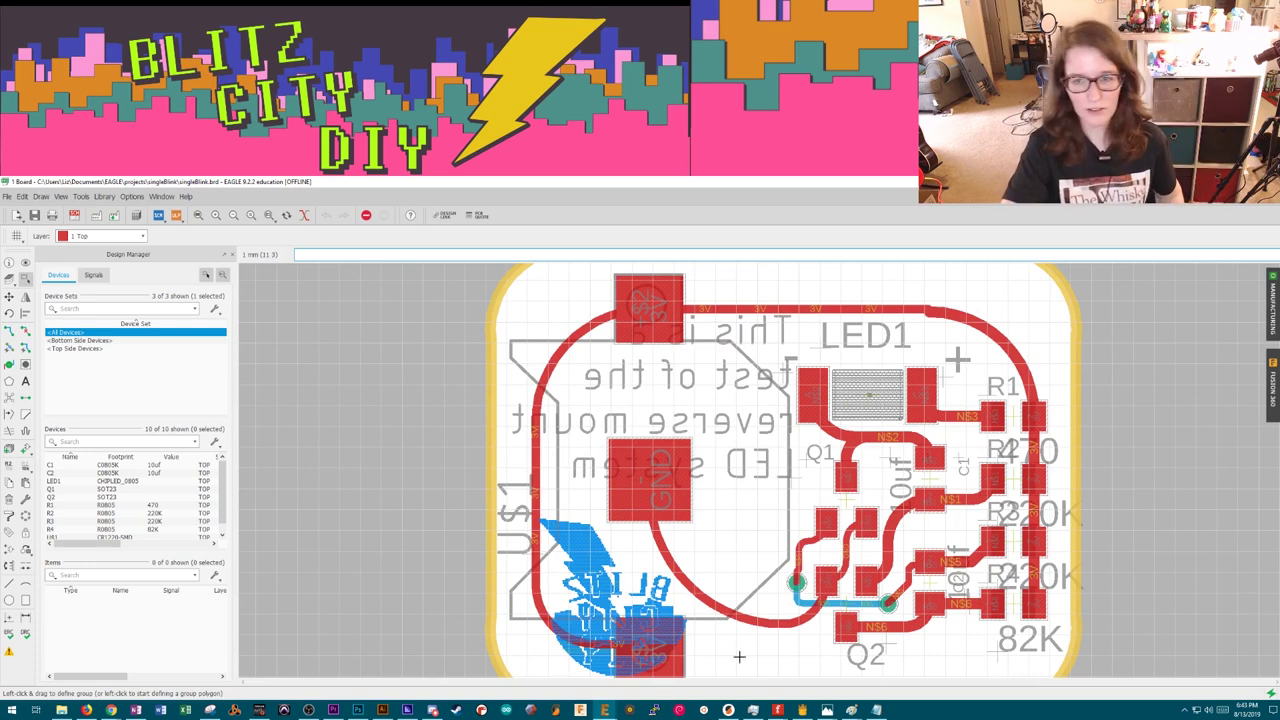
pyautogui.scroll(-3, 739, 630)
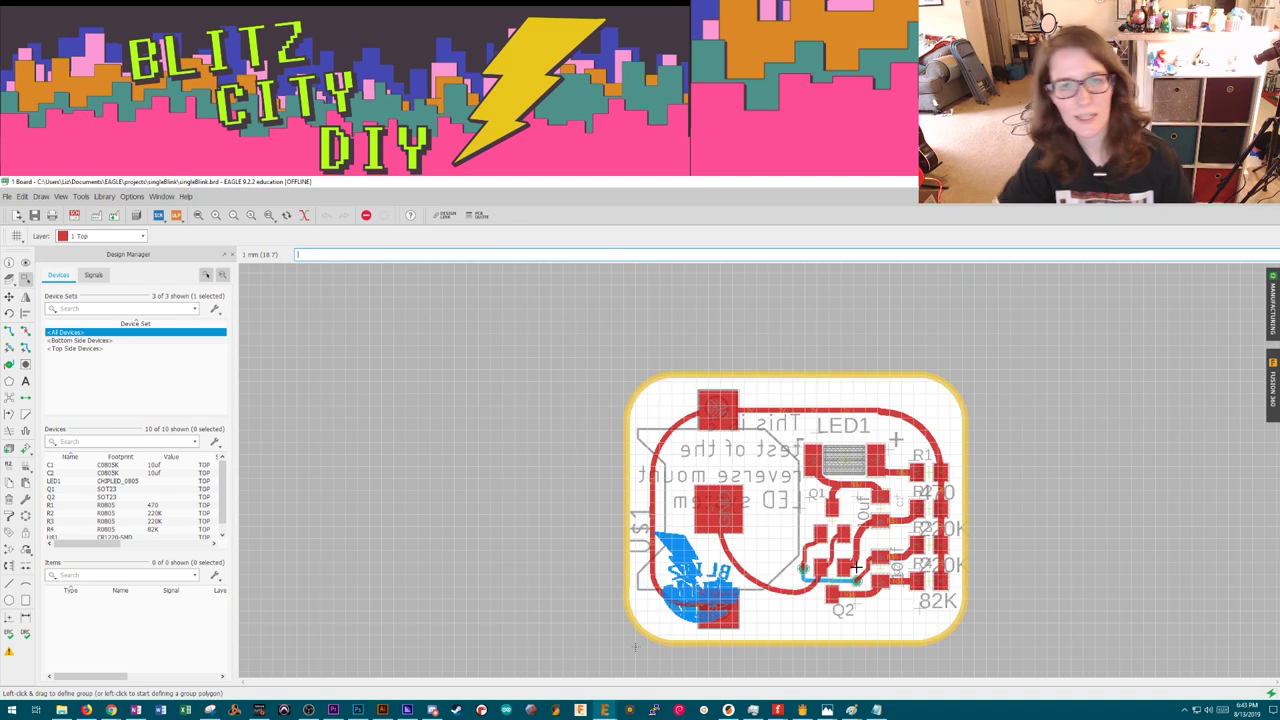